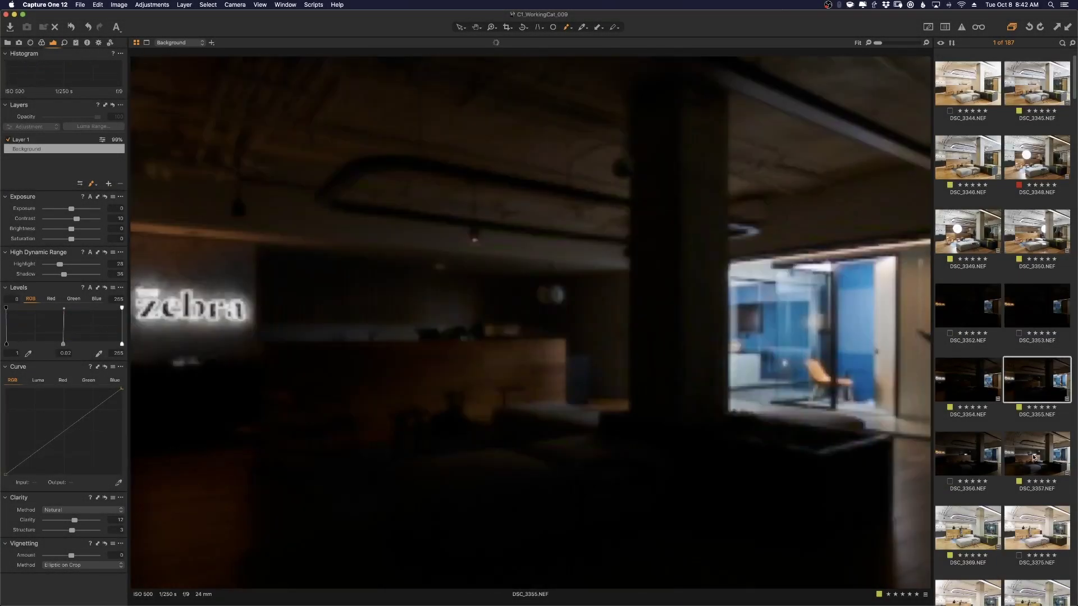
# In Capture One, pick the DSC_3355, DSC_3383, DSC_3369 and DSC_3357 exposures for Photoshop
pyautogui.click(1030, 386)
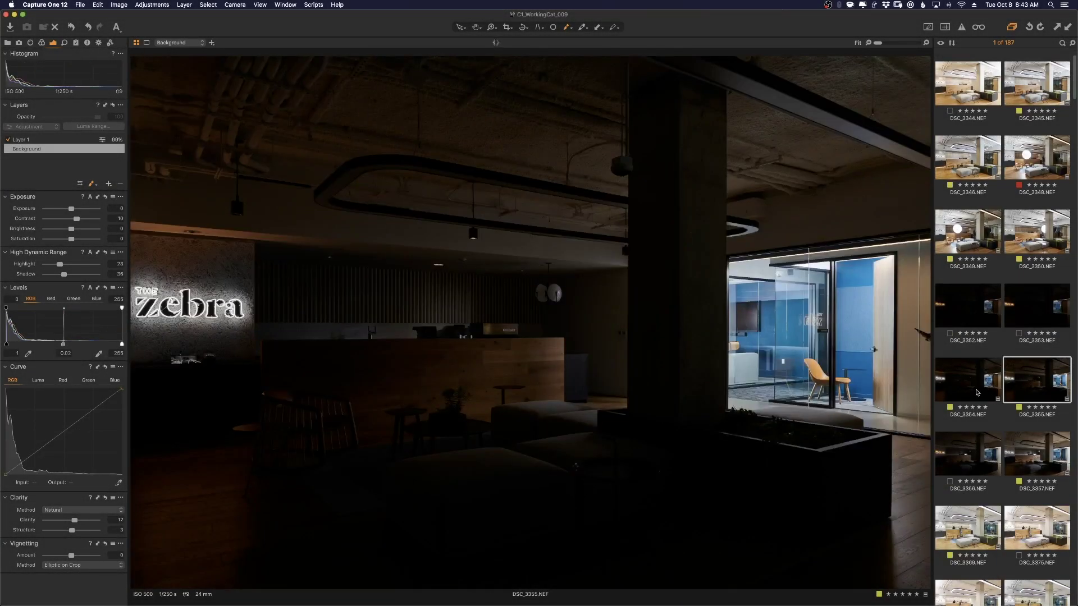
pyautogui.press('Down')
pyautogui.press('Down')
pyautogui.press('Down')
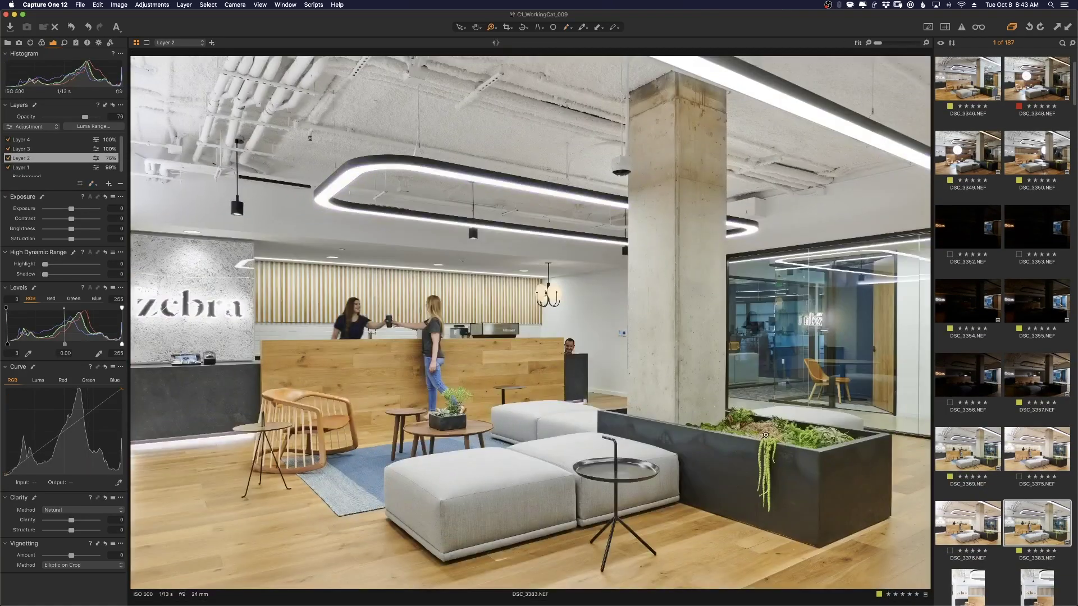
pyautogui.keyDown('super'); pyautogui.click(967, 449); pyautogui.keyUp('super')
pyautogui.keyDown('super'); pyautogui.click(1036, 375); pyautogui.keyUp('super')
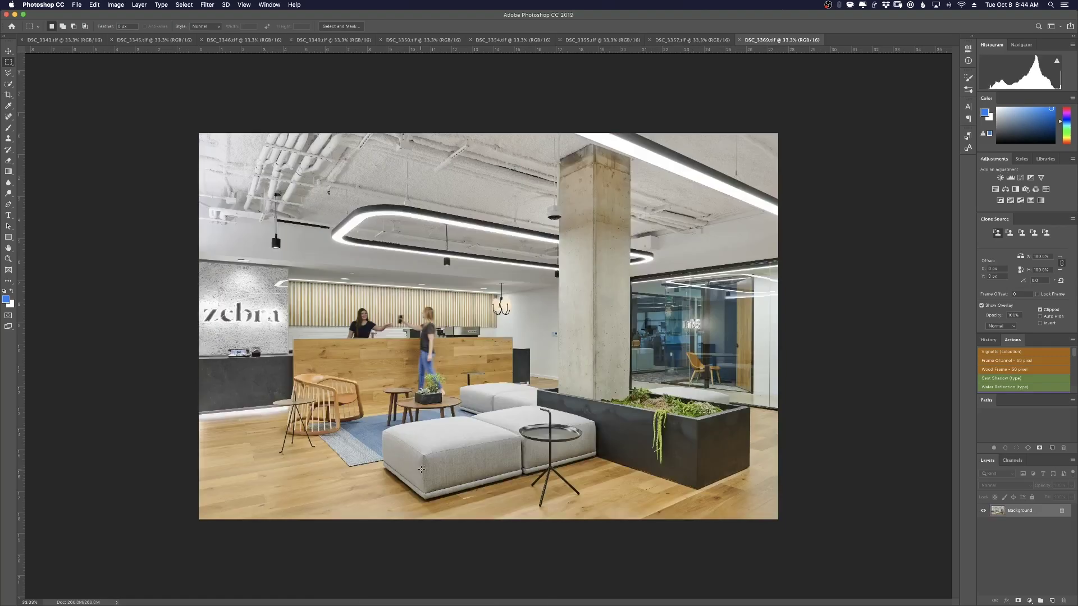
# Zoom in on the man behind the counter, then load the files as auto-aligned stacked layers
pyautogui.press('z')
pyautogui.moveTo(520, 345); pyautogui.dragTo(621, 309)
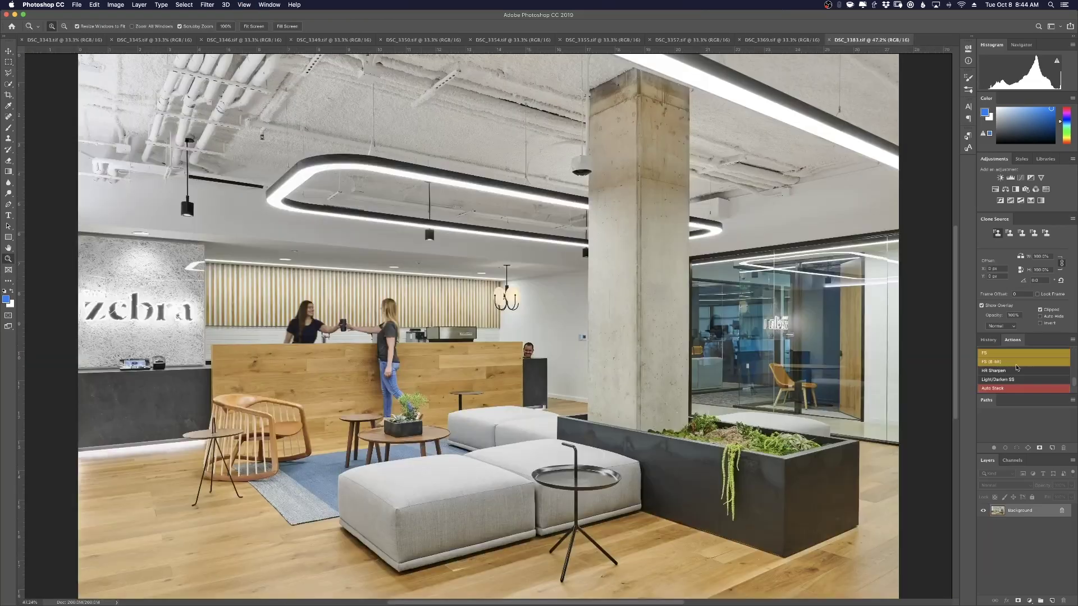
pyautogui.click(637, 242)
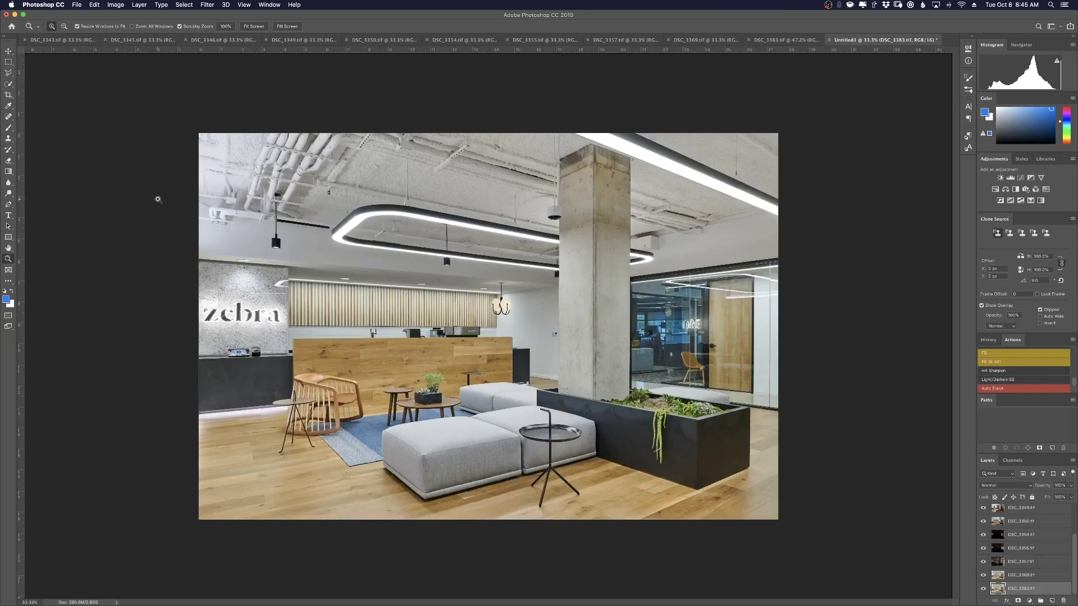
# Close all documents except Untitled1 and rename the DSC_3343 and DSC_3369 layers
pyautogui.rightClick(25, 40)
pyautogui.click(45, 58)
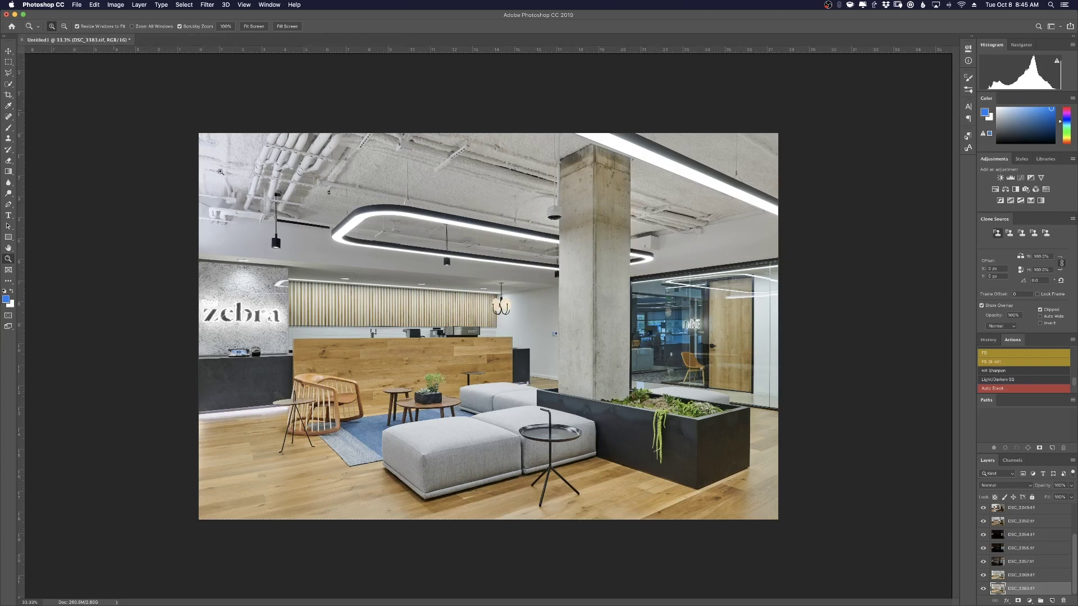
pyautogui.doubleClick(1014, 510)
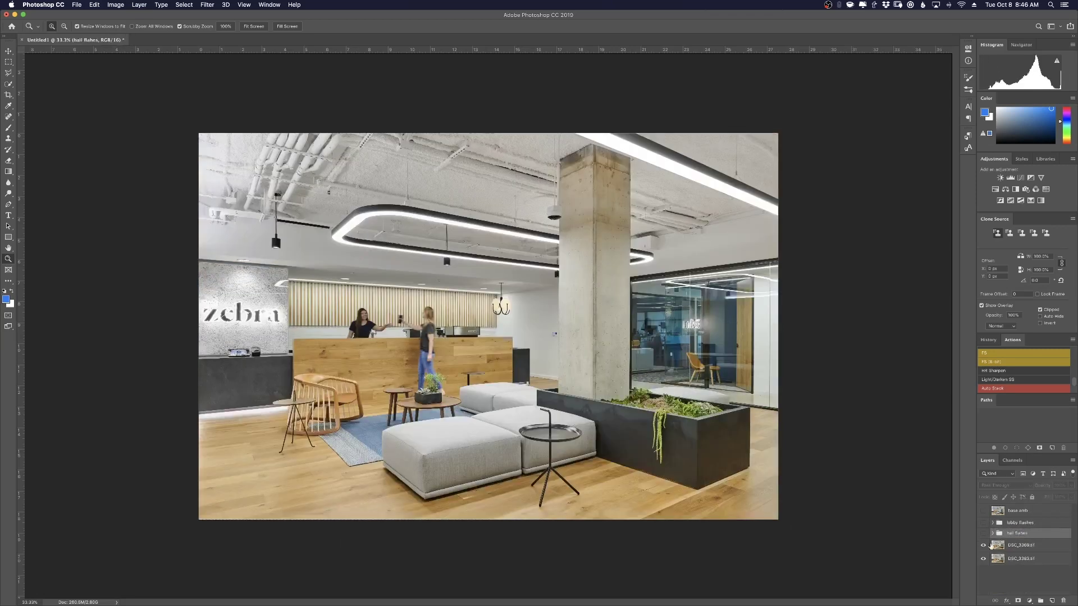
pyautogui.doubleClick(1014, 545)
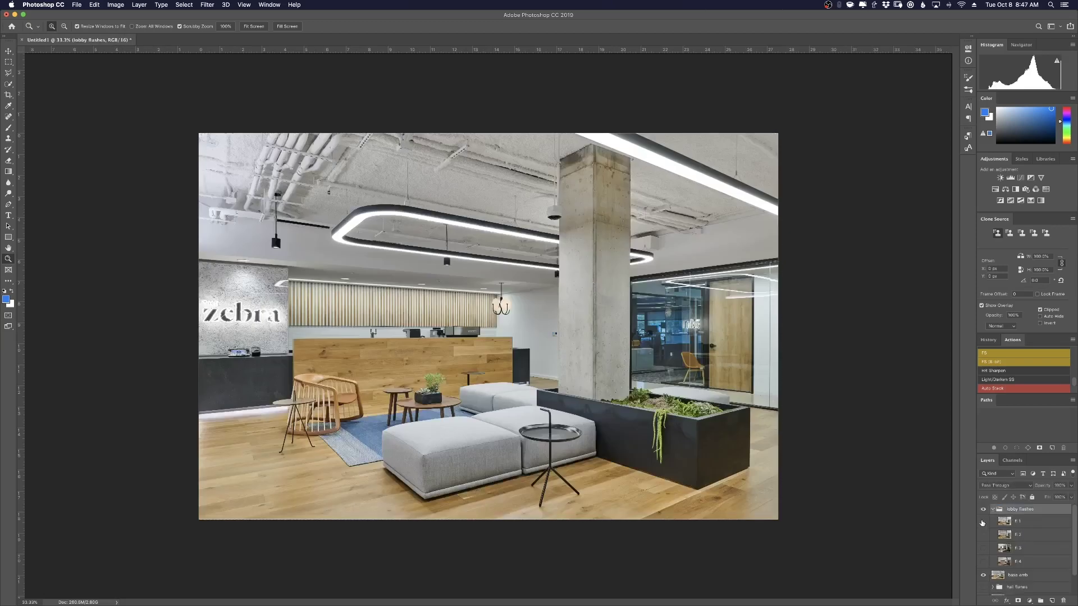
# Show fl 4, give it a black mask, and set a white brush at 1700 with 20% flow
pyautogui.click(1034, 559)
pyautogui.click(983, 561)
pyautogui.keyDown('alt'); pyautogui.click(1017, 600); pyautogui.keyUp('alt')
pyautogui.press('b')
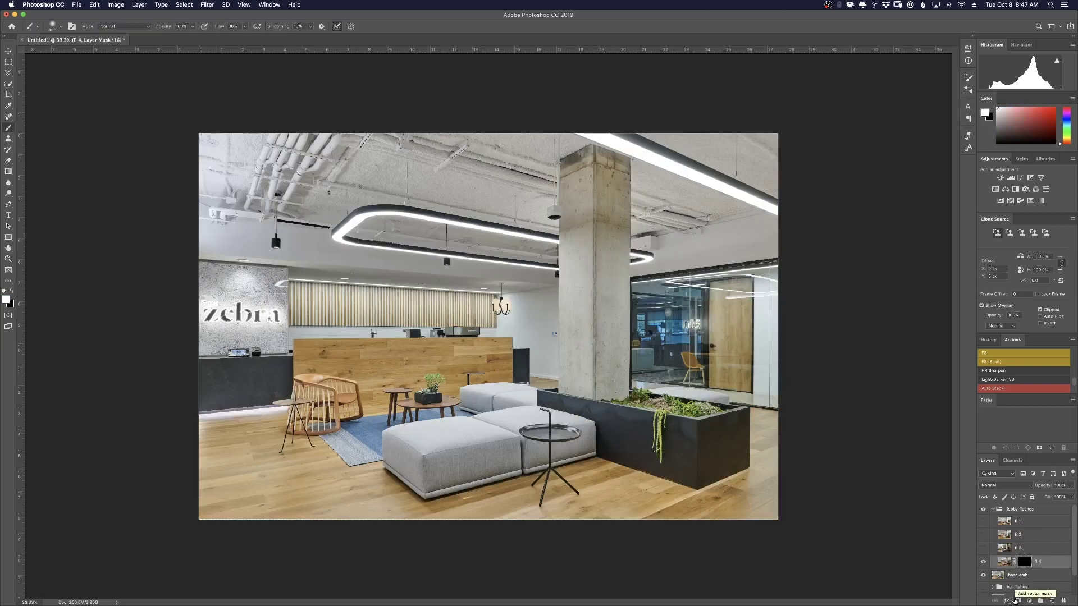
pyautogui.press('d')
pyautogui.press('x')
pyautogui.hotkey('shift', '2')
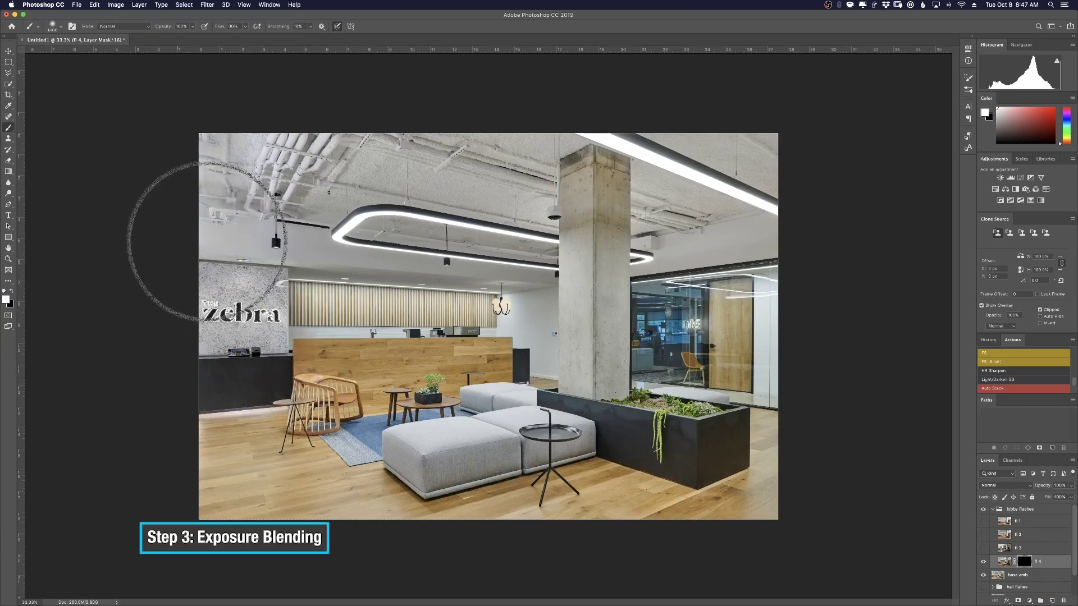
pyautogui.press(']')
pyautogui.press(']')
pyautogui.press(']')
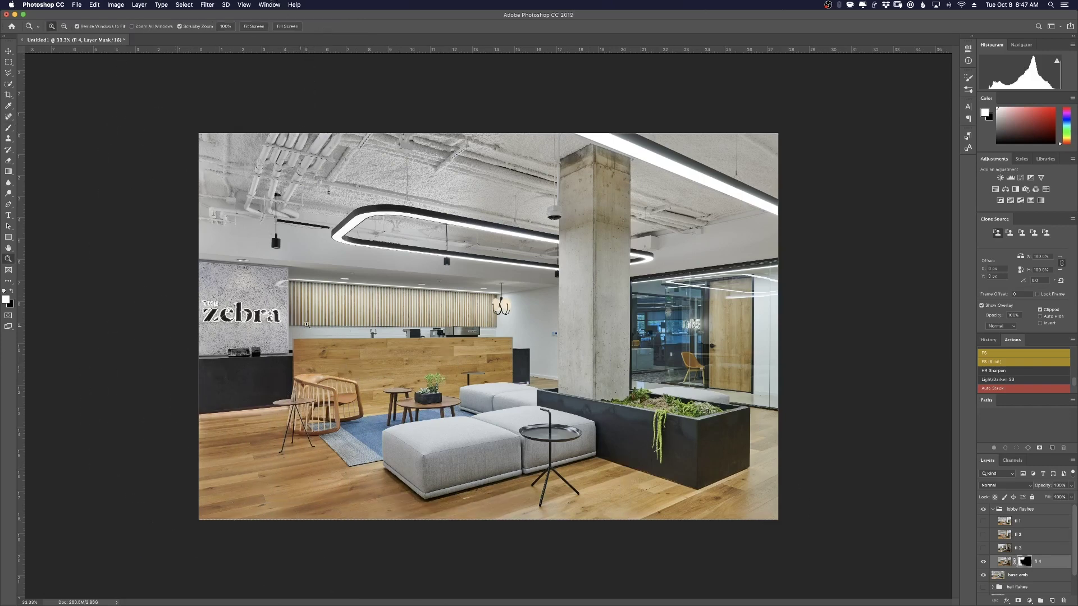
# Trace a closed pen path around the reception area and turn it into a selection
pyautogui.scroll(5, 348, 329)
pyautogui.press('p')
pyautogui.click(802, 235)
pyautogui.click(240, 185)
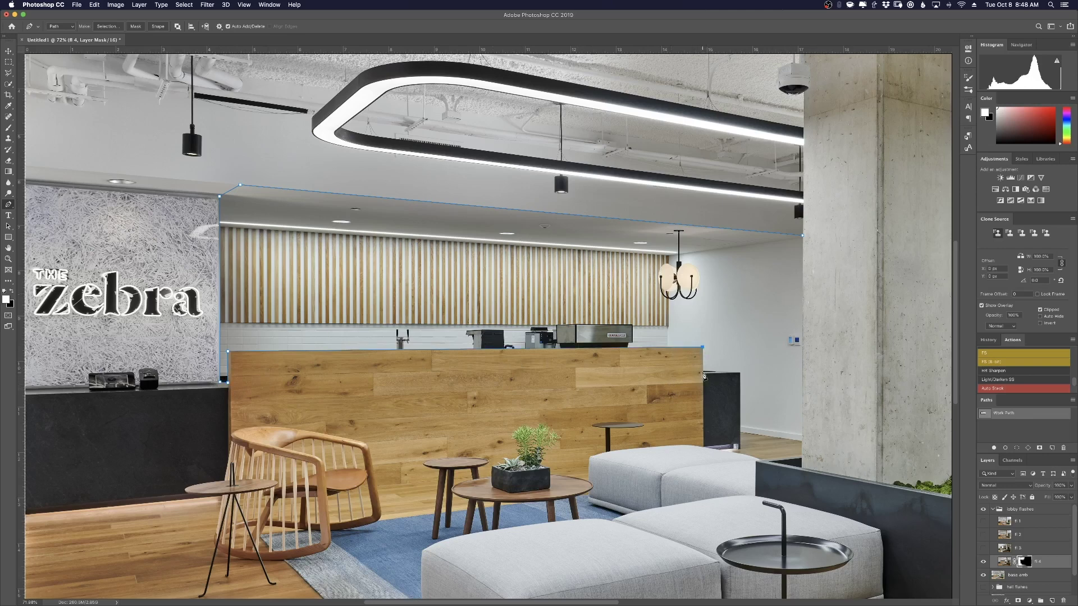
pyautogui.click(739, 373)
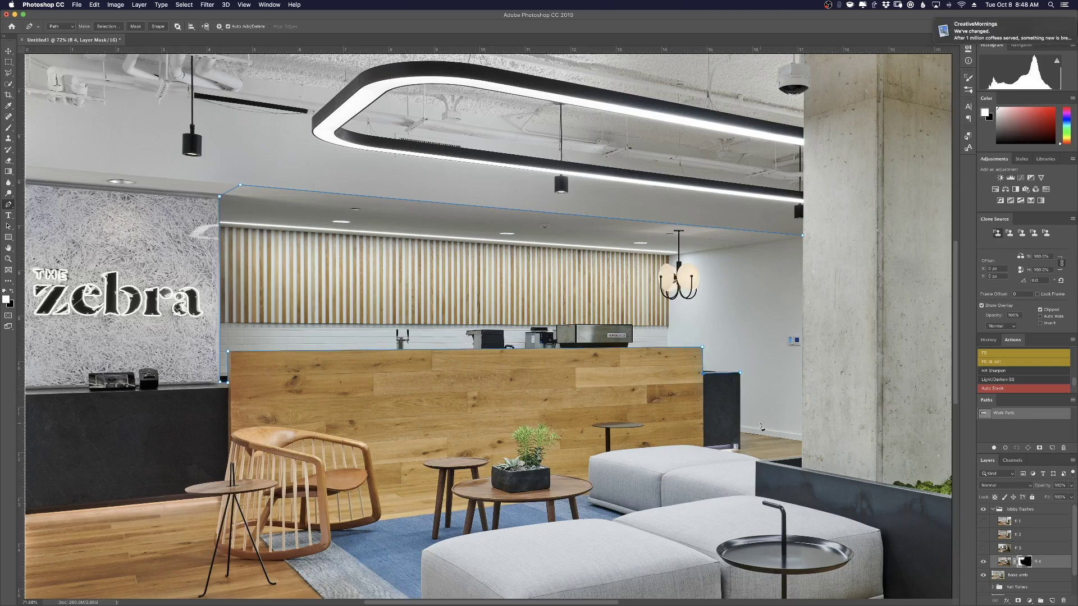
pyautogui.click(739, 432)
pyautogui.click(802, 441)
pyautogui.click(802, 235)
pyautogui.hotkey('ctrl', 'Return')
# Paint black at 50% flow with a 1200 brush inside the reception selection, then deselect
pyautogui.press('b')
pyautogui.press('x')
pyautogui.hotkey('shift', '5')
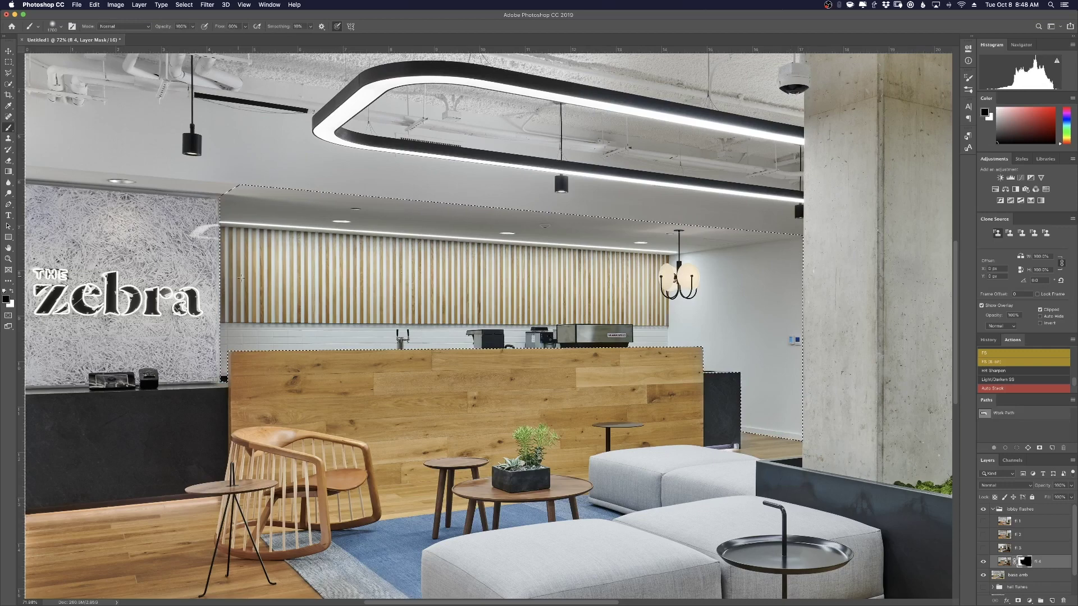
pyautogui.press('[')
pyautogui.press('[')
pyautogui.press('[')
pyautogui.hotkey('ctrl', '-')
pyautogui.hotkey('ctrl', 'd')
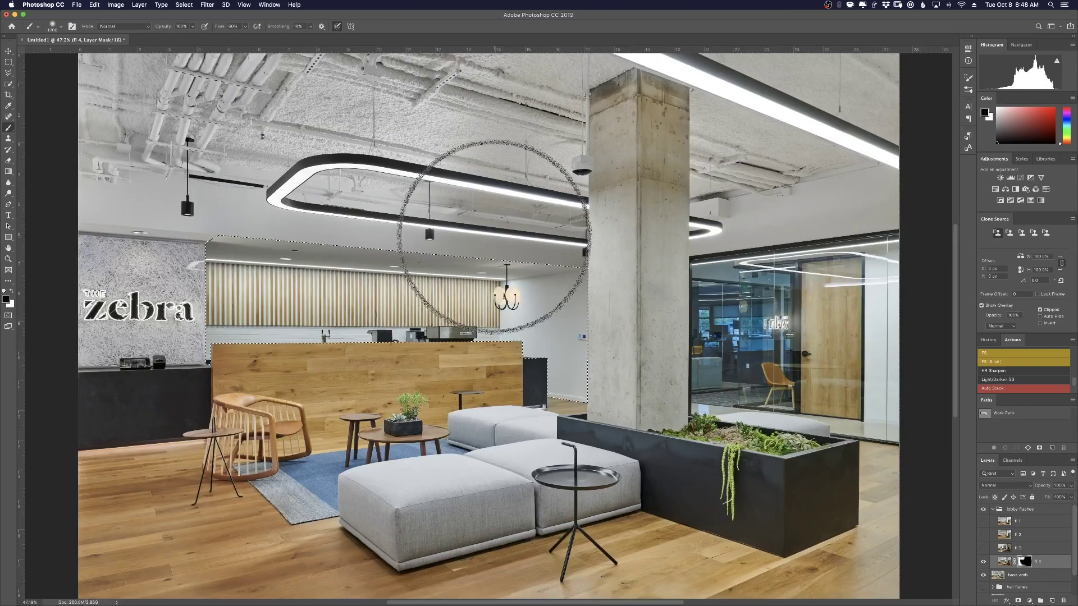
# Refine the fl 4 mask in black and white with brush sizes from 300 to 1100
pyautogui.press('[')
pyautogui.press('[')
pyautogui.press('[')
pyautogui.press('x')
pyautogui.press('3')
pyautogui.press(']')
pyautogui.press(']')
pyautogui.press(']')
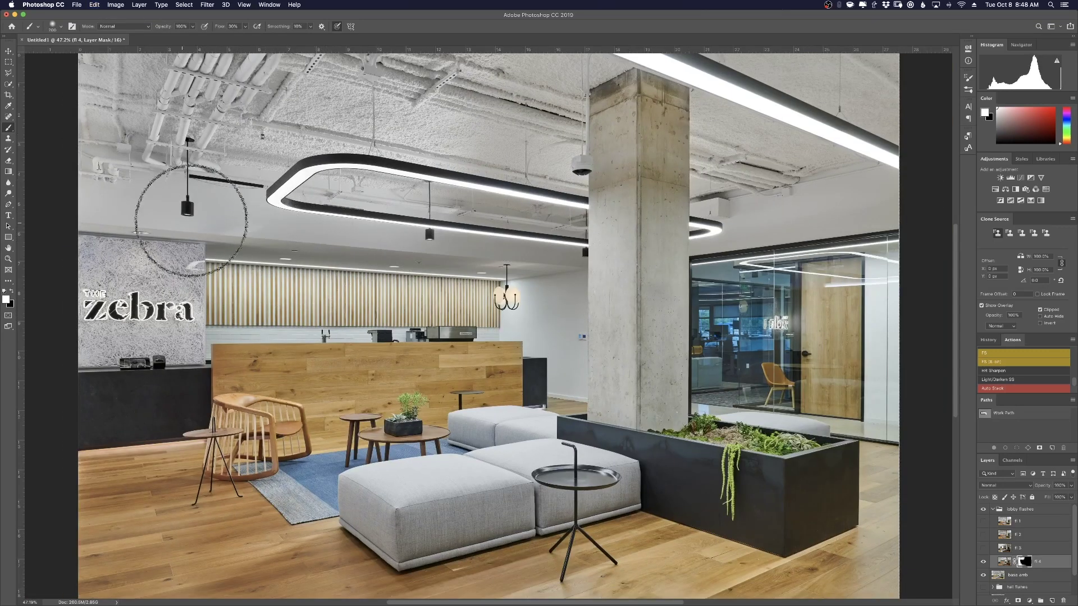
pyautogui.press('x')
pyautogui.press(']')
pyautogui.press(']')
pyautogui.press(']')
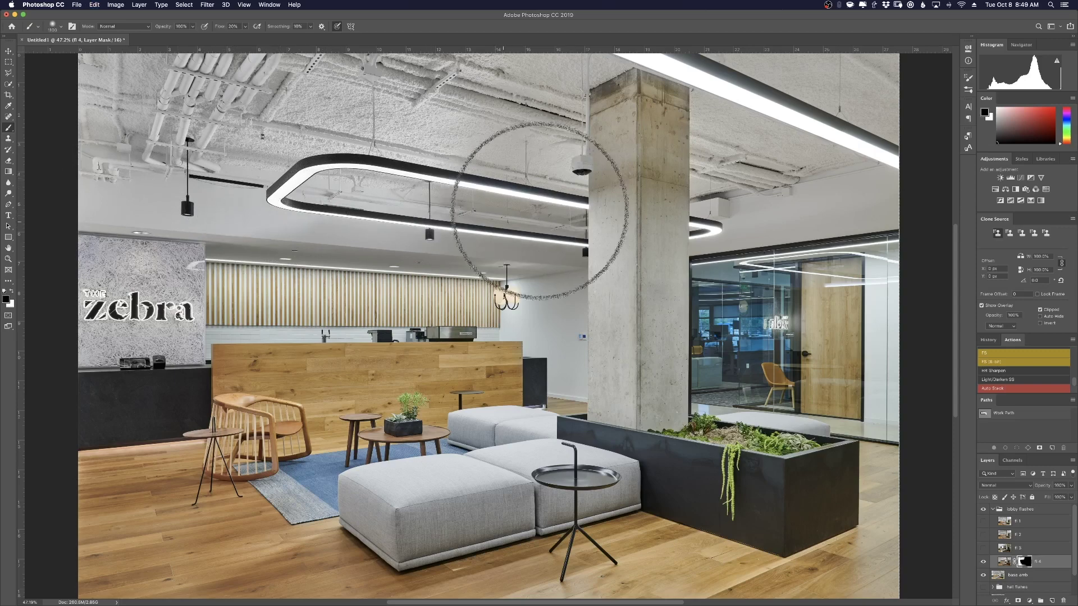
pyautogui.press('2')
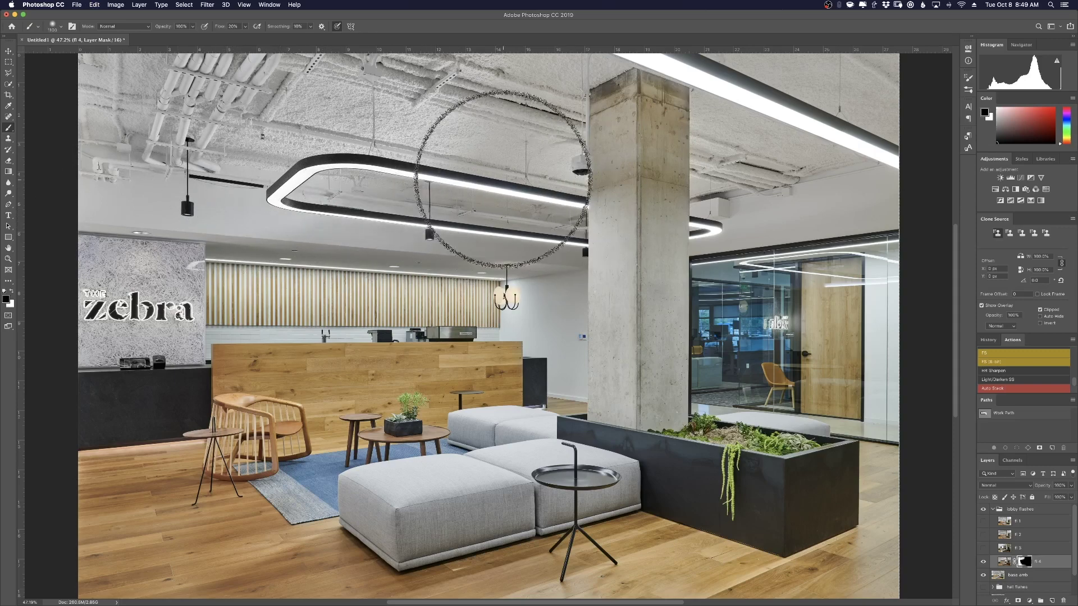
pyautogui.press('super+minus')
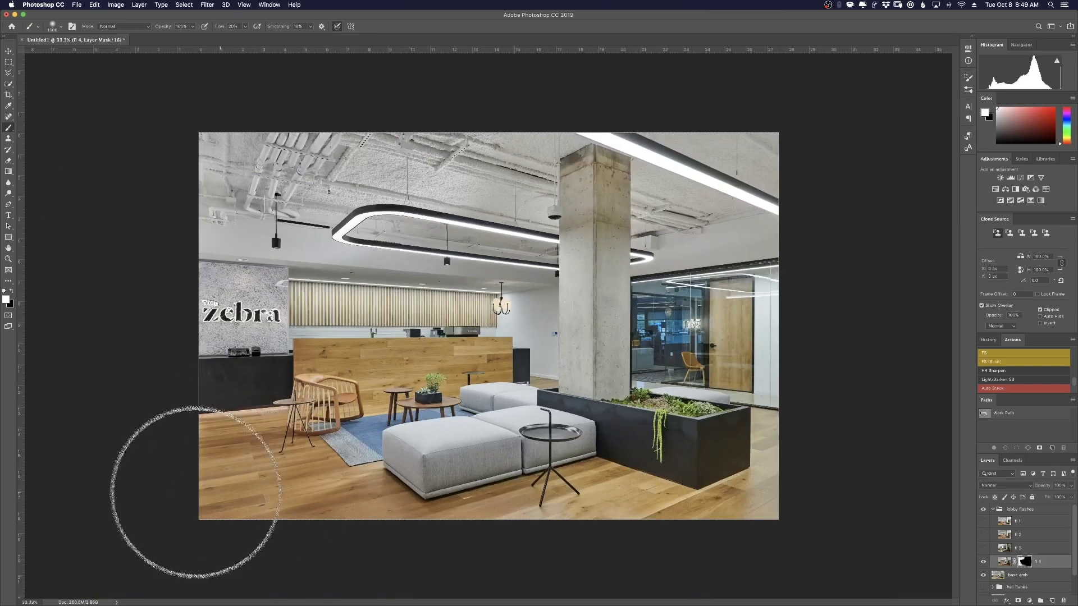
pyautogui.press('x')
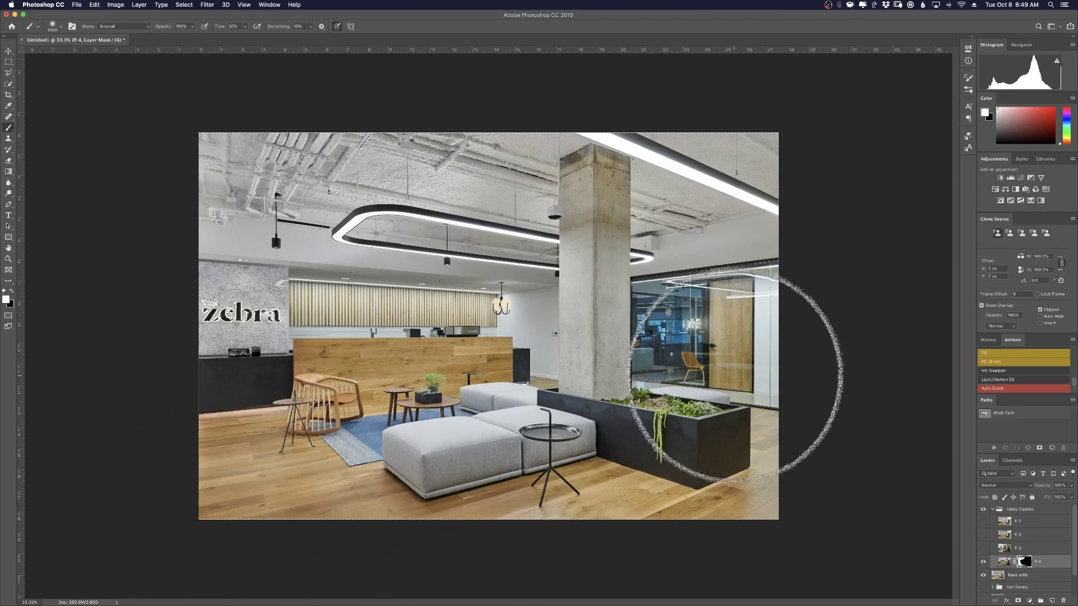
# Show the fl 3 flash layer and set its blend mode to Lighten
pyautogui.click(983, 548)
pyautogui.click(1010, 548)
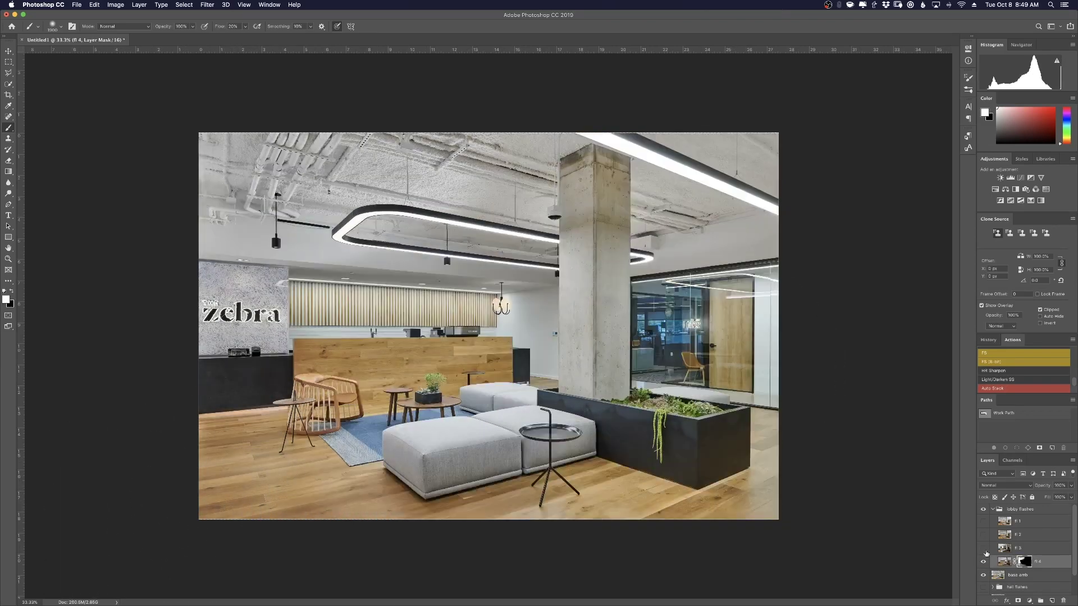
pyautogui.click(1005, 485)
pyautogui.click(1030, 555)
# Add a black mask to fl 3 and brush it in with a 400 brush around the stool
pyautogui.keyDown('alt'); pyautogui.click(1018, 601); pyautogui.keyUp('alt')
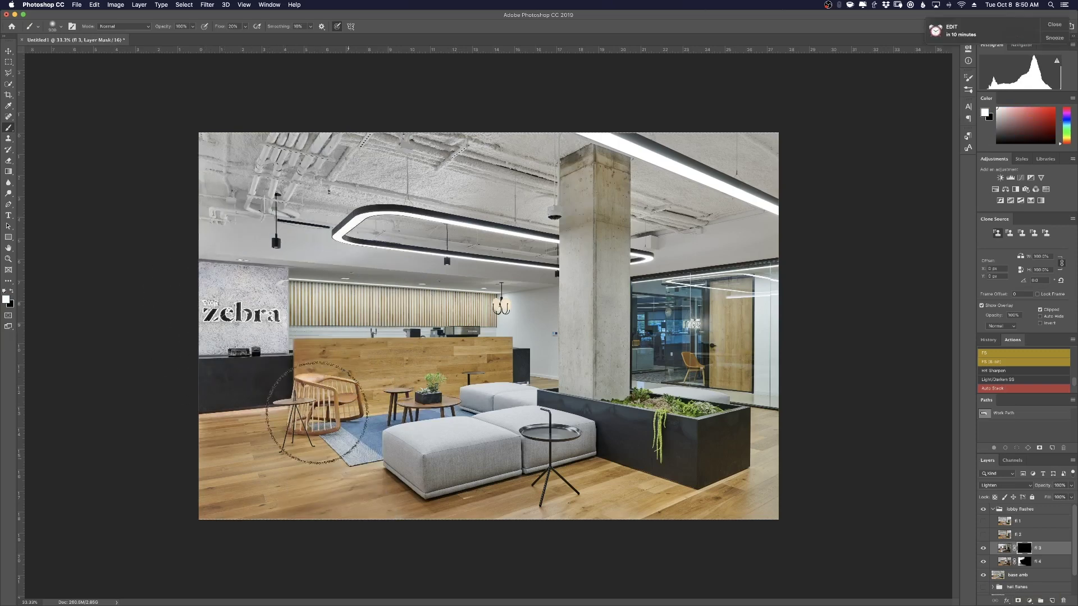
pyautogui.press('x')
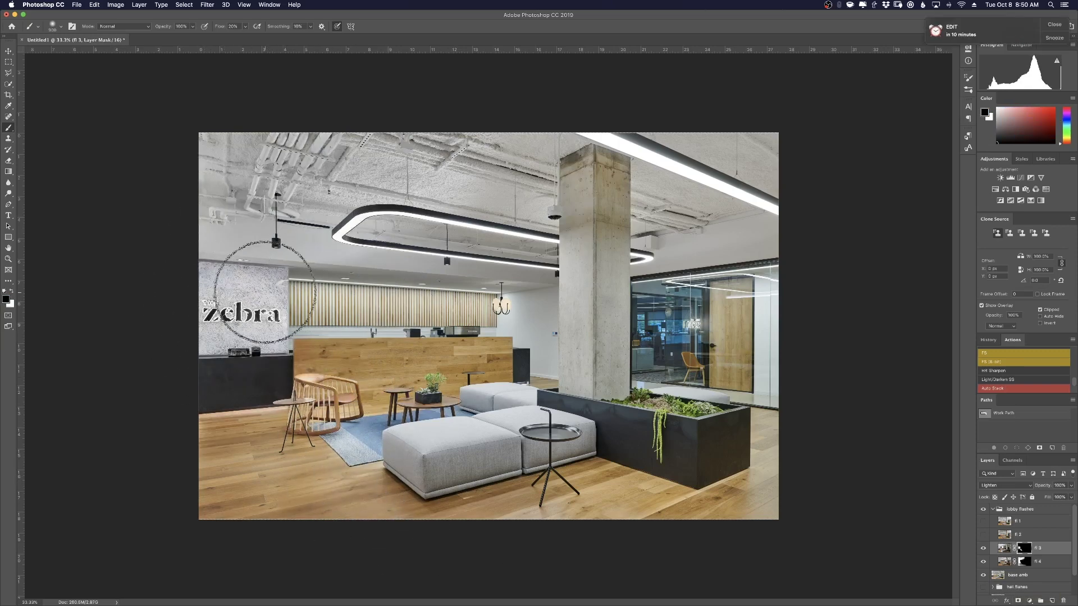
pyautogui.press('[')
pyautogui.press('[')
pyautogui.press('[')
pyautogui.press('x')
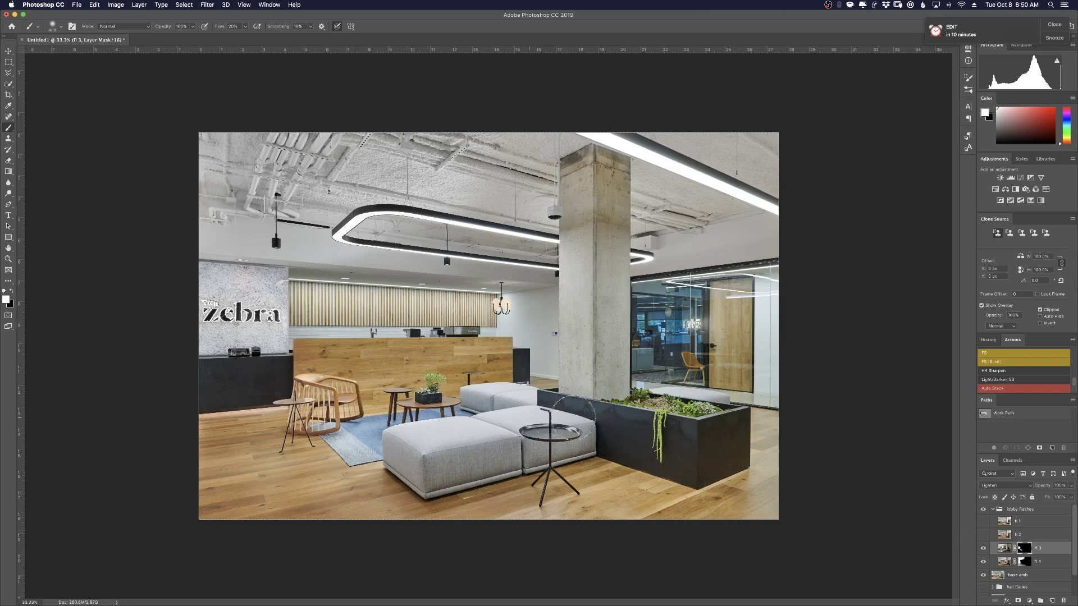
pyautogui.press('[')
pyautogui.press('[')
pyautogui.press('[')
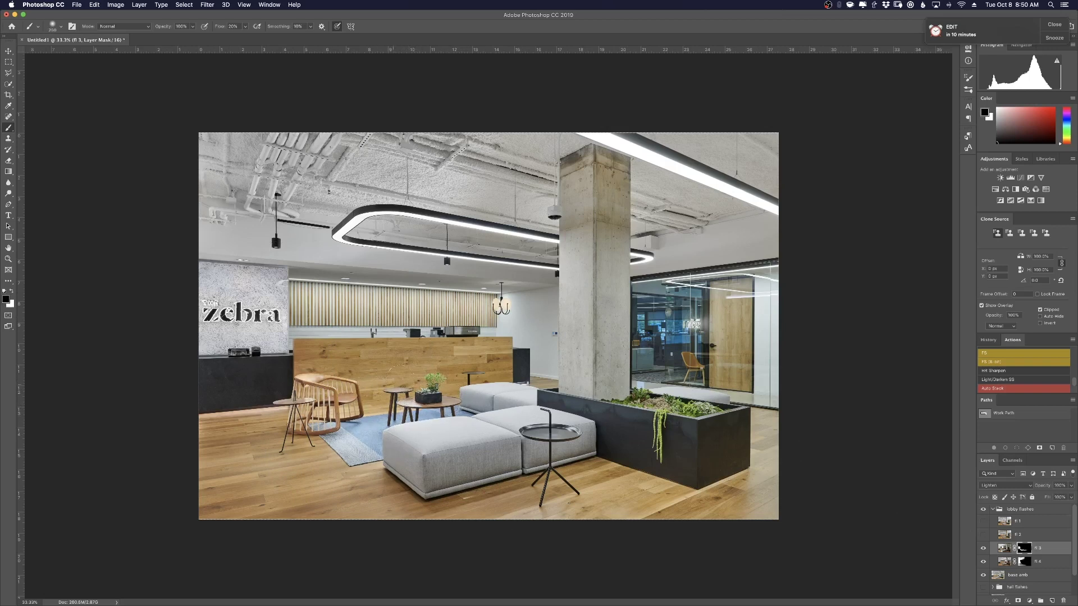
pyautogui.click(983, 548)
pyautogui.press('x')
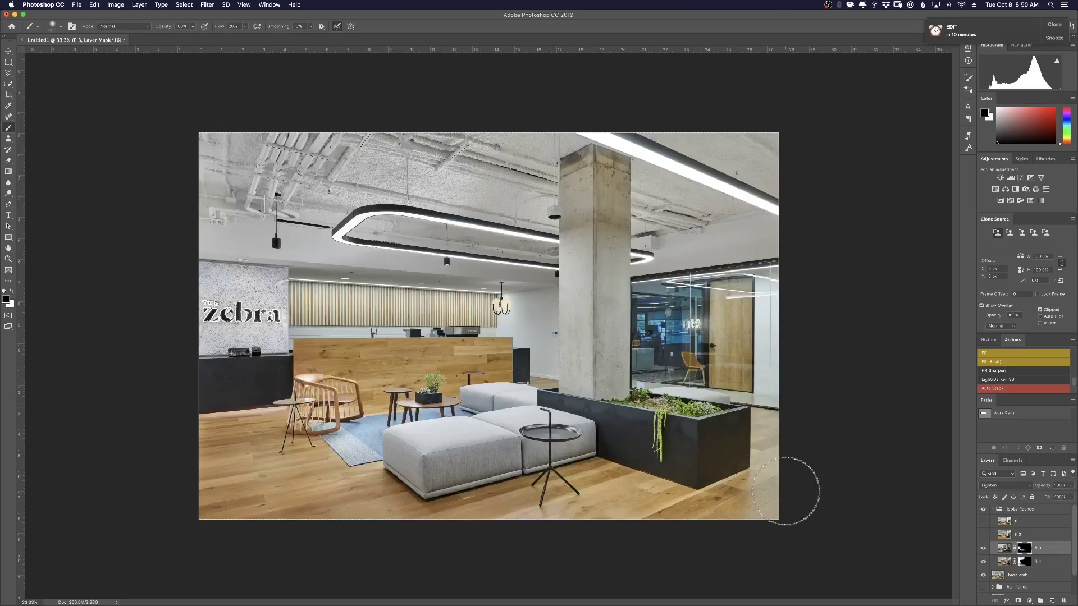
# Show fl 1 in Lighten mode with a black mask, trying and undoing a ceiling stroke
pyautogui.click(982, 521)
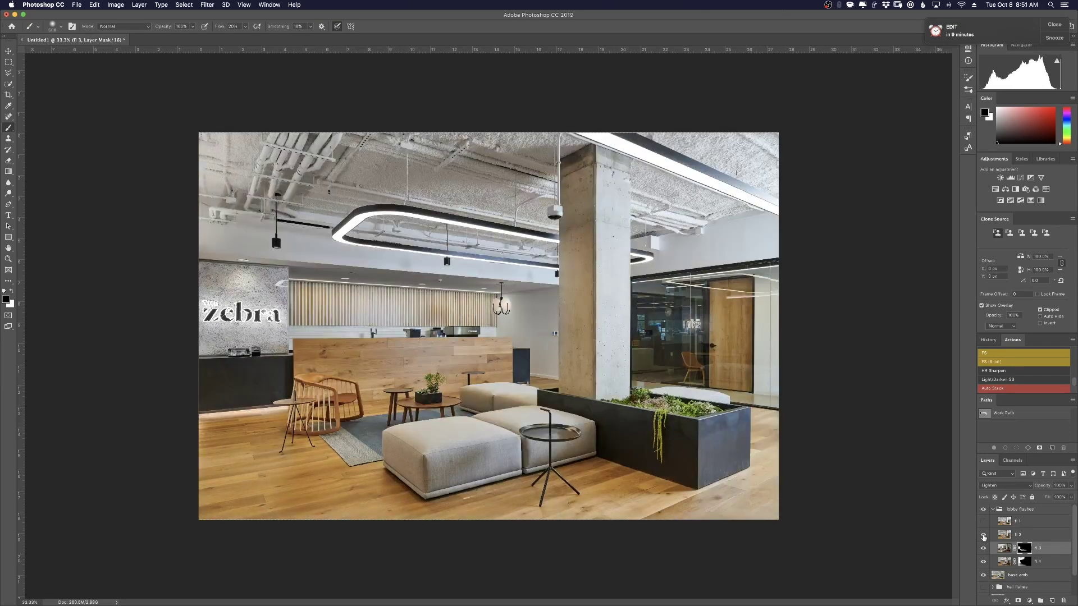
pyautogui.click(1016, 522)
pyautogui.click(1015, 486)
pyautogui.click(1012, 543)
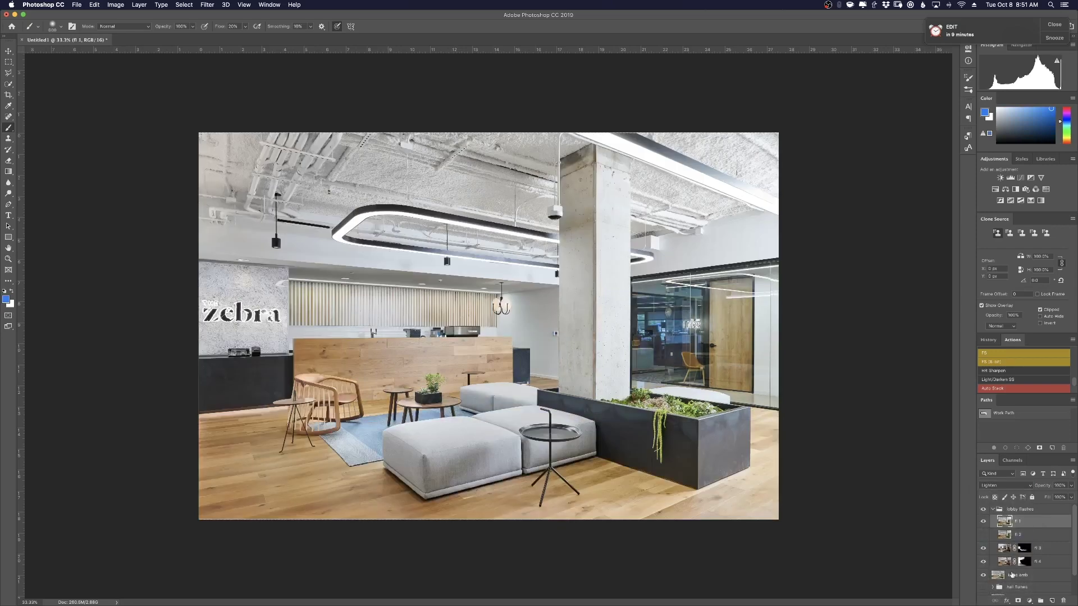
pyautogui.keyDown('alt'); pyautogui.click(1017, 601); pyautogui.keyUp('alt')
pyautogui.press('x')
pyautogui.press(']')
pyautogui.press(']')
pyautogui.press(']')
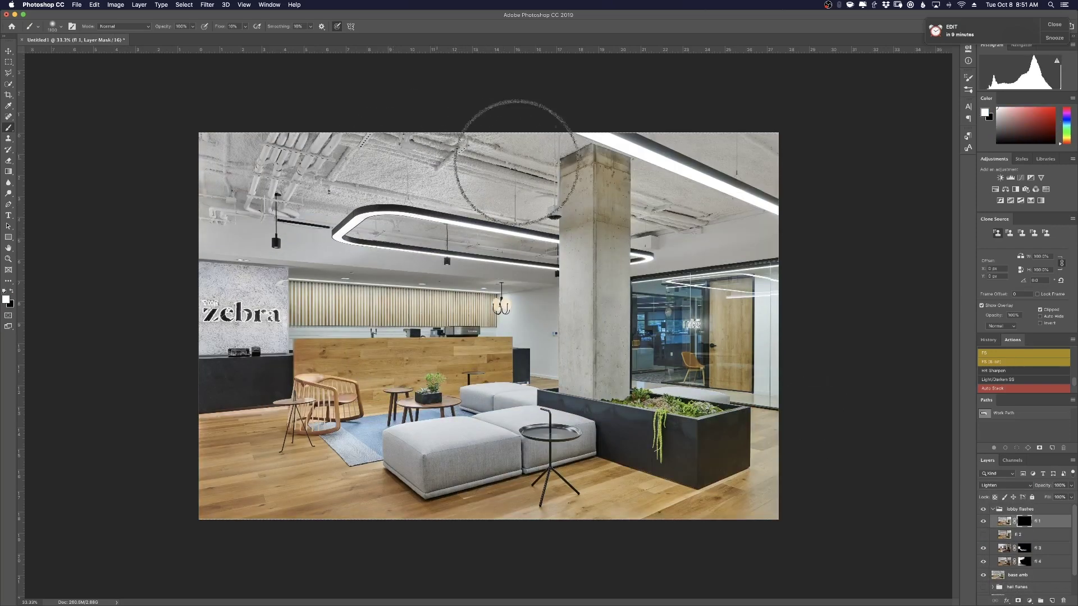
pyautogui.moveTo(392, 120); pyautogui.dragTo(780, 185)
pyautogui.hotkey('ctrl', 'z')
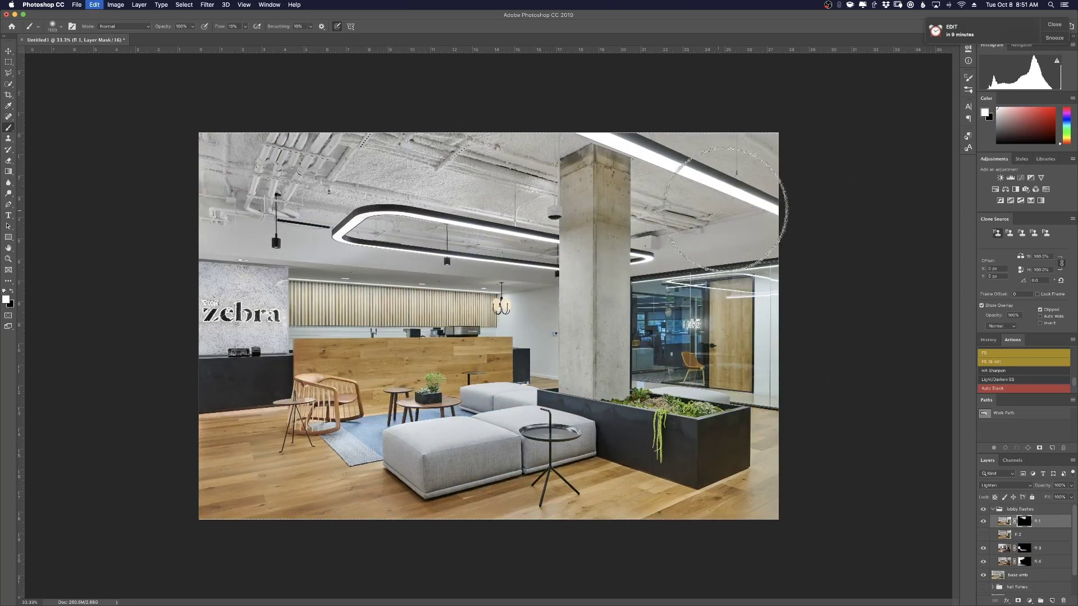
# Refine the fl 4 mask with a black brush of about 1000
pyautogui.click(1018, 561)
pyautogui.press('x')
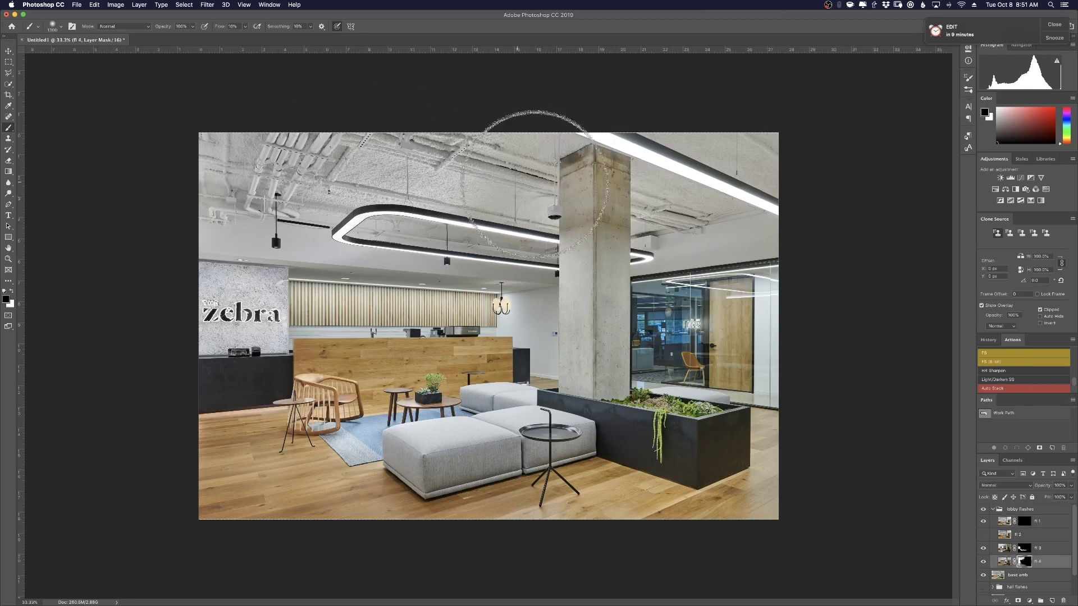
pyautogui.press(']')
pyautogui.press(']')
pyautogui.press('[')
pyautogui.press('[')
pyautogui.press('[')
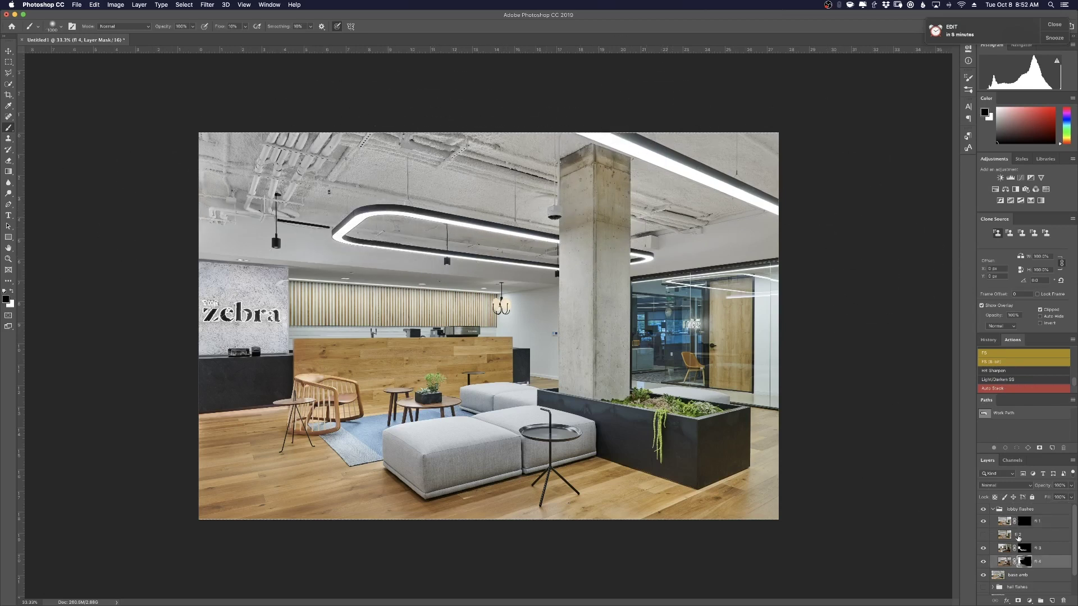
pyautogui.click(1018, 537)
# Blend fl 2 in Lighten through a counter-only mask, then move hall flahes to the top
pyautogui.click(983, 534)
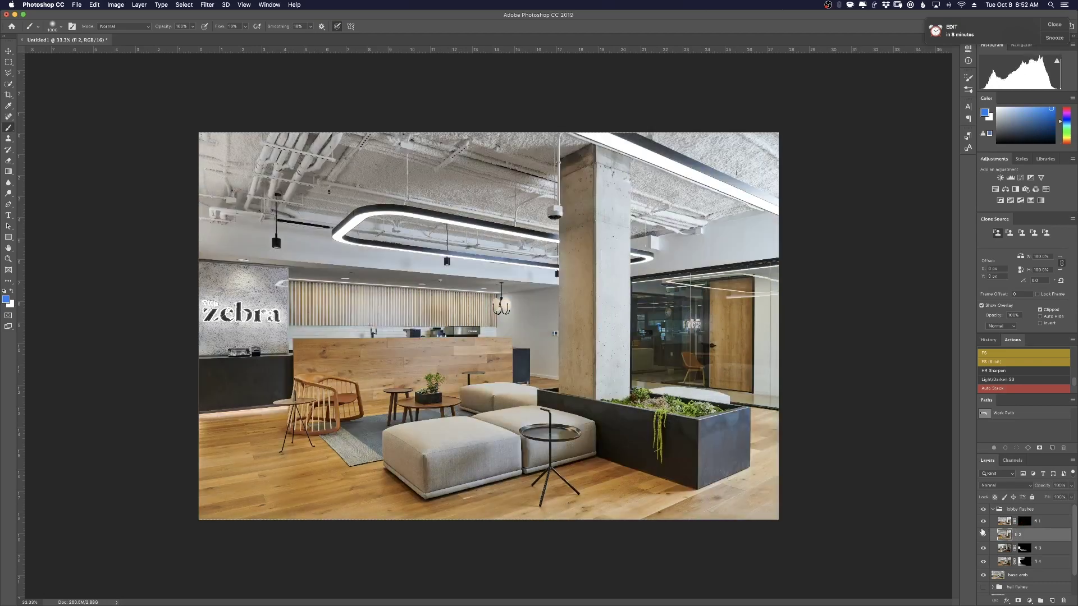
pyautogui.click(1005, 485)
pyautogui.click(1002, 522)
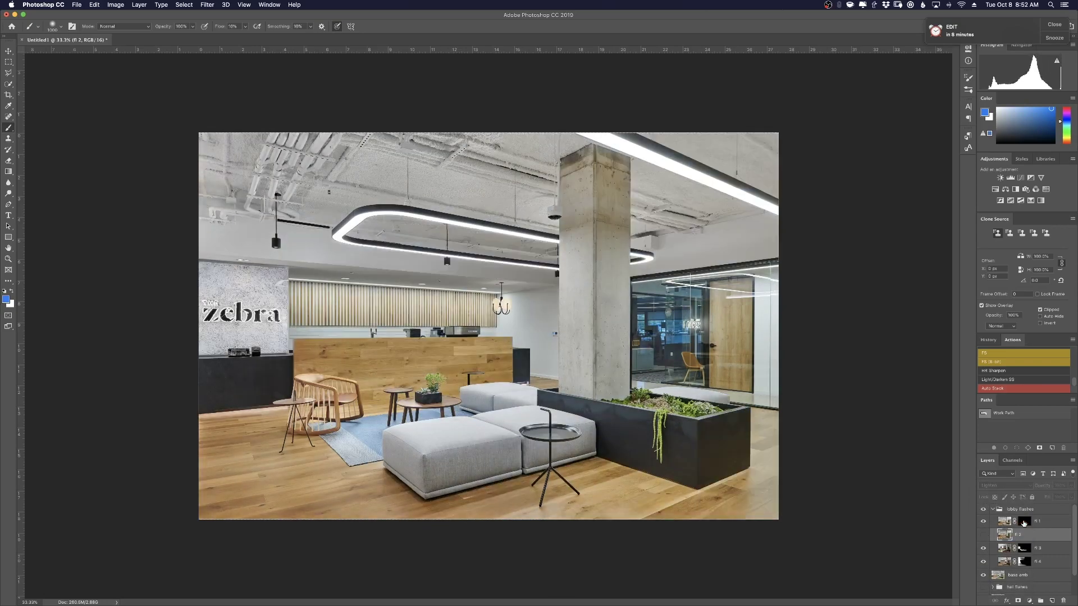
pyautogui.moveTo(1023, 523); pyautogui.dragTo(998, 542)
pyautogui.press('x')
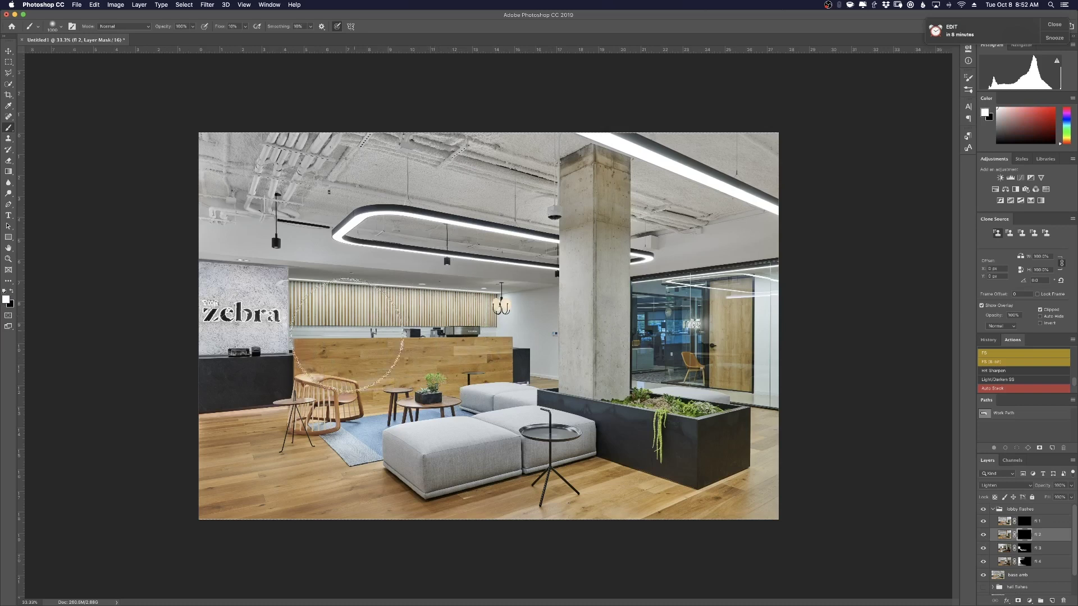
pyautogui.moveTo(429, 328); pyautogui.dragTo(590, 336)
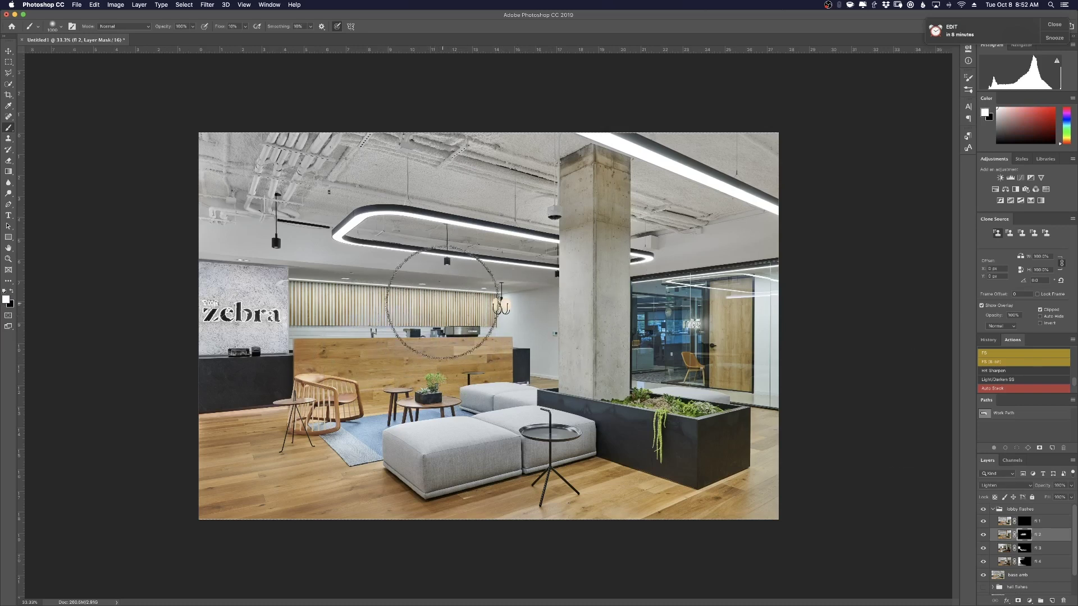
pyautogui.click(983, 534)
pyautogui.click(992, 509)
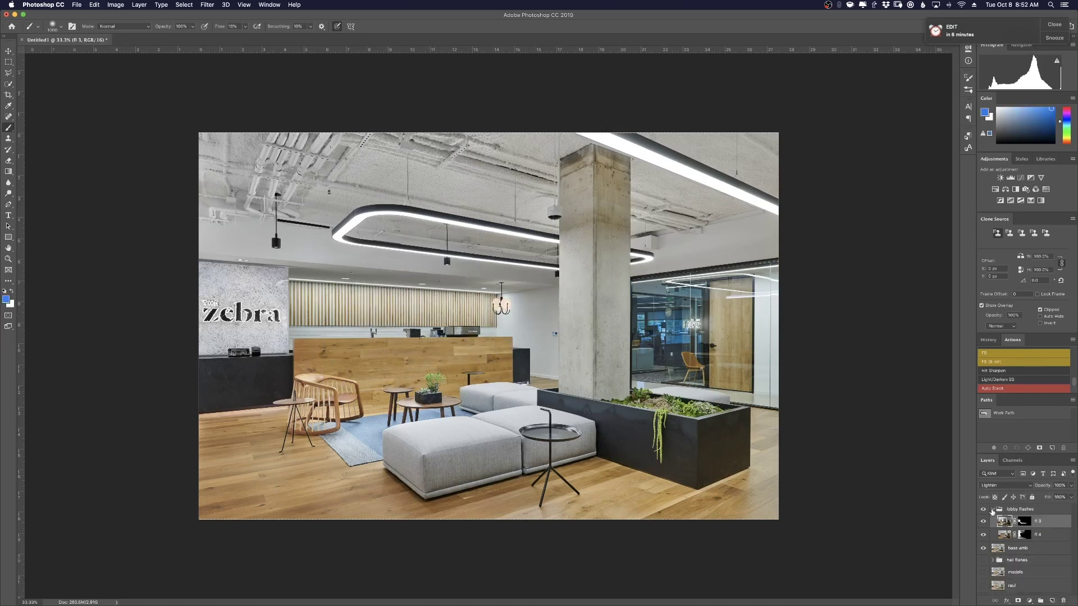
pyautogui.moveTo(1016, 533); pyautogui.dragTo(1013, 508)
# Show and expand hall flahes, then trace the glass room with a pen path and select it
pyautogui.click(992, 509)
pyautogui.click(983, 509)
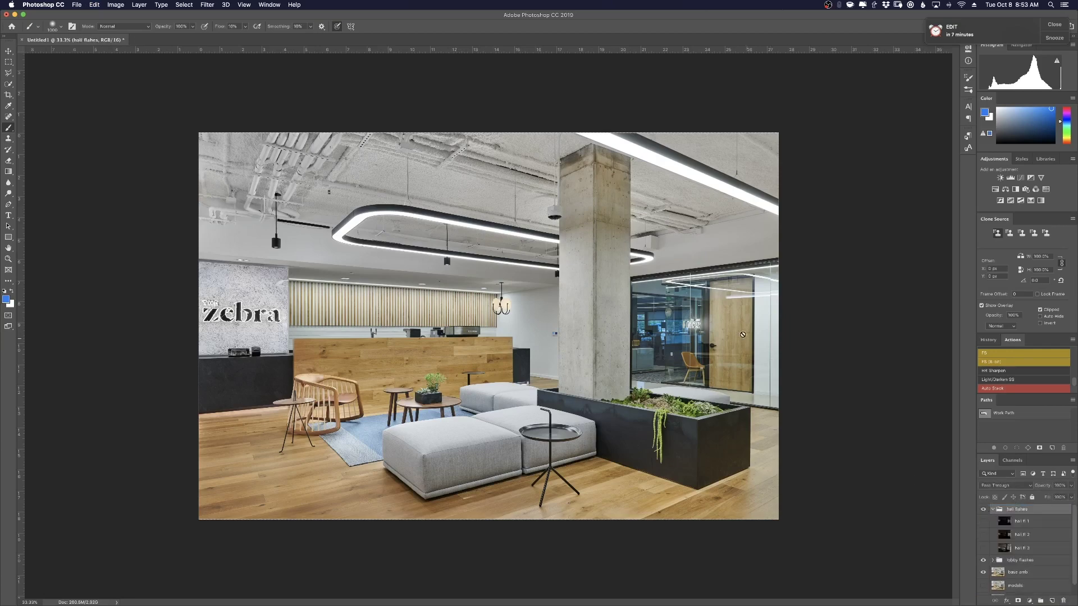
pyautogui.scroll(5, 769, 321)
pyautogui.press('p')
pyautogui.click(788, 122)
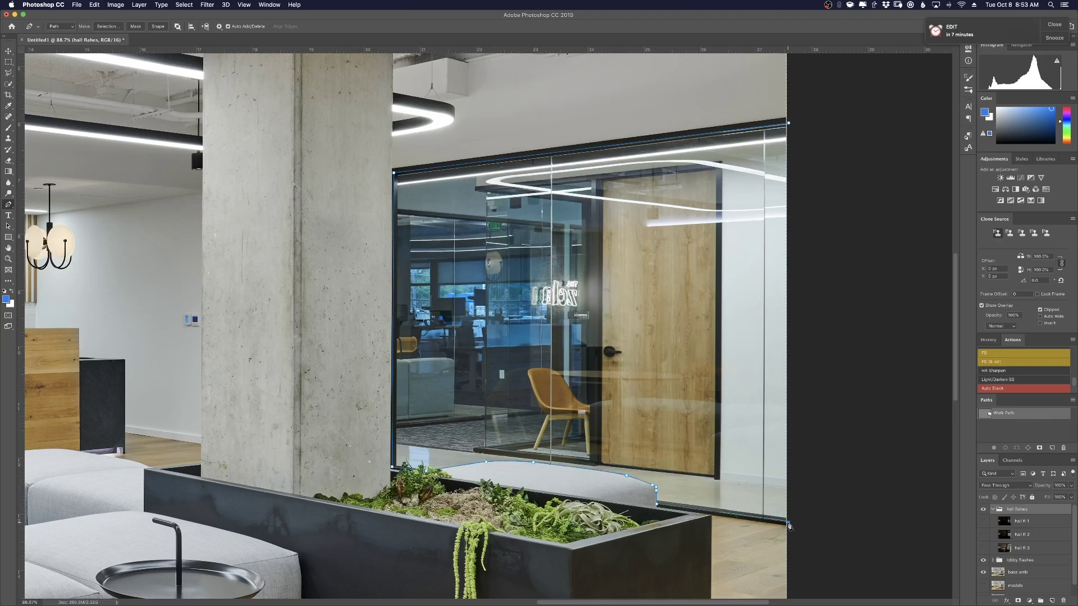
pyautogui.hotkey('ctrl', 'Return')
# Mask the group to the glass room and show hall fl 2 above hall fl 1 in Normal mode
pyautogui.click(982, 523)
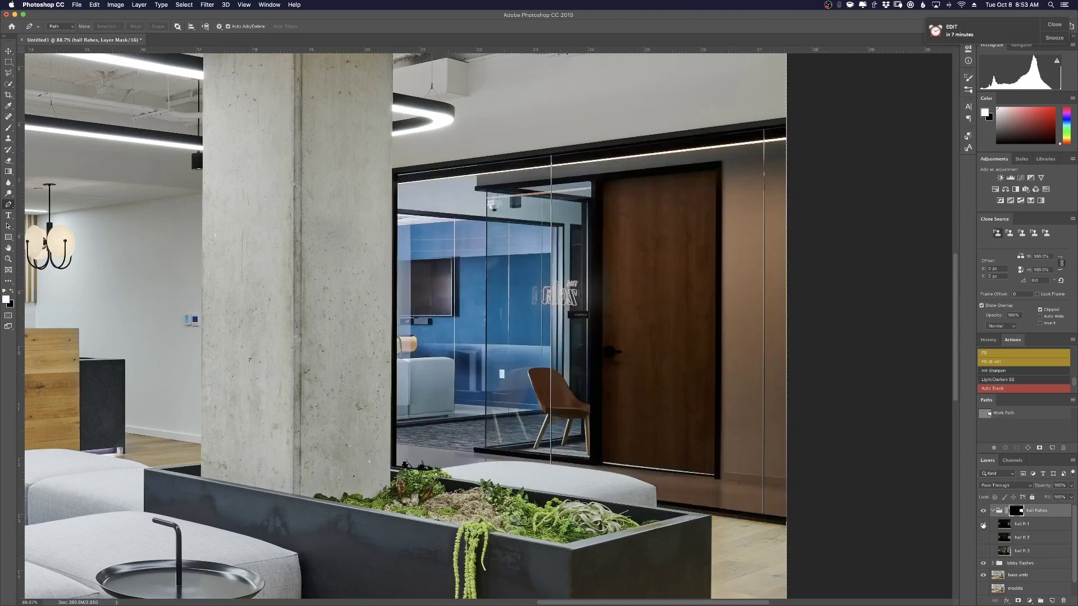
pyautogui.moveTo(1015, 537); pyautogui.dragTo(1014, 521)
pyautogui.click(982, 523)
pyautogui.click(983, 524)
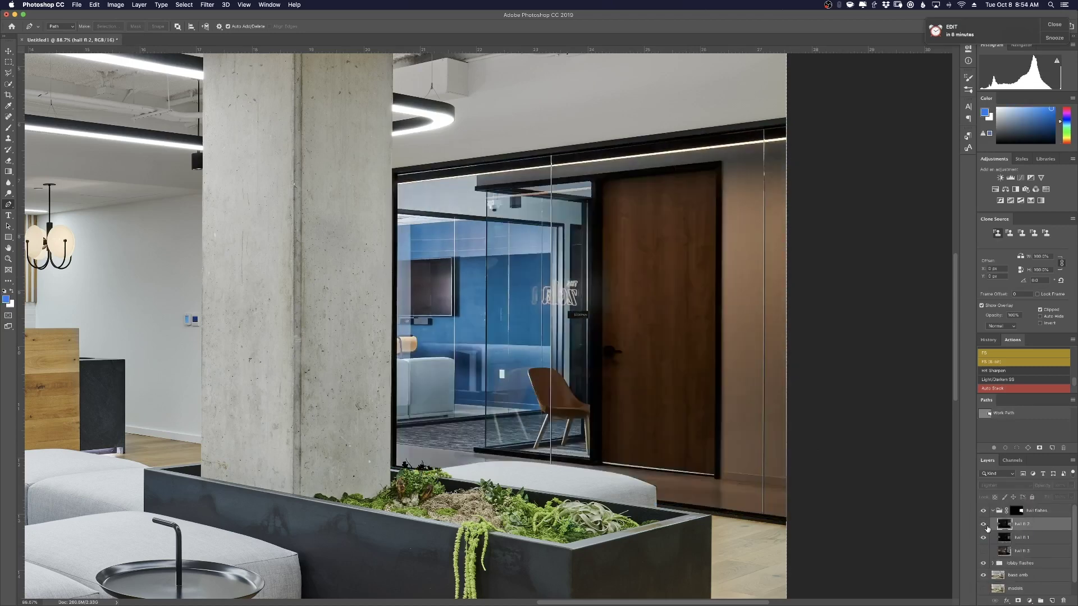
pyautogui.click(1016, 485)
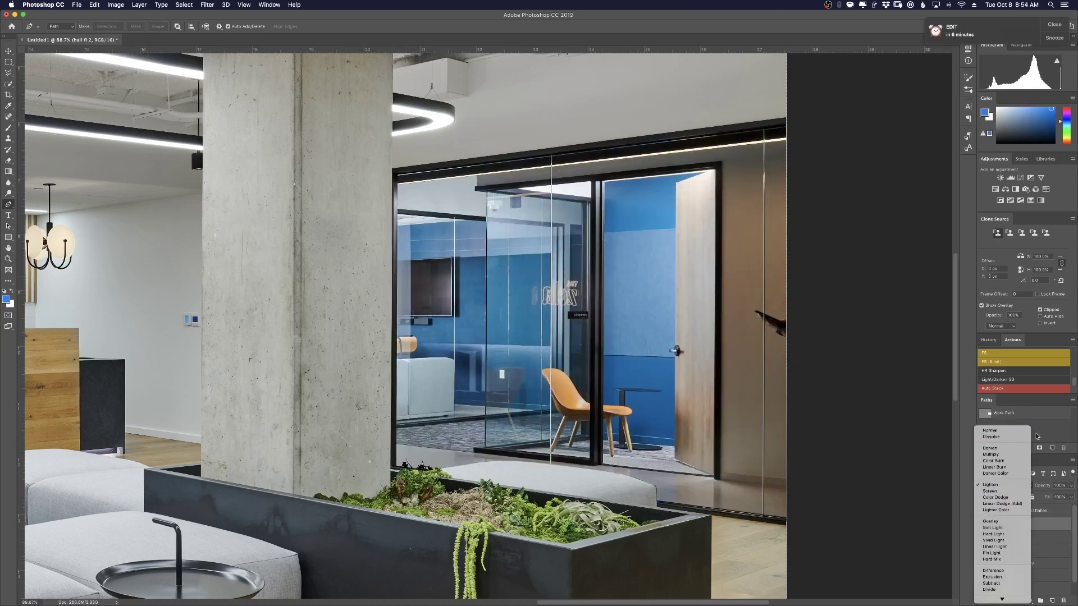
pyautogui.click(990, 430)
# Move hall fl 3 to the top of the group and make it visible
pyautogui.click(477, 194)
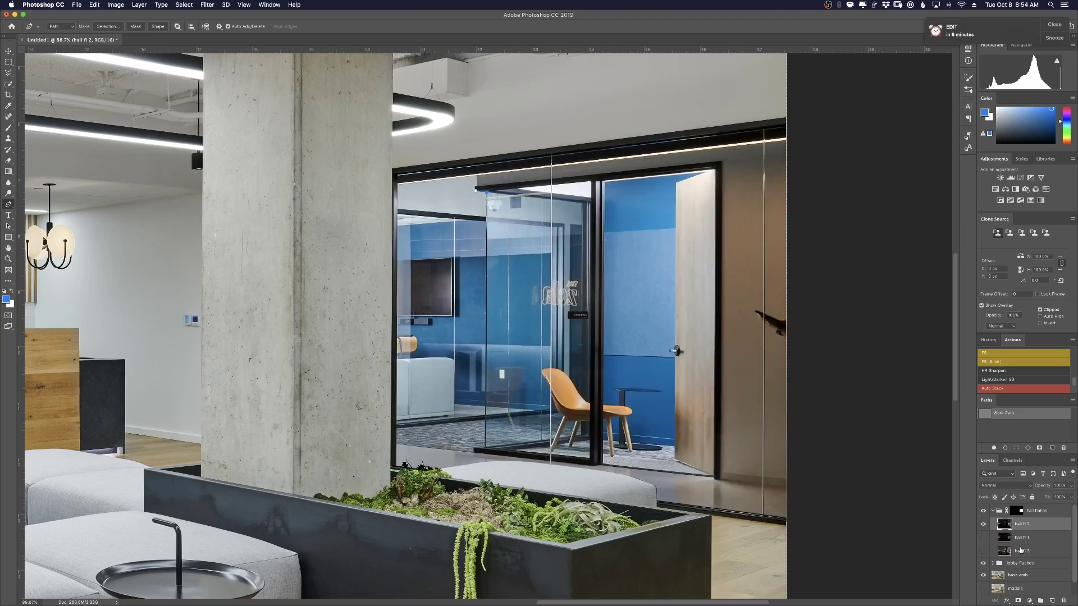
pyautogui.moveTo(1020, 550); pyautogui.dragTo(1014, 517)
pyautogui.click(983, 525)
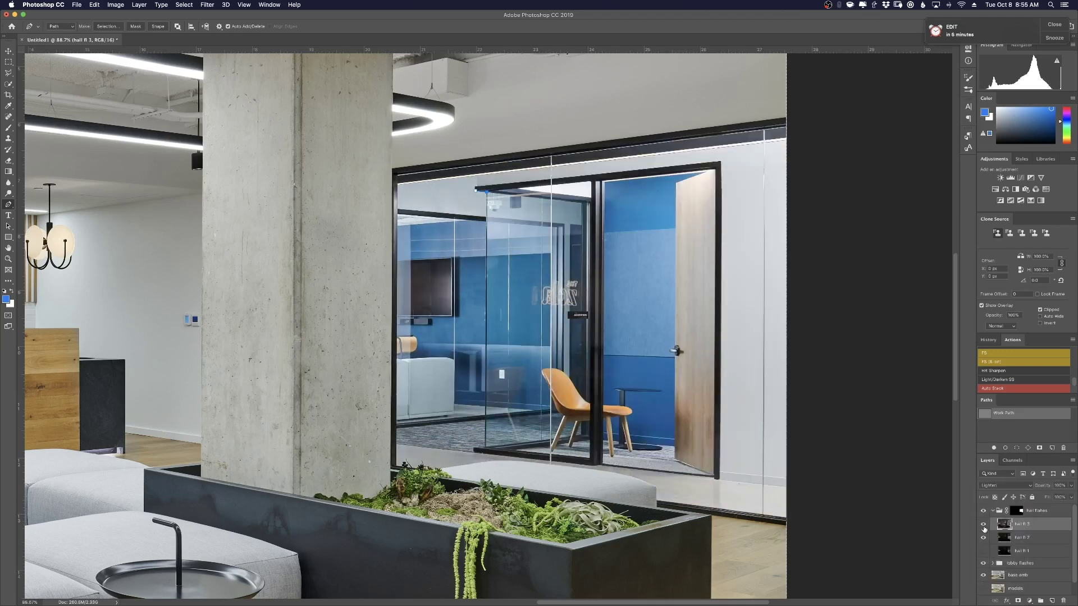
# Copy the hall flahes glass-room mask onto hall fl 2, deselect the path and collapse the group
pyautogui.press('super+0')
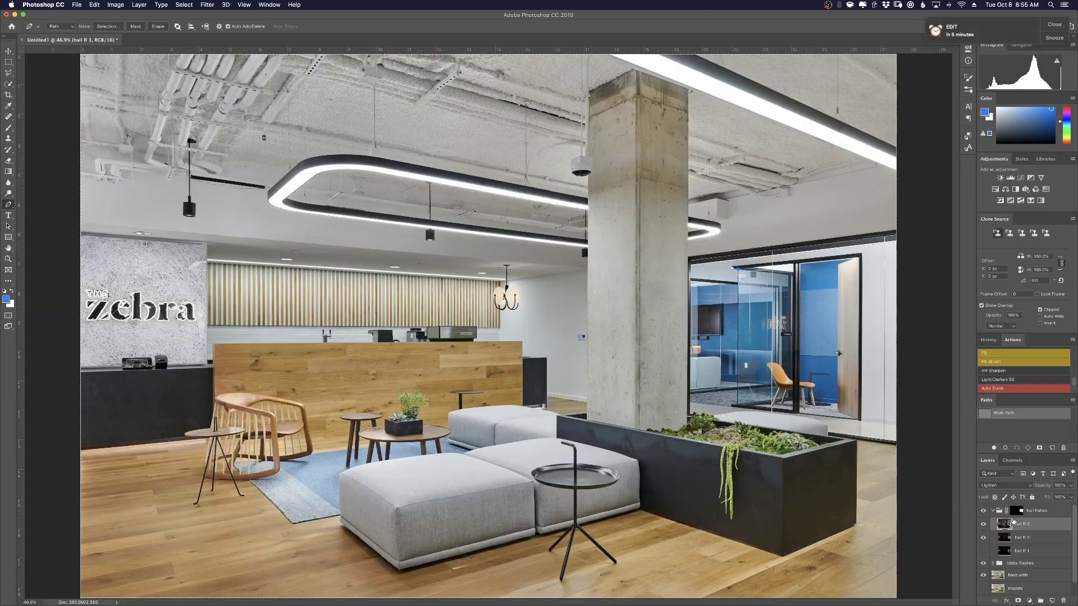
pyautogui.click(1015, 511)
pyautogui.press('d')
pyautogui.press('b')
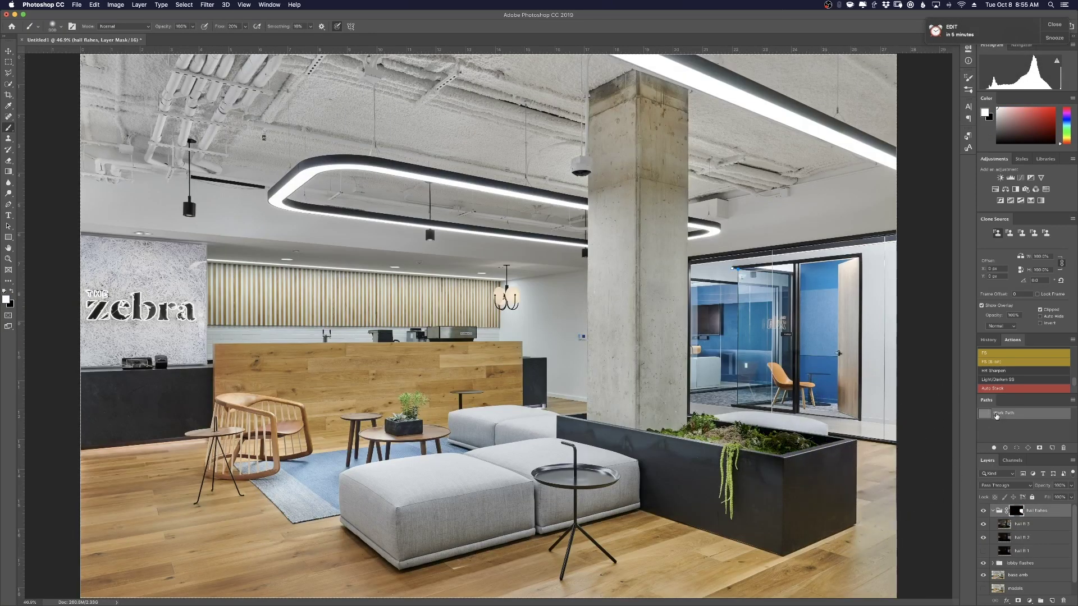
pyautogui.moveTo(1016, 511); pyautogui.dragTo(1025, 537)
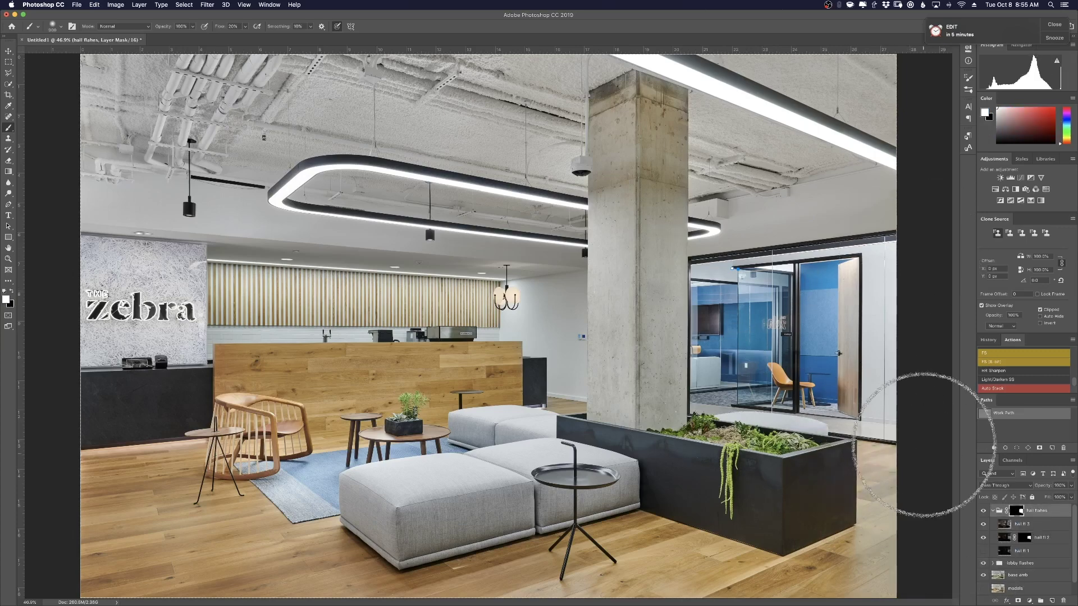
pyautogui.click(1004, 430)
pyautogui.click(992, 510)
pyautogui.press('super+minus')
pyautogui.press('super+minus')
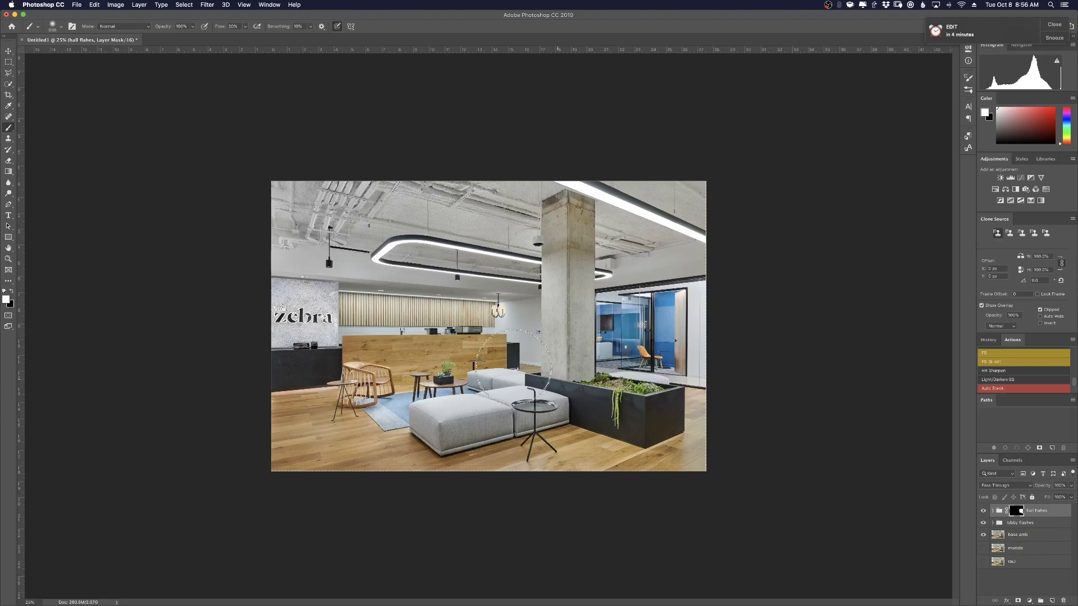
# Start a pen path at the left edge and run it along the ceiling edge
pyautogui.press('p')
pyautogui.scroll(3, 295, 237)
pyautogui.click(236, 325)
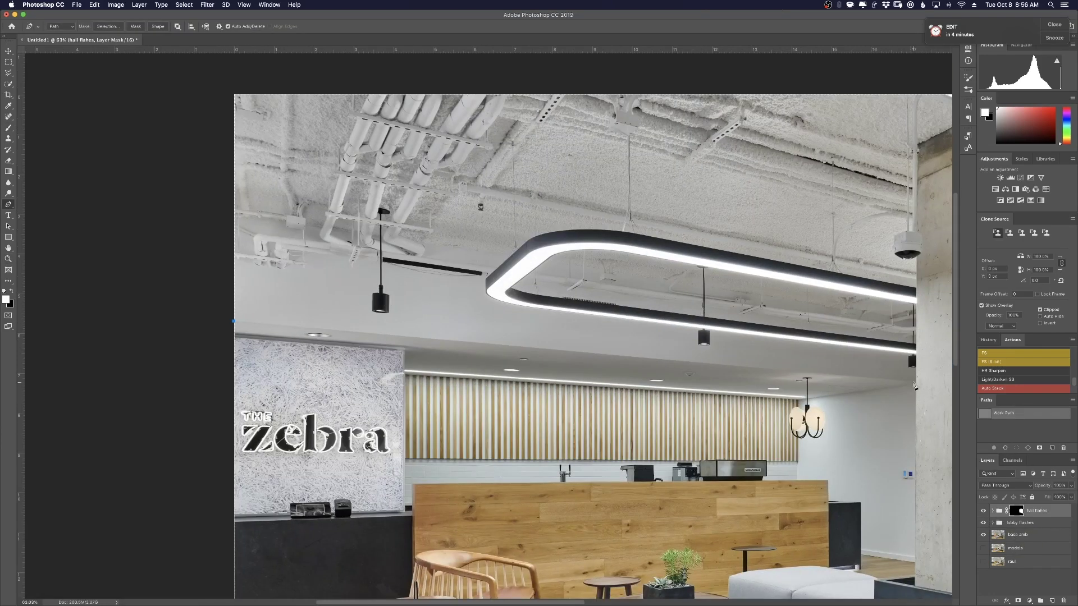
pyautogui.click(915, 382)
pyautogui.hscroll(5, 729, 337)
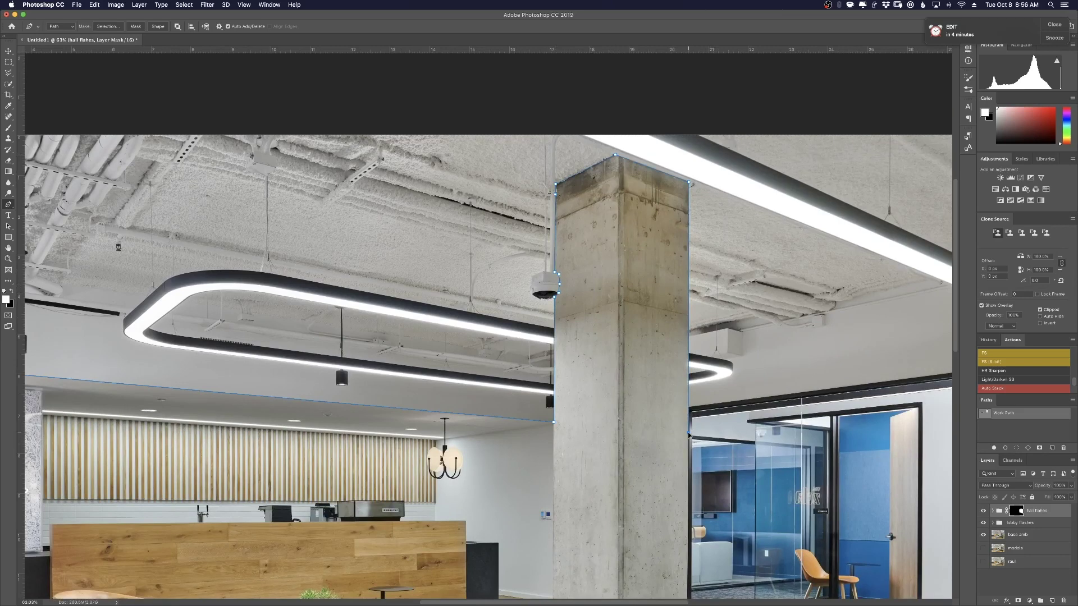
pyautogui.scroll(-10, 689, 435)
pyautogui.hscroll(2, 618, 260)
pyautogui.scroll(2, 618, 257)
pyautogui.hscroll(2, 618, 257)
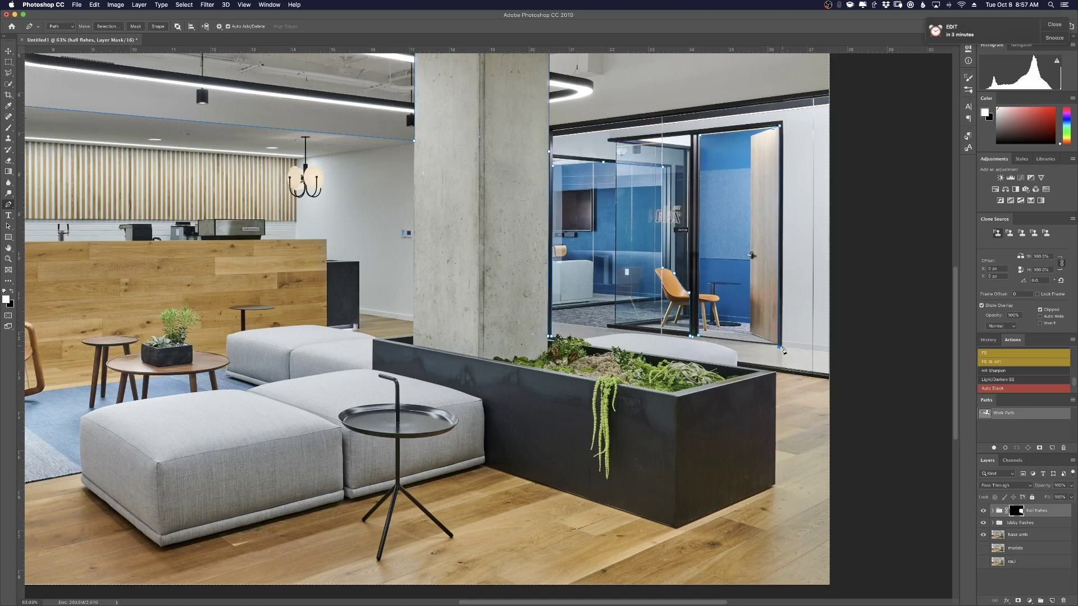
pyautogui.scroll(5, 836, 355)
# Add anchors above the image's top edge, close the path, and bring the concrete column into view
pyautogui.click(895, 163)
pyautogui.press('super+minus')
pyautogui.press('super+minus')
pyautogui.click(813, 104)
pyautogui.click(183, 105)
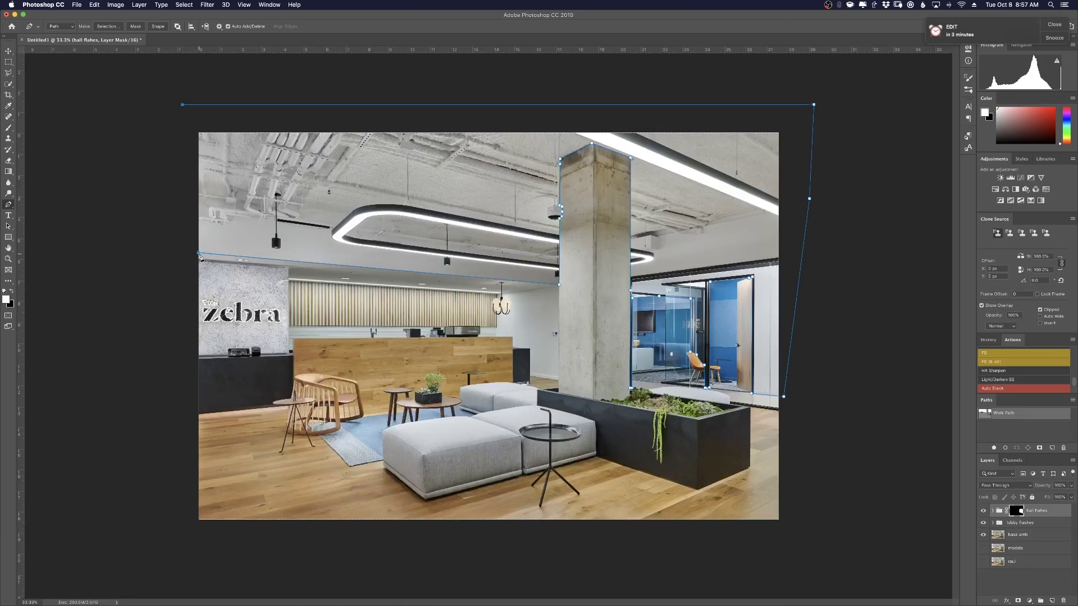
pyautogui.click(559, 382)
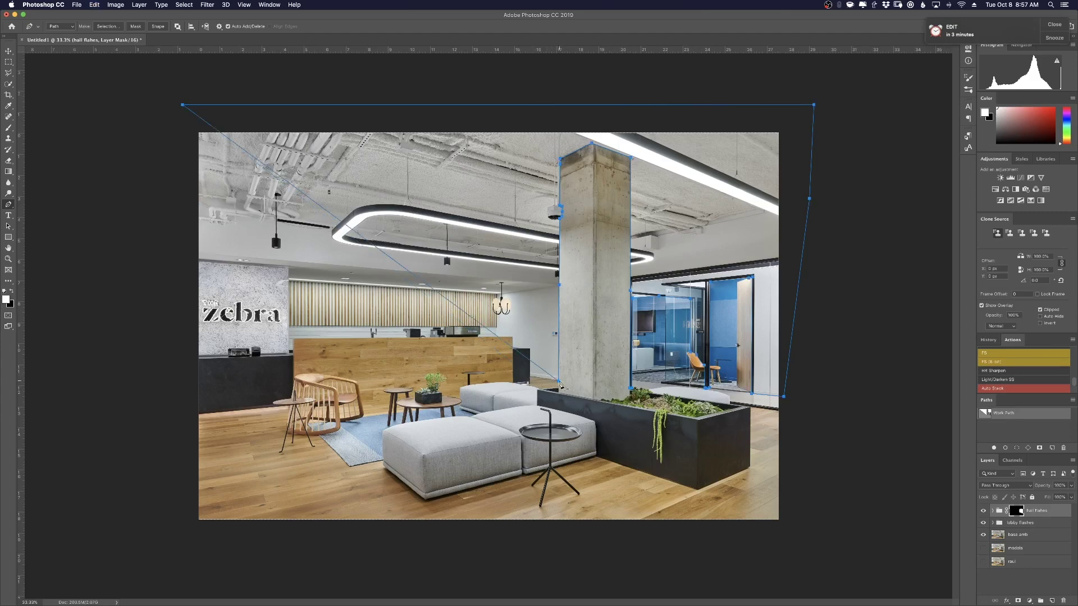
pyautogui.press('super+plus')
pyautogui.press('super+plus')
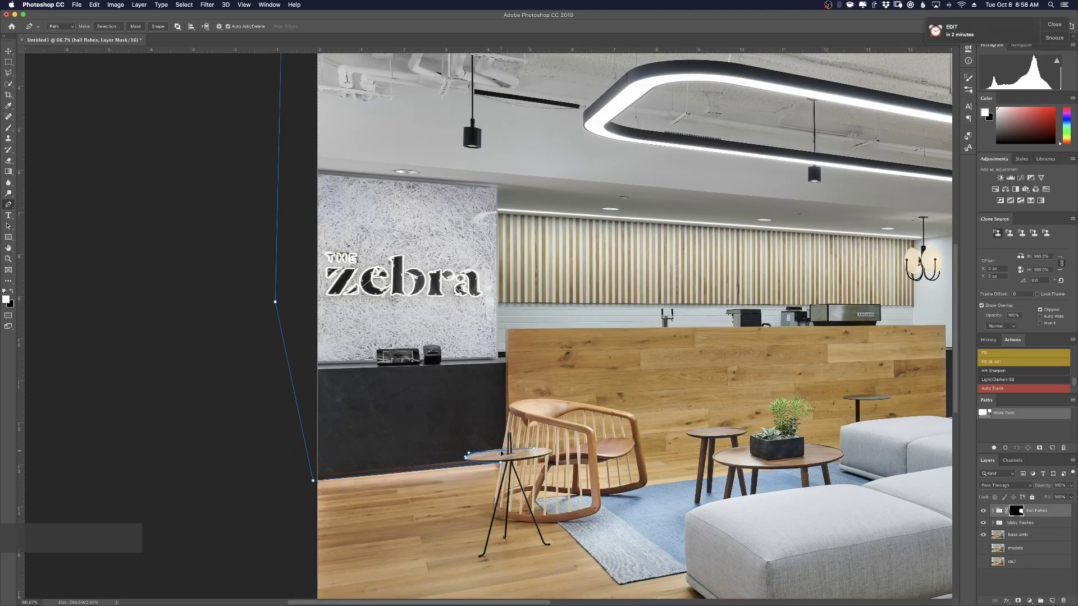
pyautogui.moveTo(899, 334); pyautogui.dragTo(644, 341)
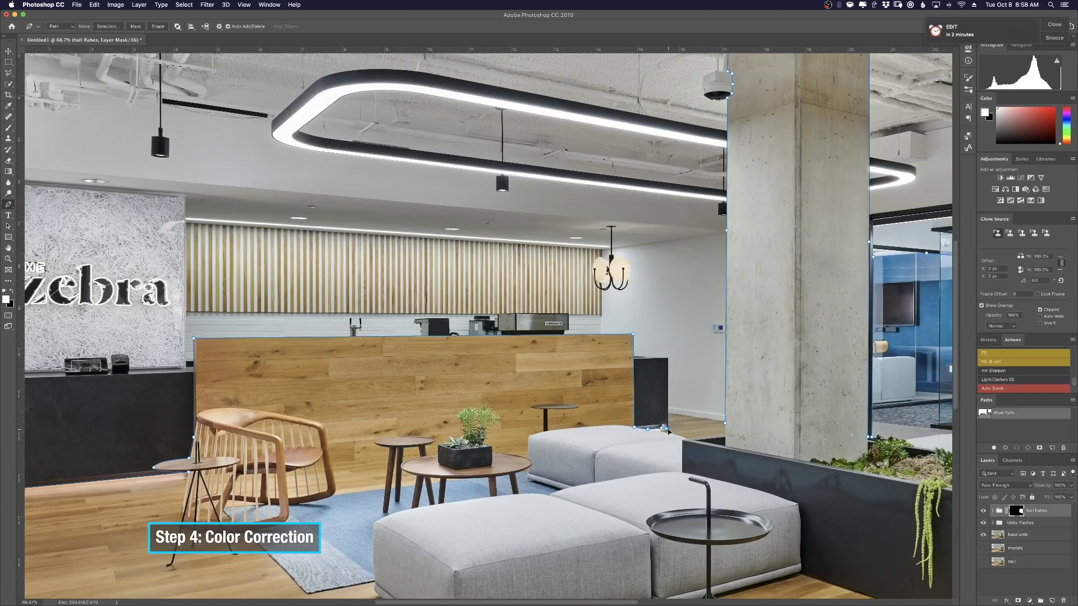
# Finish the back-wall path at the column base and add a Hue/Saturation layer masked to it
pyautogui.click(668, 414)
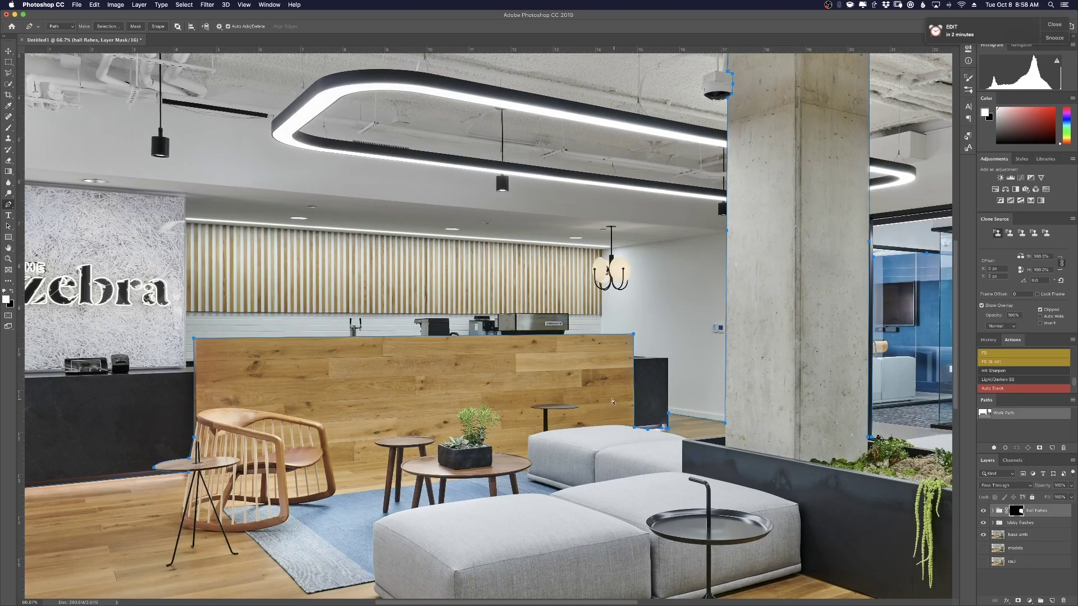
pyautogui.hotkey('ctrl', 'Return')
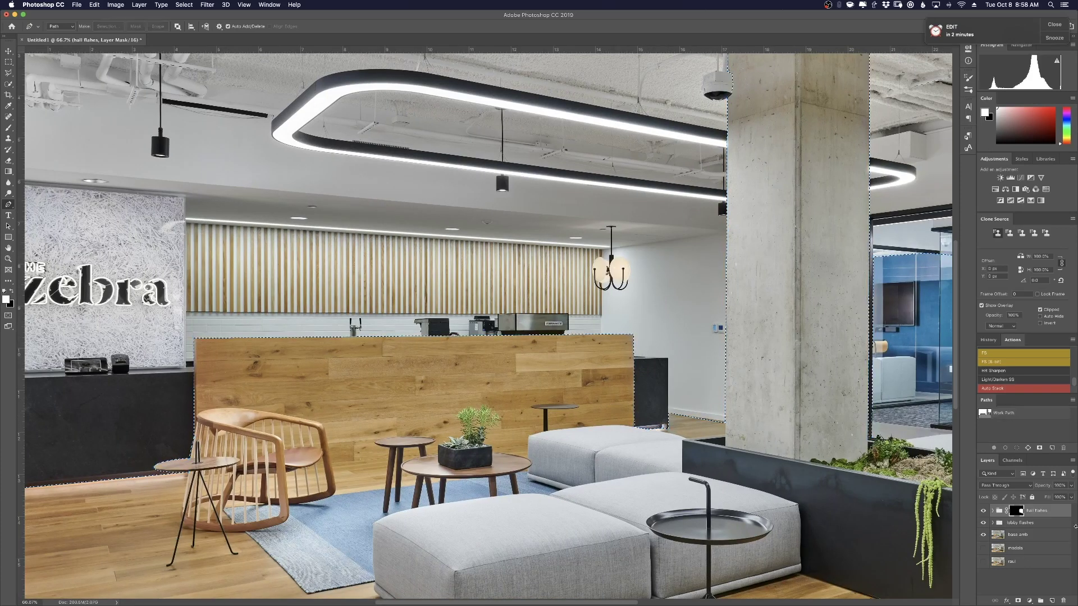
pyautogui.click(186, 223)
# Pen-trace the pendant lamp and turn that path into a selection
pyautogui.click(186, 312)
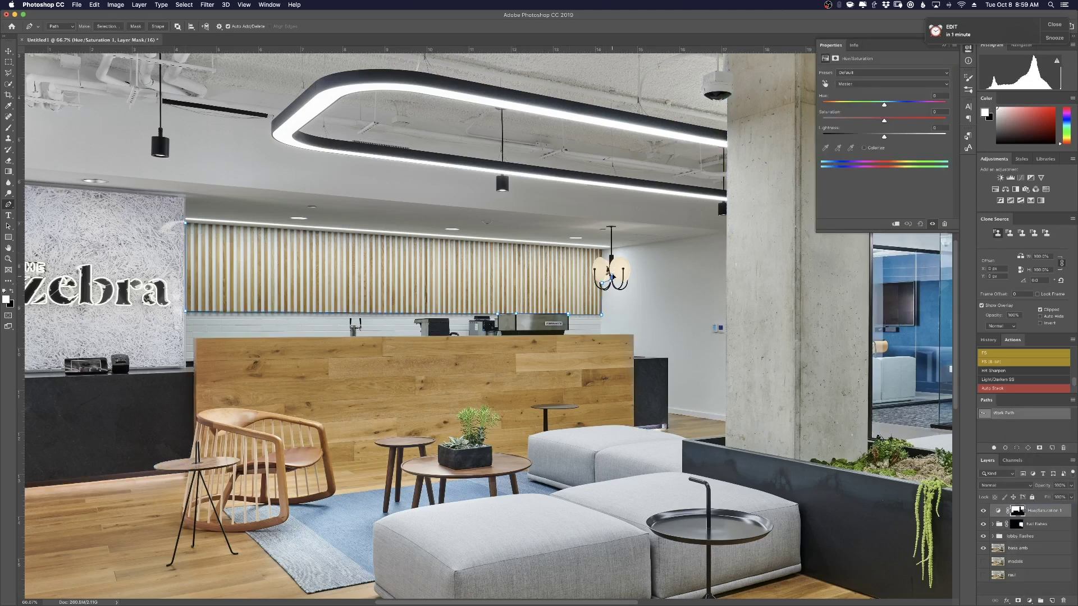
pyautogui.moveTo(619, 256); pyautogui.dragTo(603, 257)
pyautogui.hotkey('ctrl', 'Return')
# Reset the fill colour to black and outline the hanging plant down to the planter edge
pyautogui.press('g')
pyautogui.press('d')
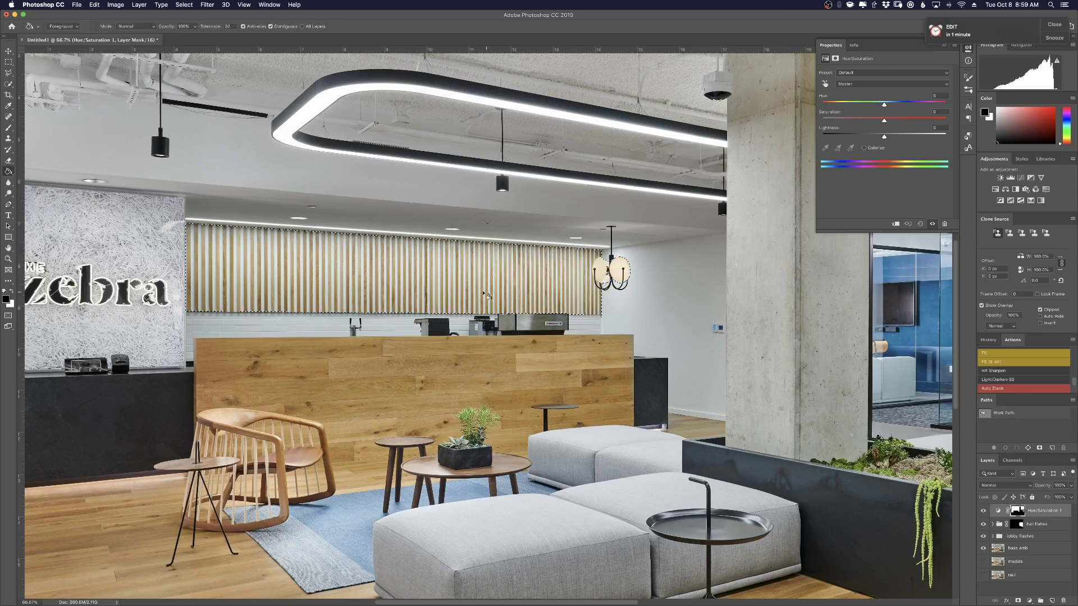
pyautogui.press('p')
pyautogui.scroll(2, 729, 335)
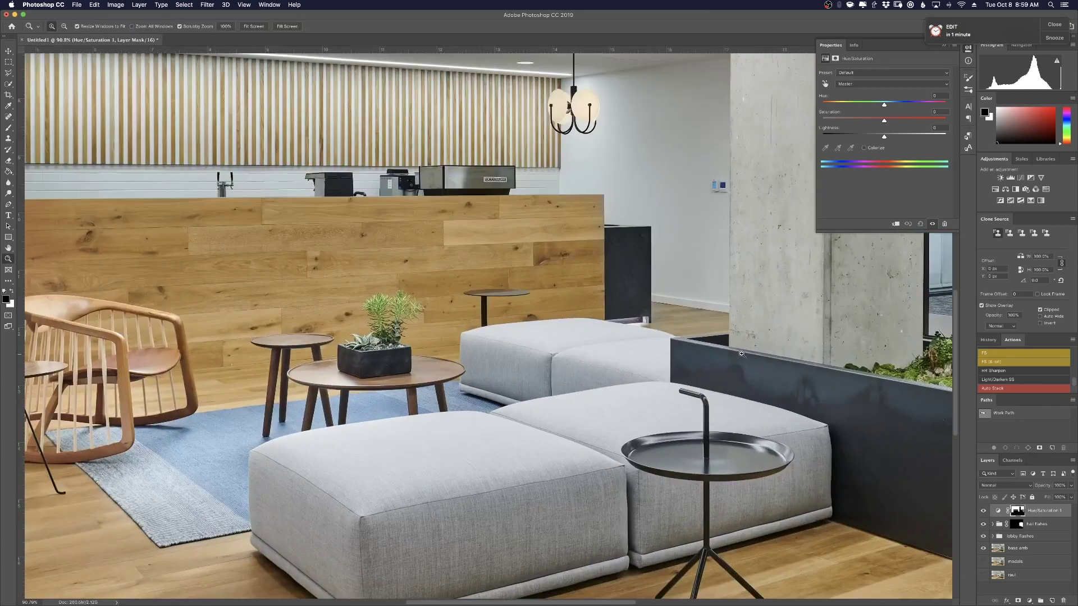
pyautogui.click(729, 336)
pyautogui.hscroll(5, 724, 337)
pyautogui.scroll(-1, 724, 336)
pyautogui.click(731, 393)
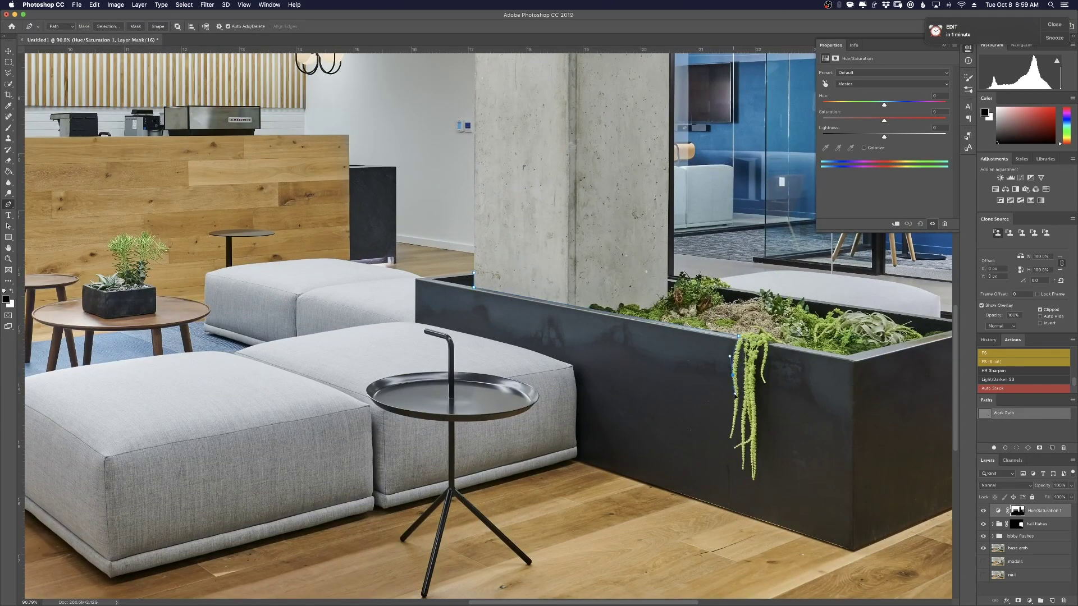
pyautogui.click(735, 466)
pyautogui.click(764, 454)
pyautogui.click(773, 373)
pyautogui.click(847, 358)
# Continue the outline along the planter bottom and the sofa's left corner and edge
pyautogui.hscroll(5, 847, 358)
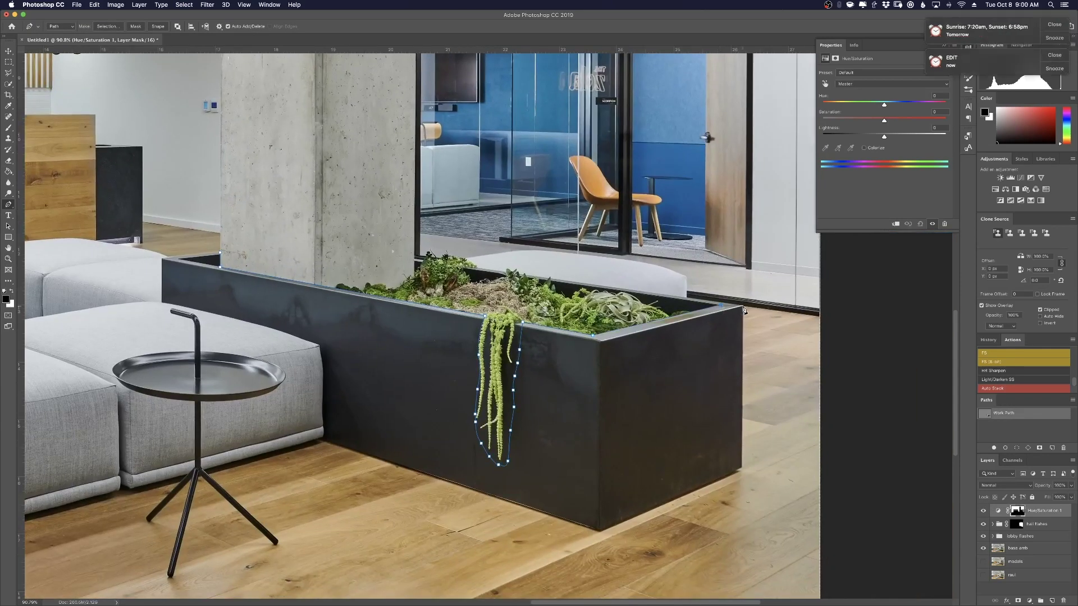
pyautogui.click(318, 436)
pyautogui.click(129, 486)
pyautogui.hscroll(-10, 121, 487)
pyautogui.scroll(-2, 120, 487)
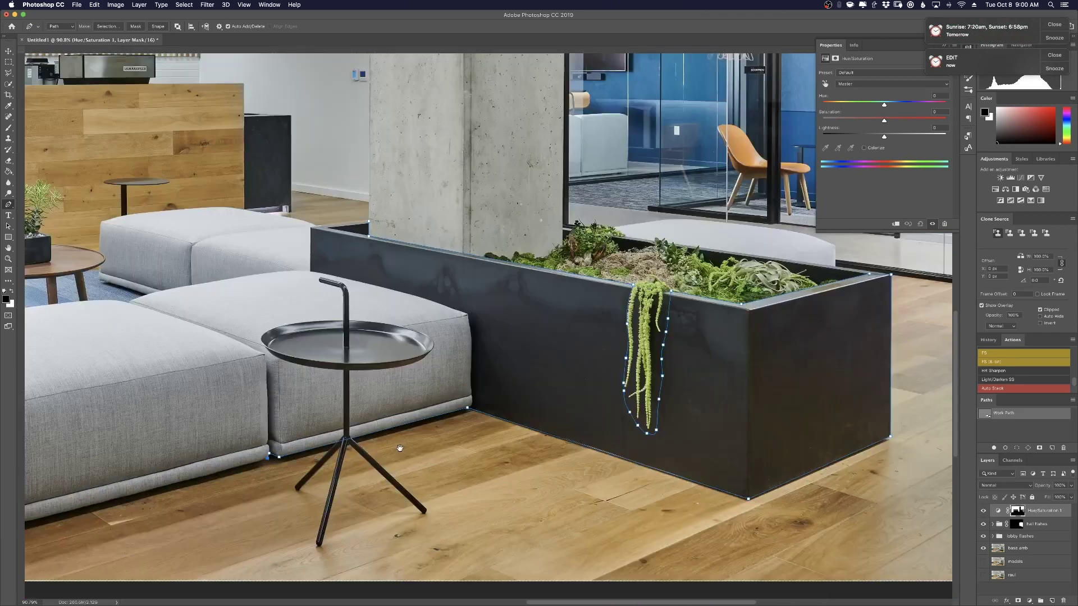
pyautogui.click(268, 361)
pyautogui.click(335, 416)
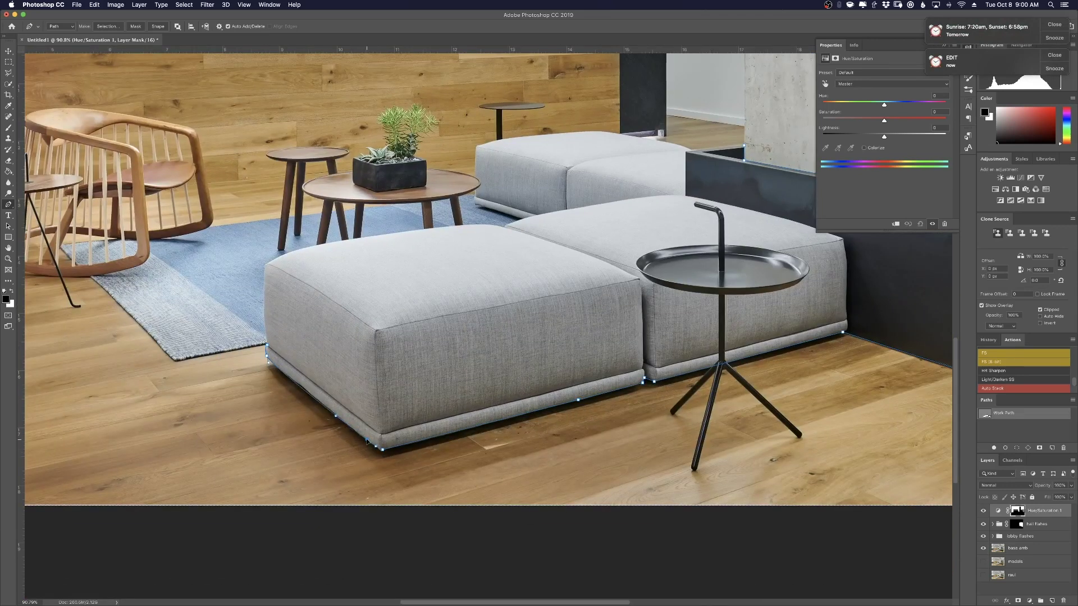
pyautogui.click(263, 297)
pyautogui.click(266, 262)
# Trace along the sofa's back edge, close the outline, and load it as a selection
pyautogui.click(297, 249)
pyautogui.click(345, 239)
pyautogui.click(388, 233)
pyautogui.click(484, 222)
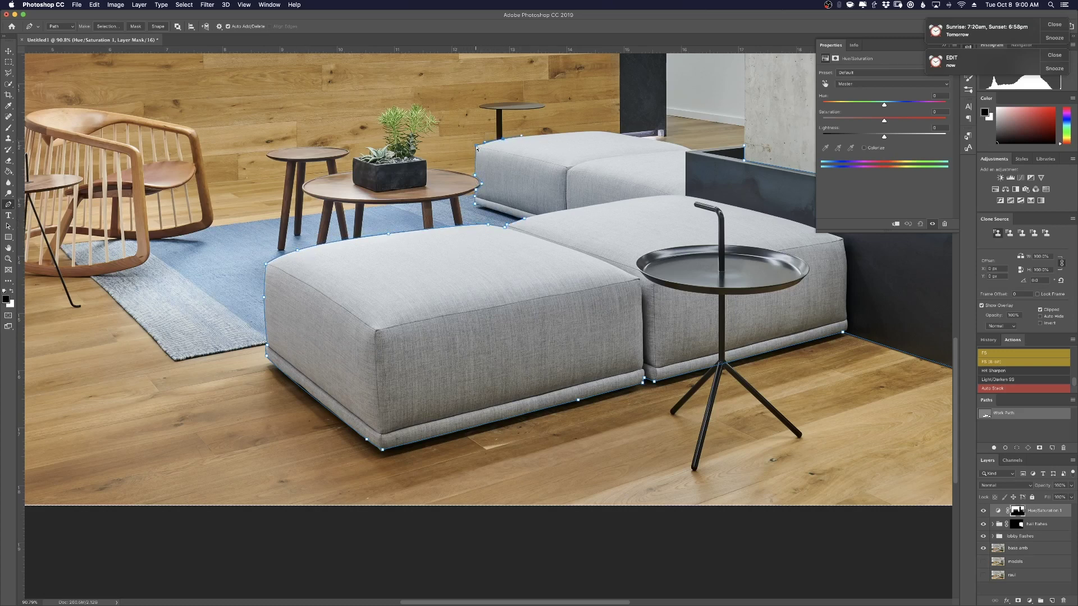
pyautogui.click(675, 147)
pyautogui.click(743, 147)
pyautogui.hotkey('ctrl', 'Return')
# On the base amb layer, select the hanging plant's greens with Color Range
pyautogui.press('g')
pyautogui.press('x')
pyautogui.press('w')
pyautogui.hscroll(10, 587, 345)
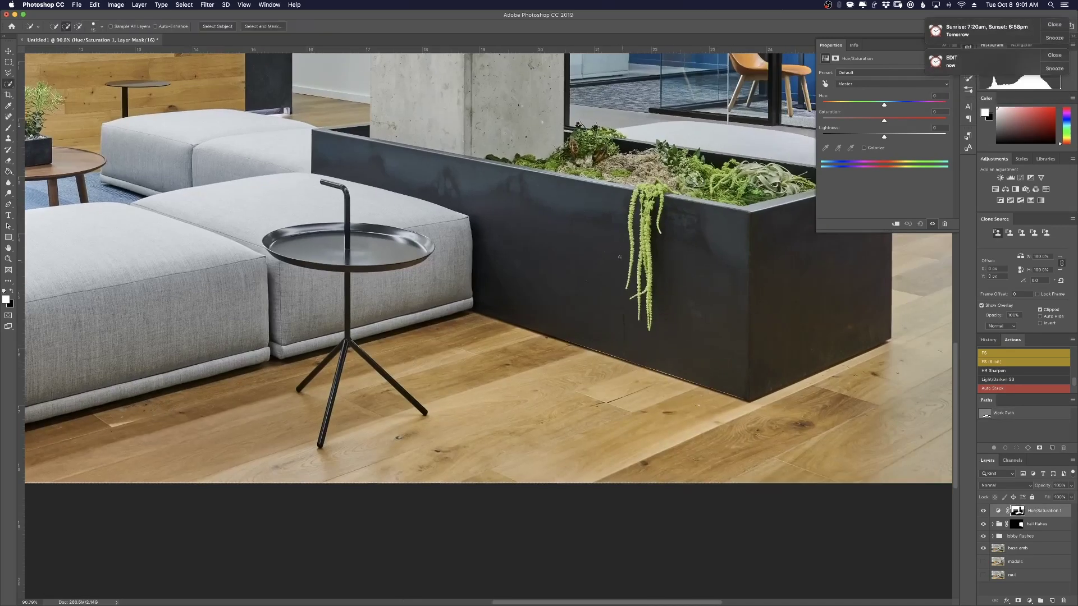
pyautogui.click(1017, 548)
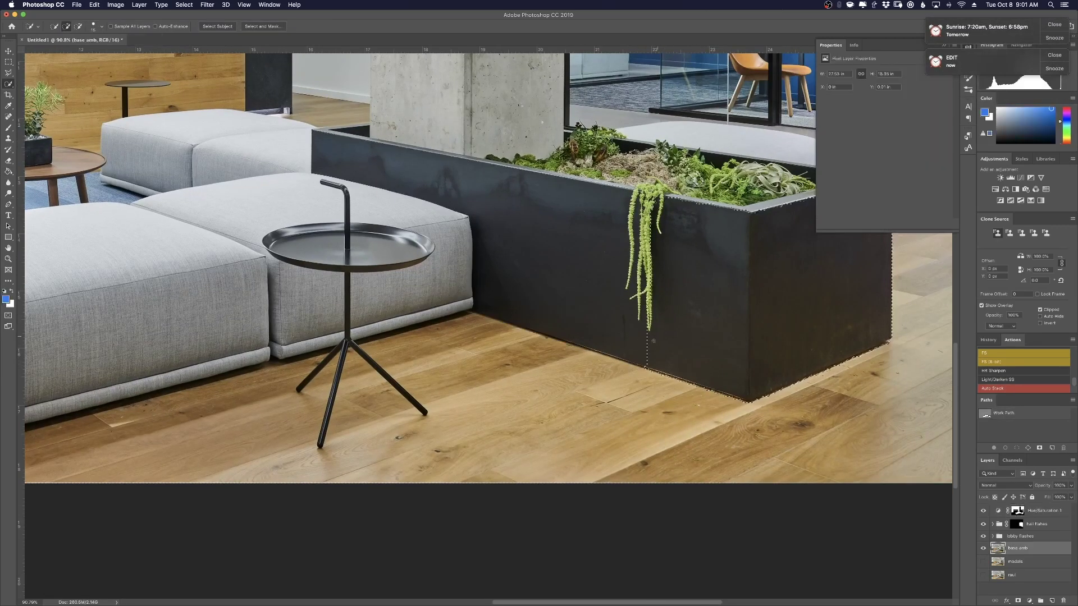
pyautogui.click(184, 4)
pyautogui.click(196, 112)
pyautogui.click(631, 216)
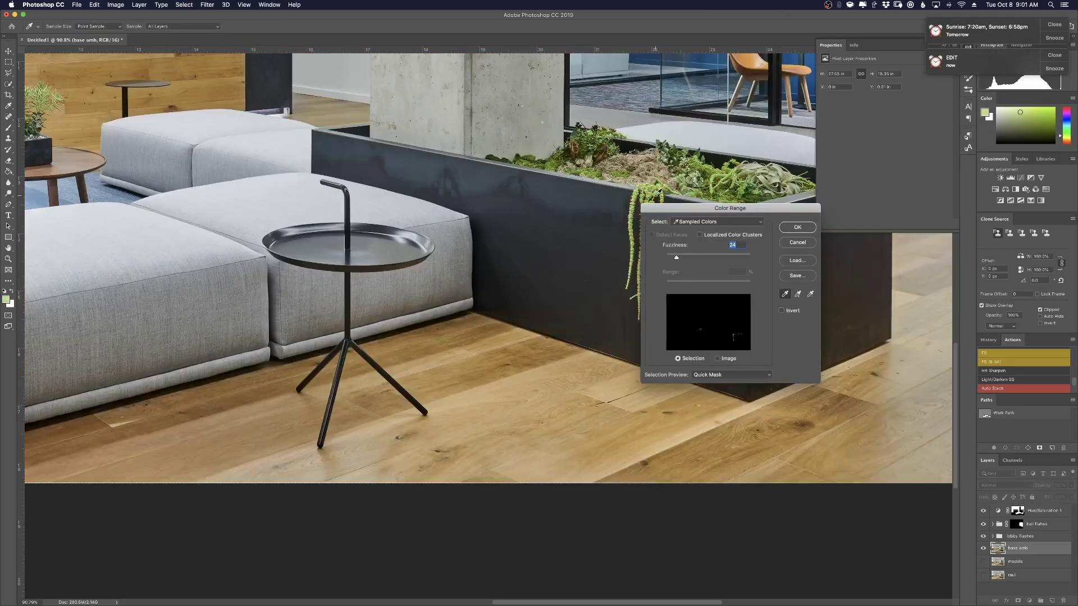
pyautogui.moveTo(667, 207); pyautogui.dragTo(764, 222)
pyautogui.click(649, 258)
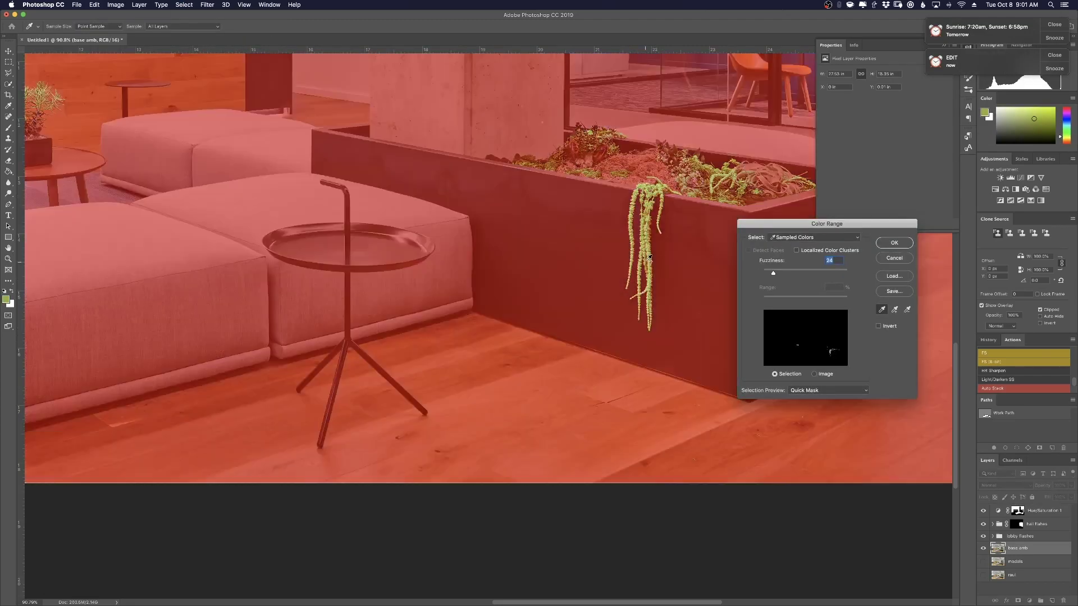
pyautogui.click(894, 243)
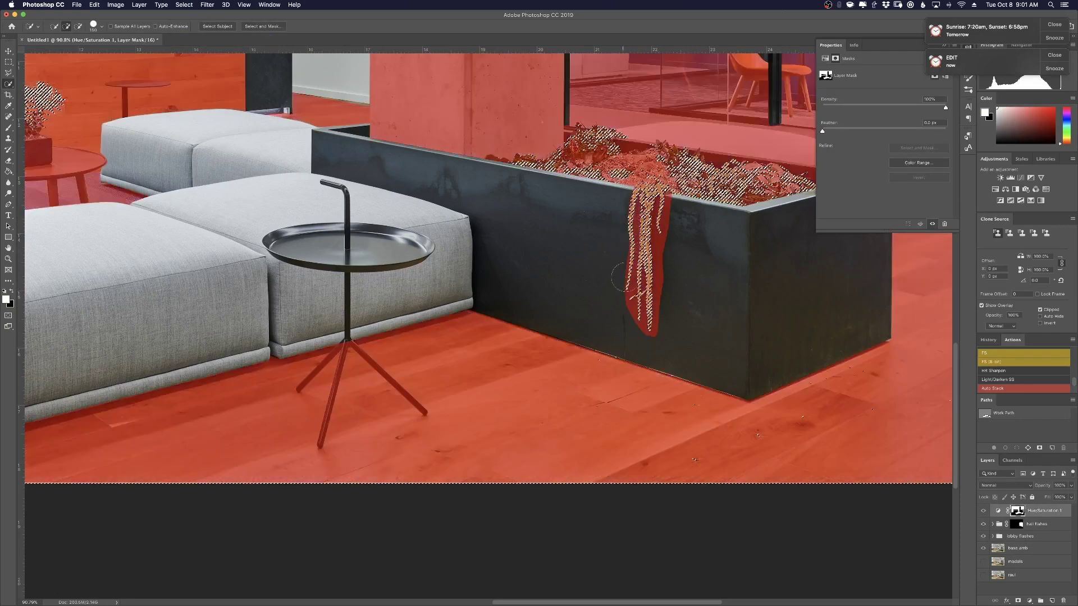
# Apply the plant selection to the mask, brush it tighter around the strands, and view the mask
pyautogui.hotkey('ctrl', 'z')
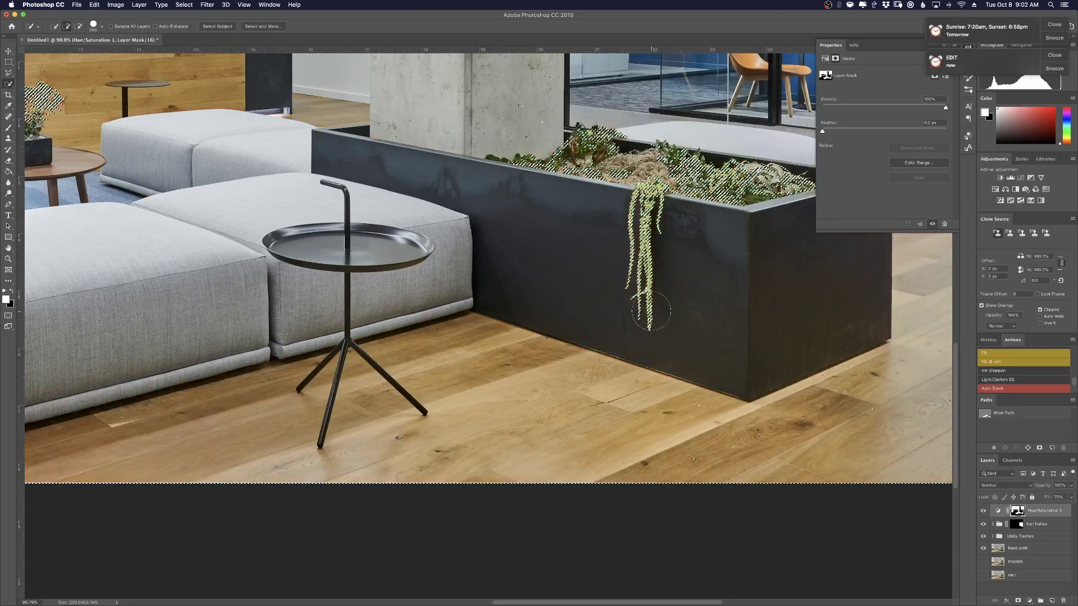
pyautogui.press('b')
pyautogui.moveTo(645, 225); pyautogui.dragTo(691, 335)
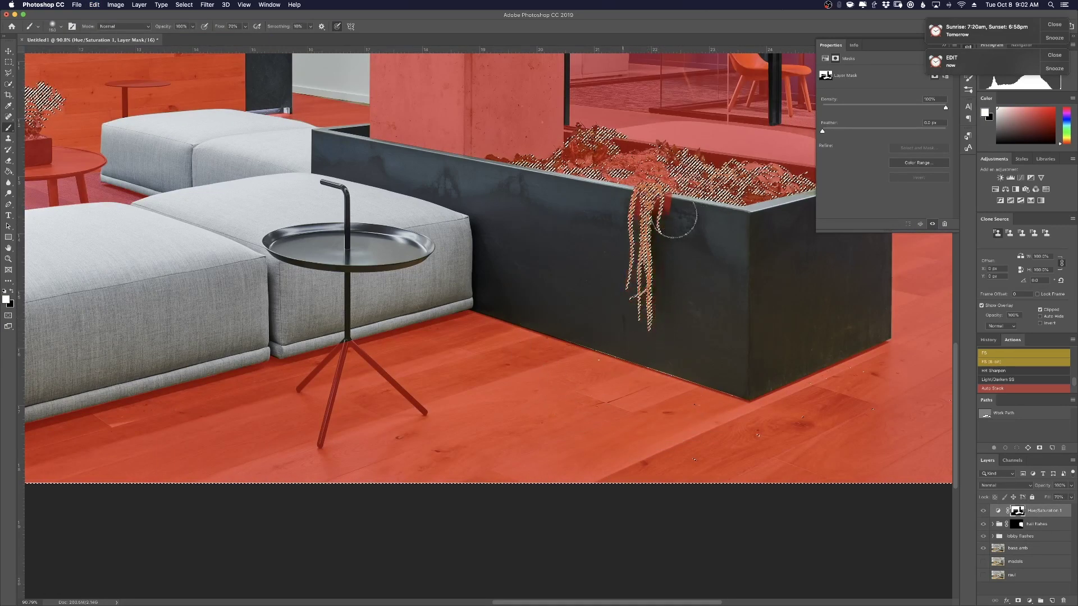
pyautogui.press('\\')
pyautogui.hotkey('ctrl', '0')
pyautogui.keyDown('alt'); pyautogui.click(1017, 510); pyautogui.keyUp('alt')
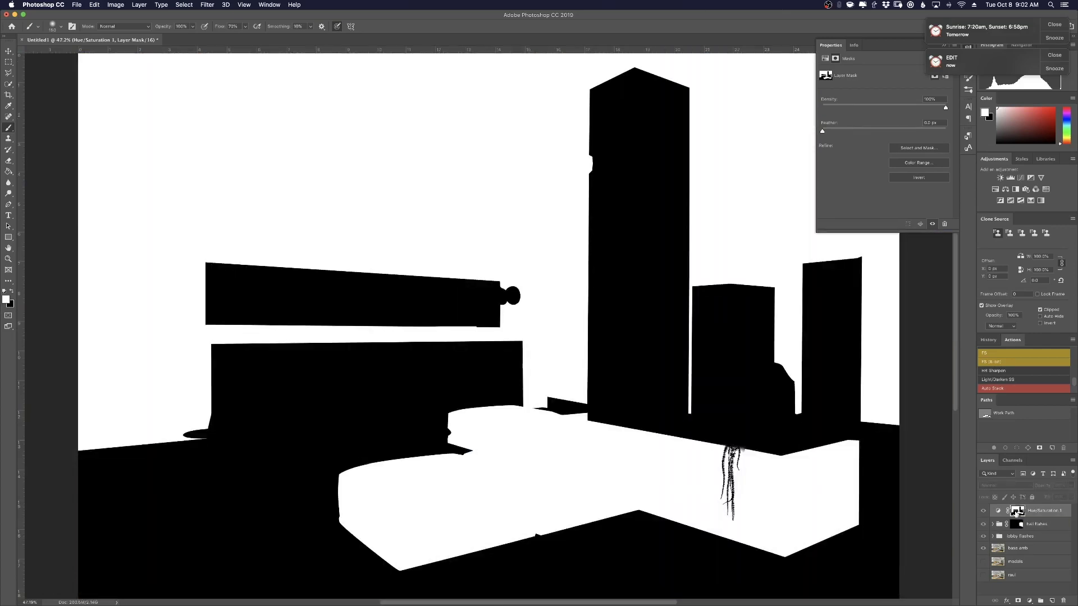
# Return to the normal image view and check the Hue/Saturation 1 settings
pyautogui.keyDown('alt'); pyautogui.click(1017, 510); pyautogui.keyUp('alt')
pyautogui.click(998, 510)
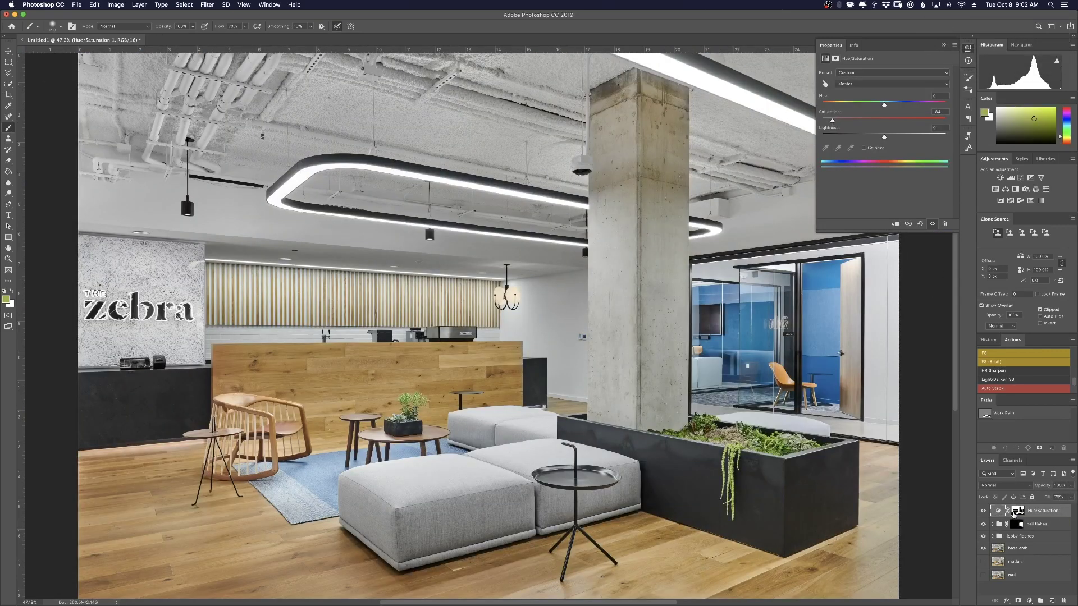
pyautogui.click(1017, 510)
# Add a Curves layer and pull the RGB curve's middle point down to darken midtones
pyautogui.click(1028, 600)
pyautogui.click(1027, 494)
pyautogui.press('Return')
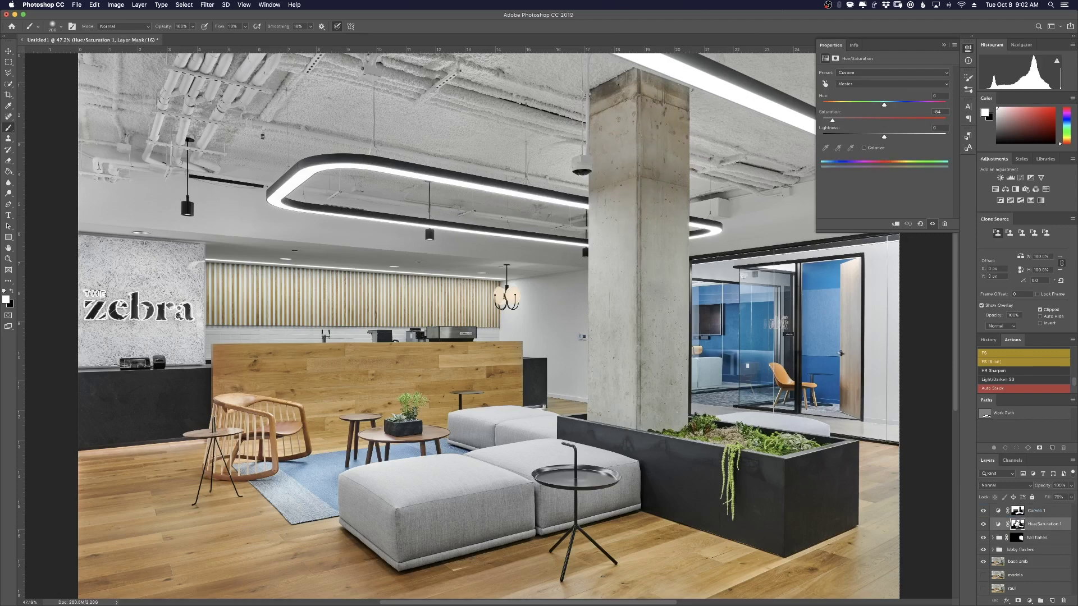
pyautogui.click(851, 188)
pyautogui.moveTo(868, 171); pyautogui.dragTo(867, 183)
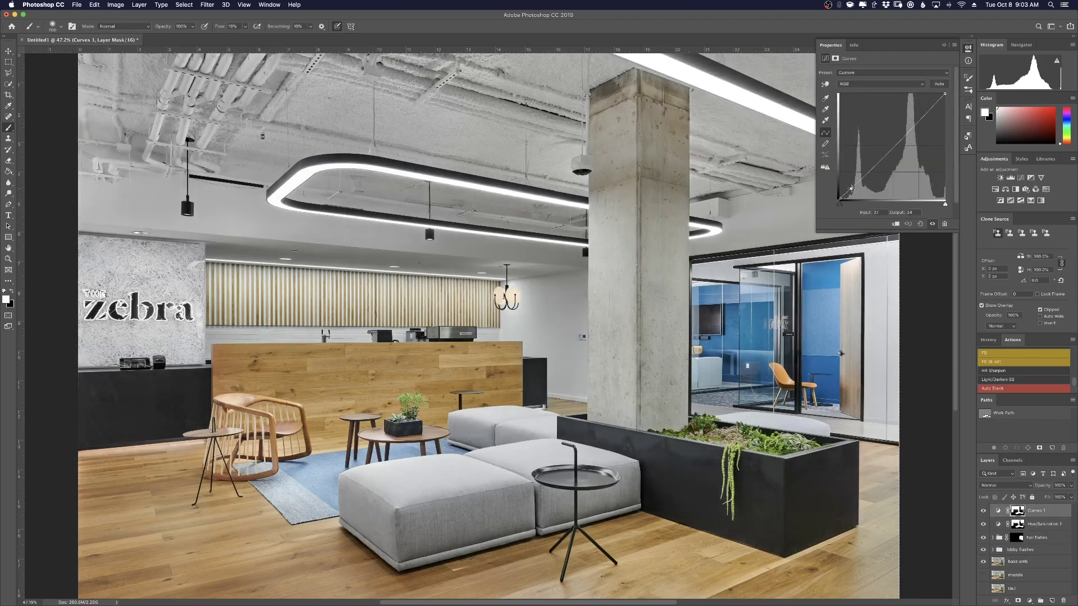
pyautogui.moveTo(897, 143); pyautogui.dragTo(897, 147)
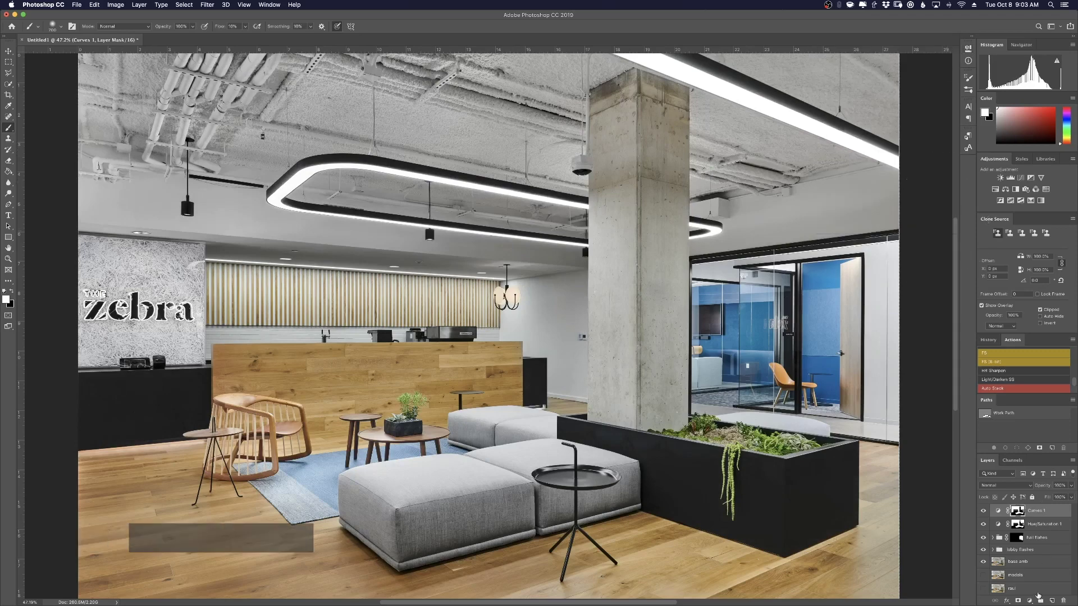
# Compare with Curves 1 copy toggled, then outline the ceiling light bar and ring light's lower edge
pyautogui.click(982, 511)
pyautogui.click(982, 510)
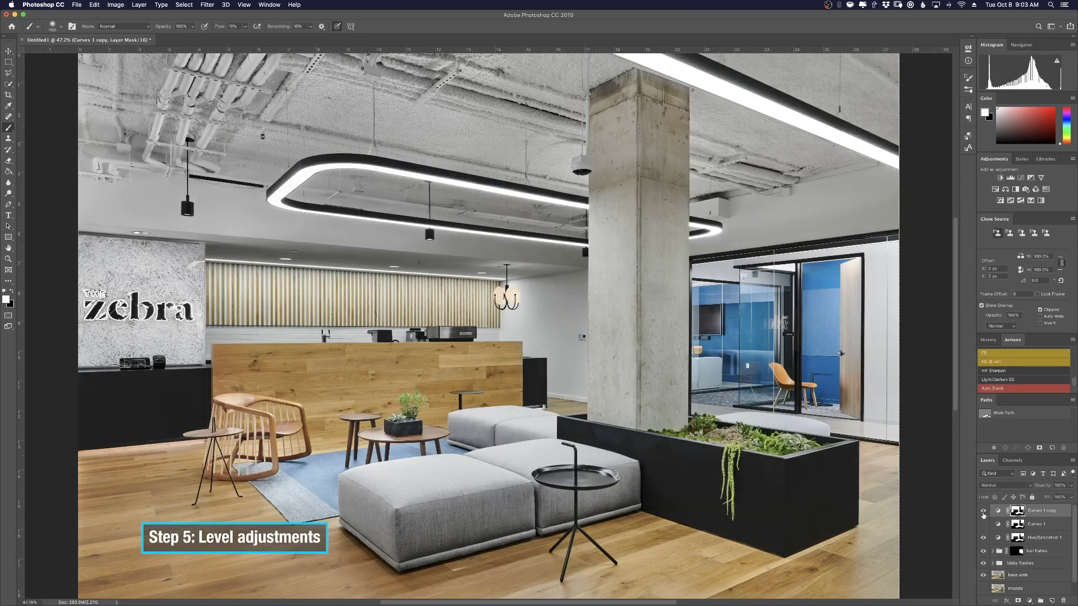
pyautogui.click(983, 510)
pyautogui.click(983, 510)
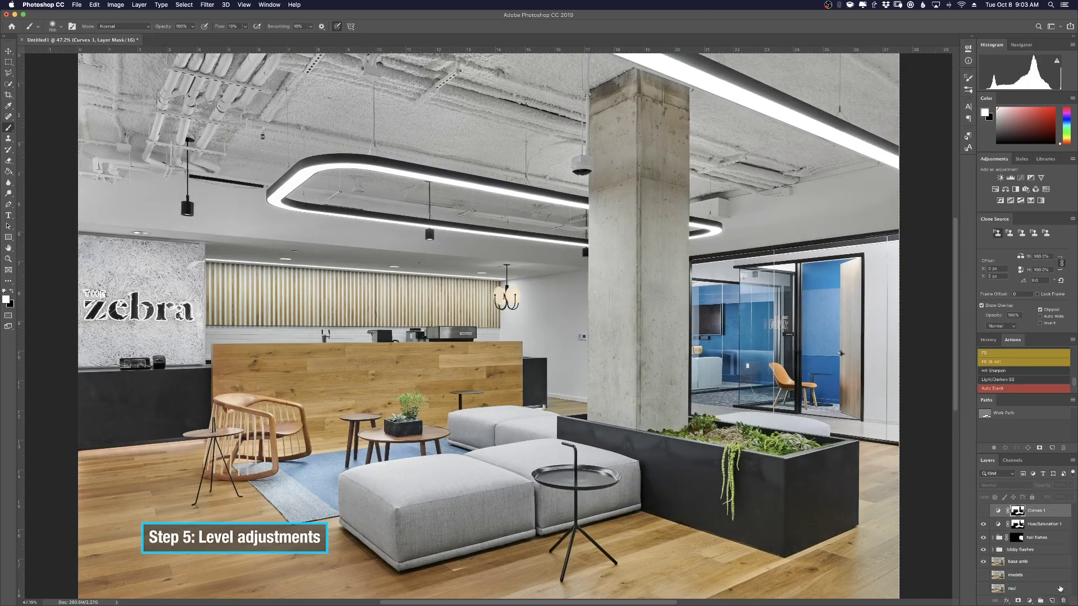
pyautogui.scroll(5, 848, 295)
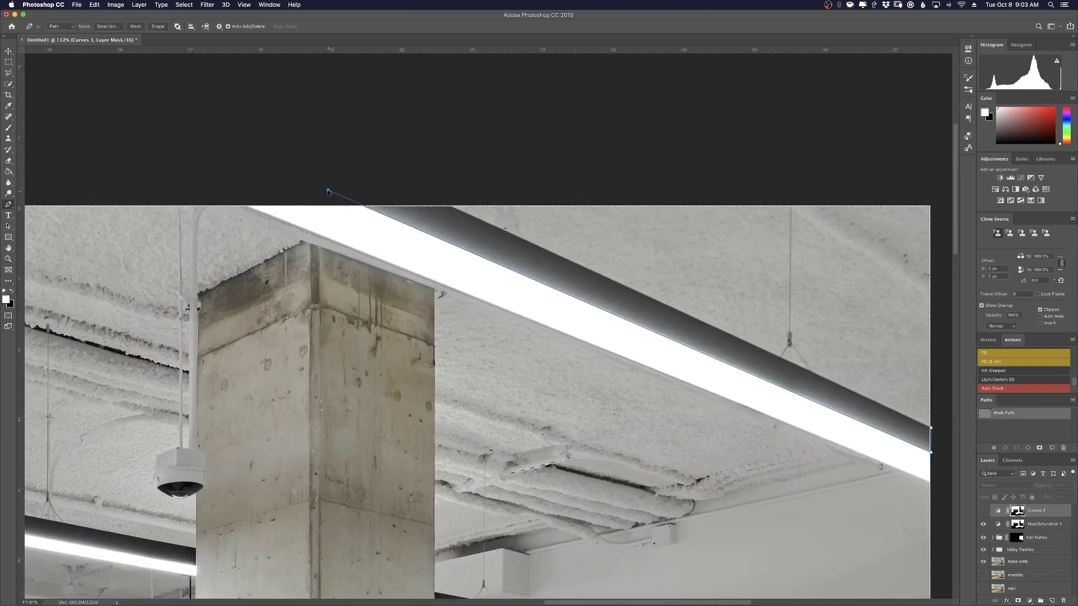
pyautogui.click(449, 205)
pyautogui.scroll(-5, 675, 315)
pyautogui.hscroll(-4, 675, 314)
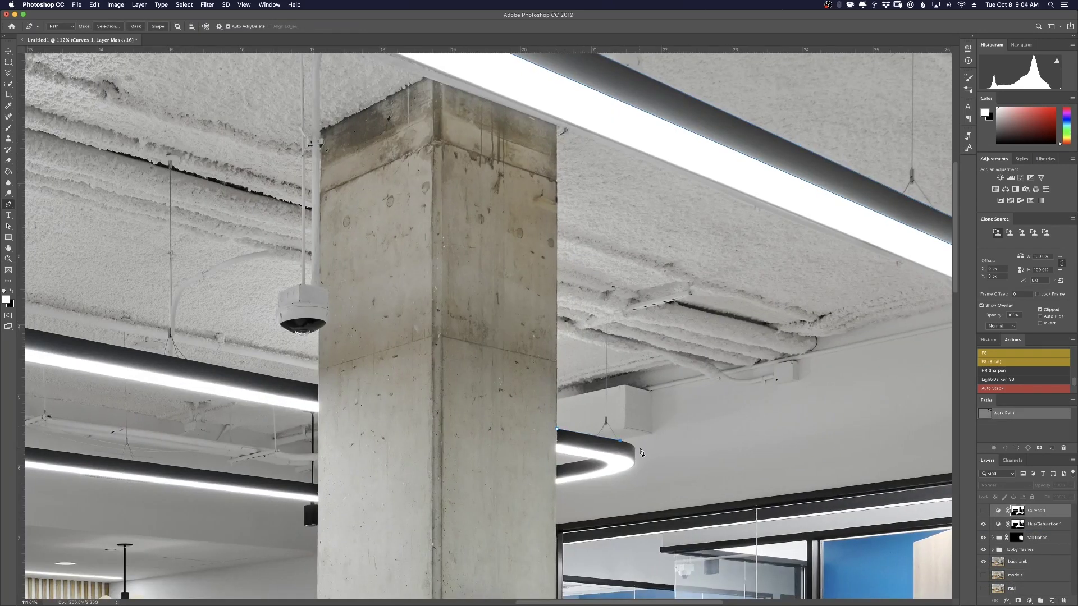
pyautogui.click(615, 455)
pyautogui.click(592, 450)
pyautogui.click(557, 445)
# Trace the ring light's top edge and inner curve with curved path points
pyautogui.hscroll(-10, 321, 388)
pyautogui.scroll(1, 321, 388)
pyautogui.click(420, 364)
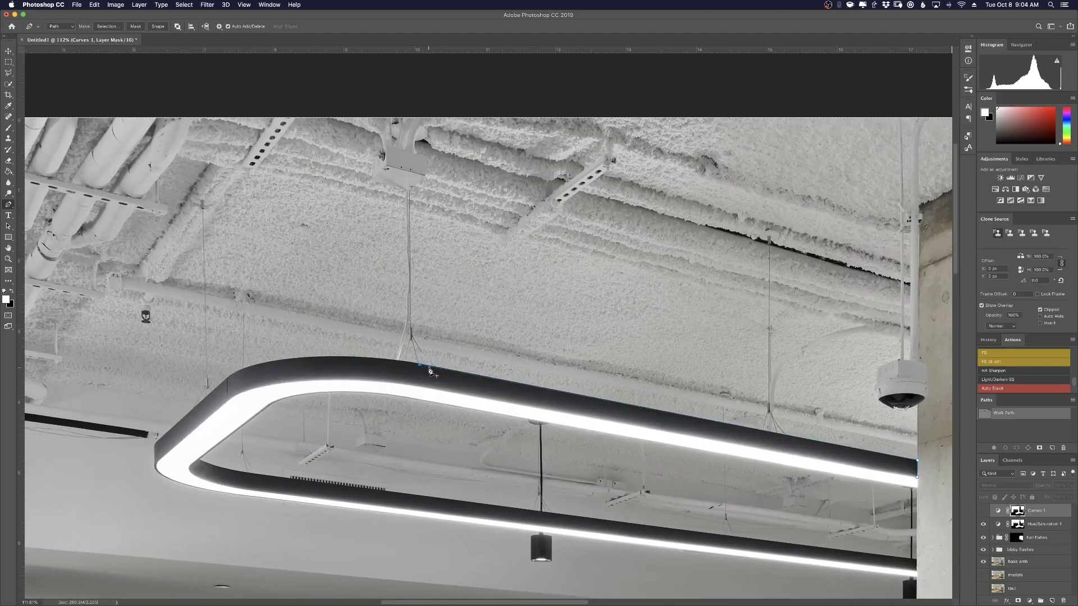
pyautogui.moveTo(319, 368); pyautogui.dragTo(305, 359)
pyautogui.click(157, 444)
pyautogui.click(416, 386)
pyautogui.moveTo(311, 381); pyautogui.dragTo(250, 383)
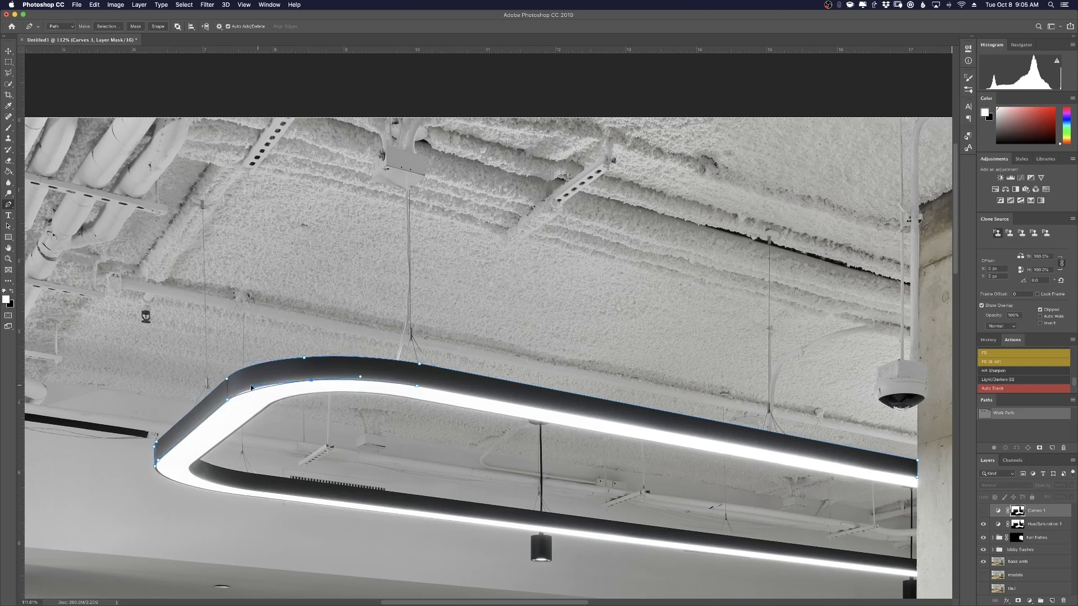
# Finish the ring outline along its right end and bottom, close it, and load it as a selection
pyautogui.click(917, 477)
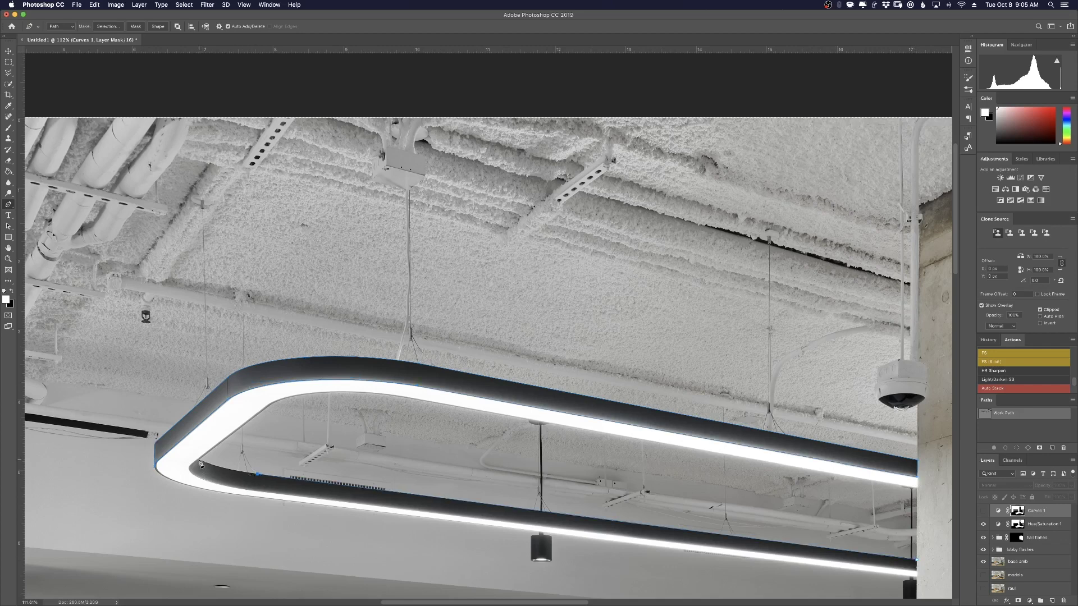
pyautogui.moveTo(228, 467); pyautogui.dragTo(199, 459)
pyautogui.moveTo(274, 495); pyautogui.dragTo(334, 500)
pyautogui.click(916, 564)
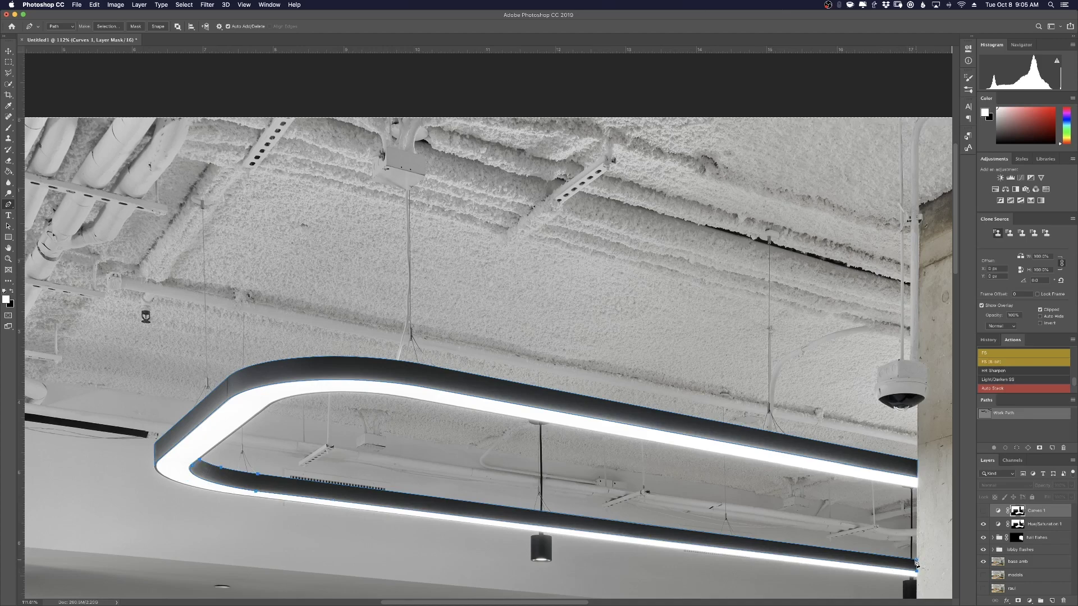
pyautogui.hotkey('ctrl', 'Return')
pyautogui.press('b')
pyautogui.hotkey('ctrl', '0')
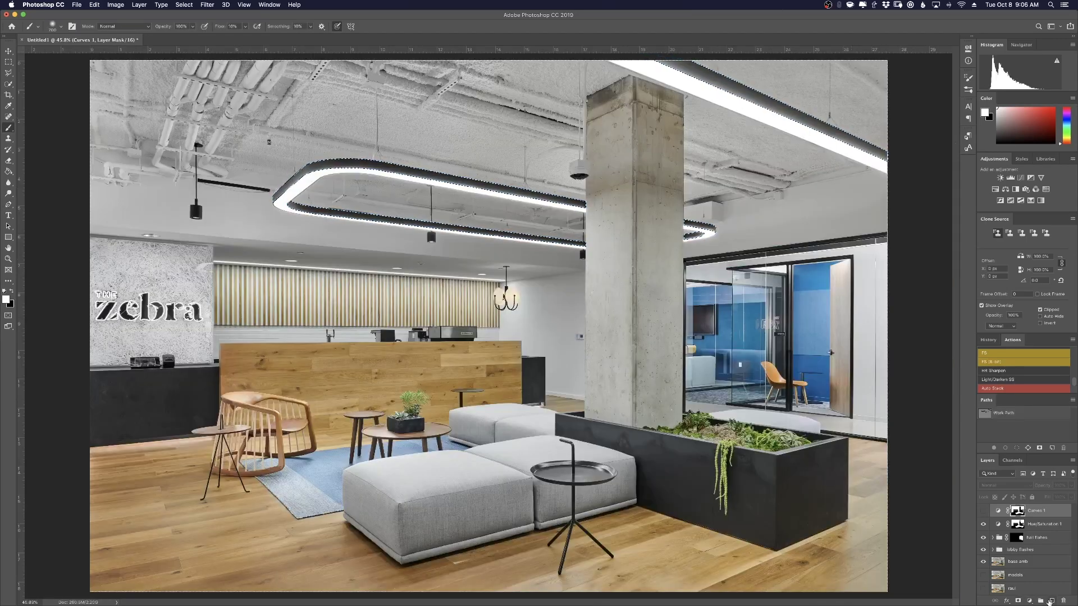
# Add a new layer masked to the lights and set up a black brush at 70% flow
pyautogui.click(1048, 602)
pyautogui.hotkey('ctrl', 'd')
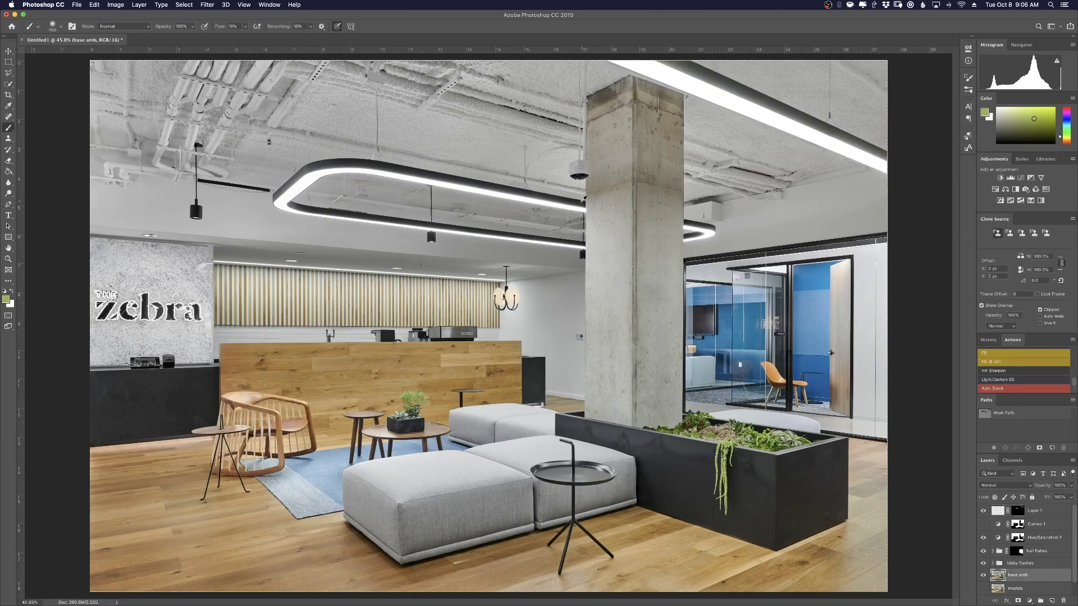
pyautogui.press('d')
pyautogui.press('[')
pyautogui.press('[')
pyautogui.press('[')
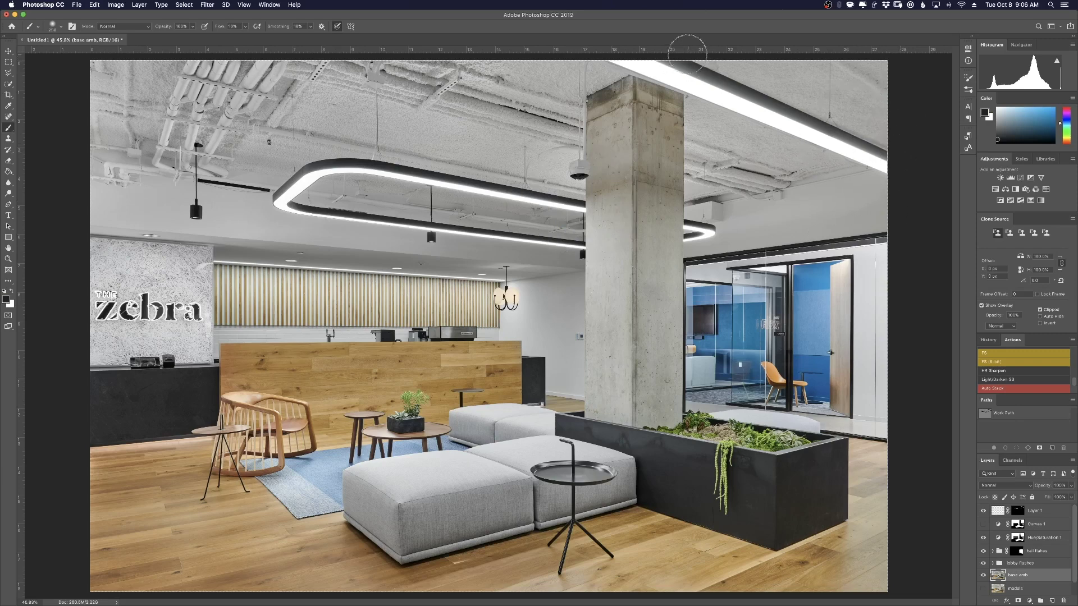
pyautogui.press(']')
pyautogui.press(']')
pyautogui.hotkey('shift', '7')
# Paint over the ceiling light bar and ring light on Layer 1, then set its opacity to 57%
pyautogui.hotkey('alt', '.')
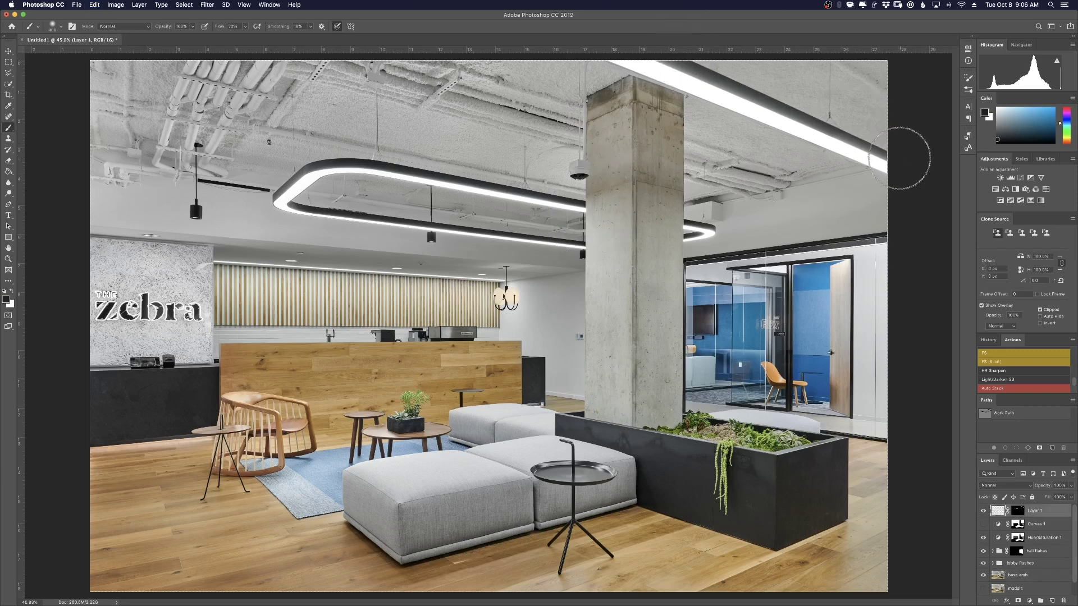
pyautogui.moveTo(900, 158); pyautogui.dragTo(656, 64)
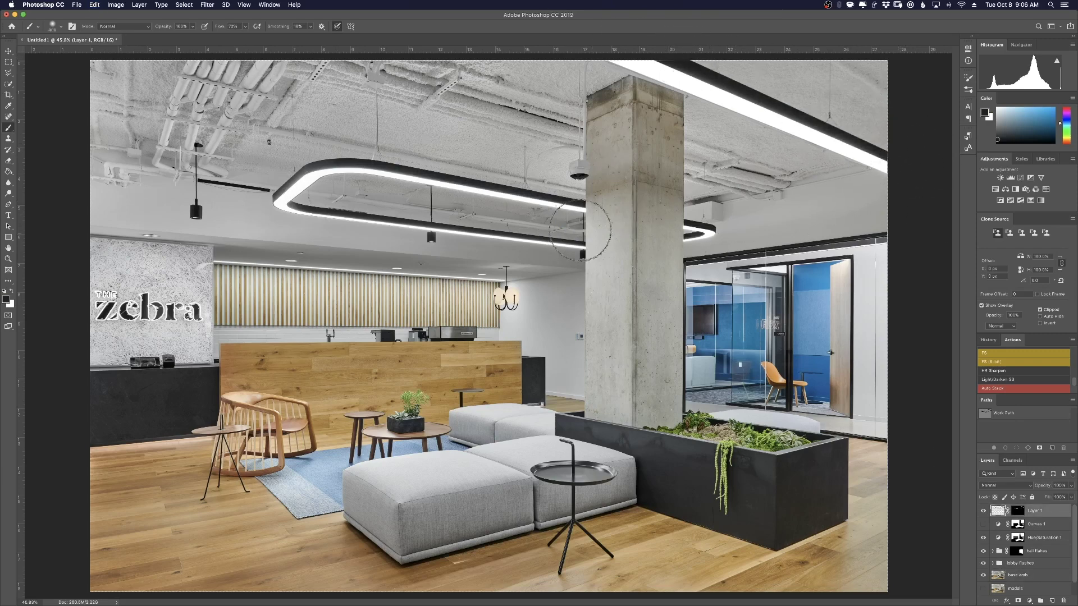
pyautogui.moveTo(387, 222); pyautogui.dragTo(443, 162)
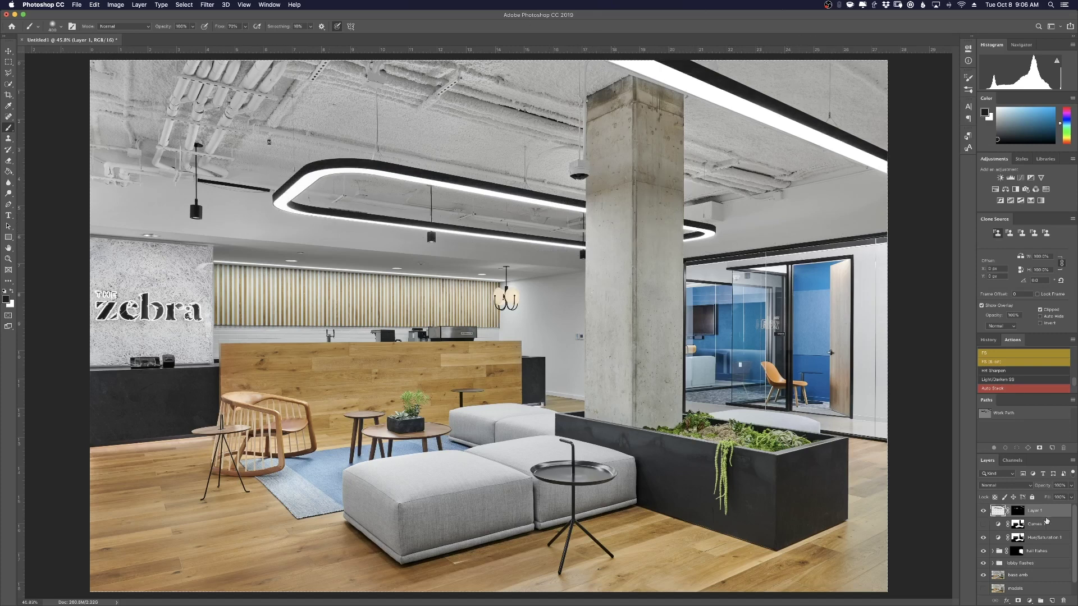
pyautogui.press('5')
pyautogui.press('7')
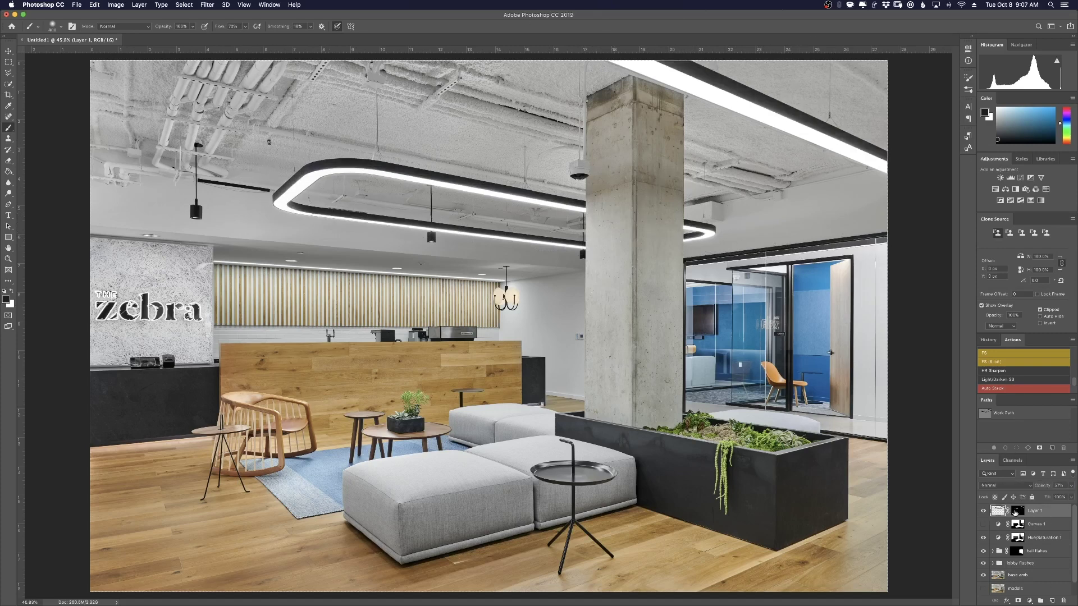
# Duplicate Layer 1, delete Curves 1, and stamp all visible layers into a new Layer 2
pyautogui.click(1015, 512)
pyautogui.hotkey('ctrl', 'j')
pyautogui.hotkey('shift', '5')
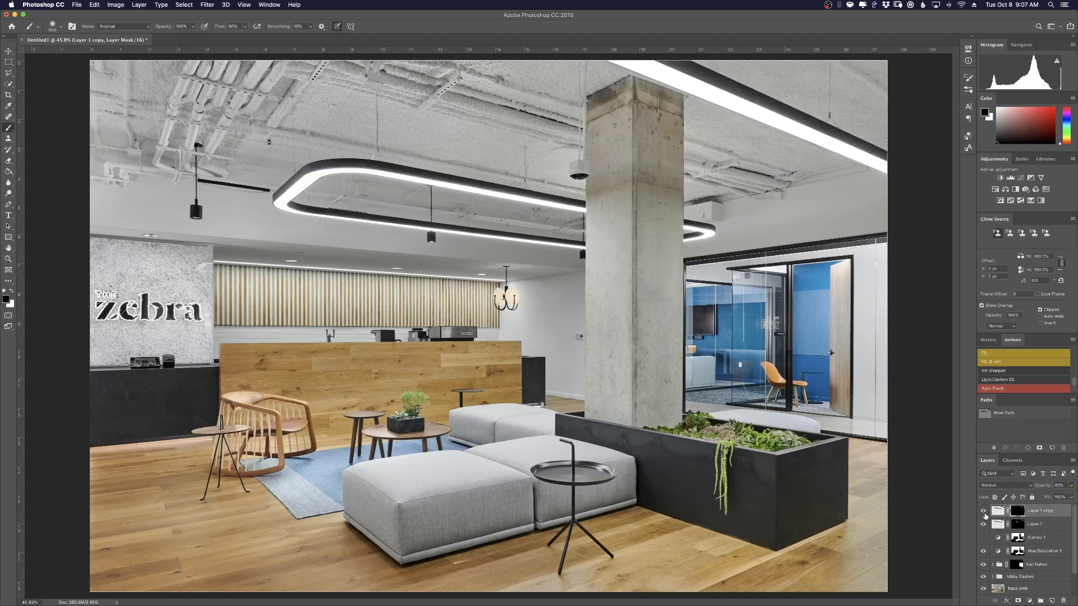
pyautogui.click(1035, 523)
pyautogui.press('Delete')
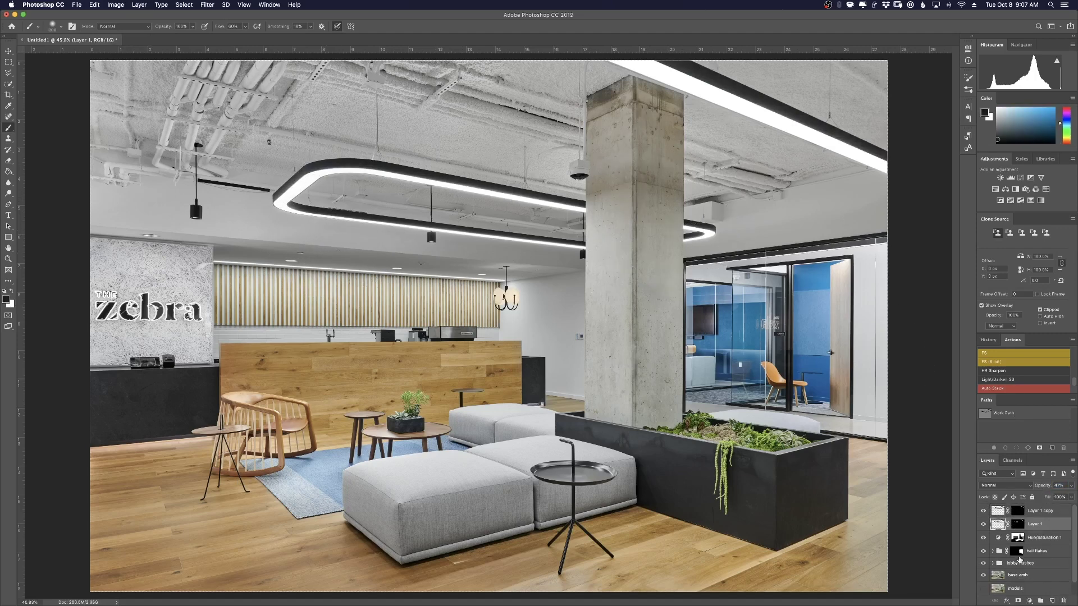
pyautogui.hotkey('ctrl', 'alt', 'shift', 'e')
pyautogui.scroll(5, 610, 113)
# Patch away the small switch on the glass wall and heal a dark floorboard mark
pyautogui.press('j')
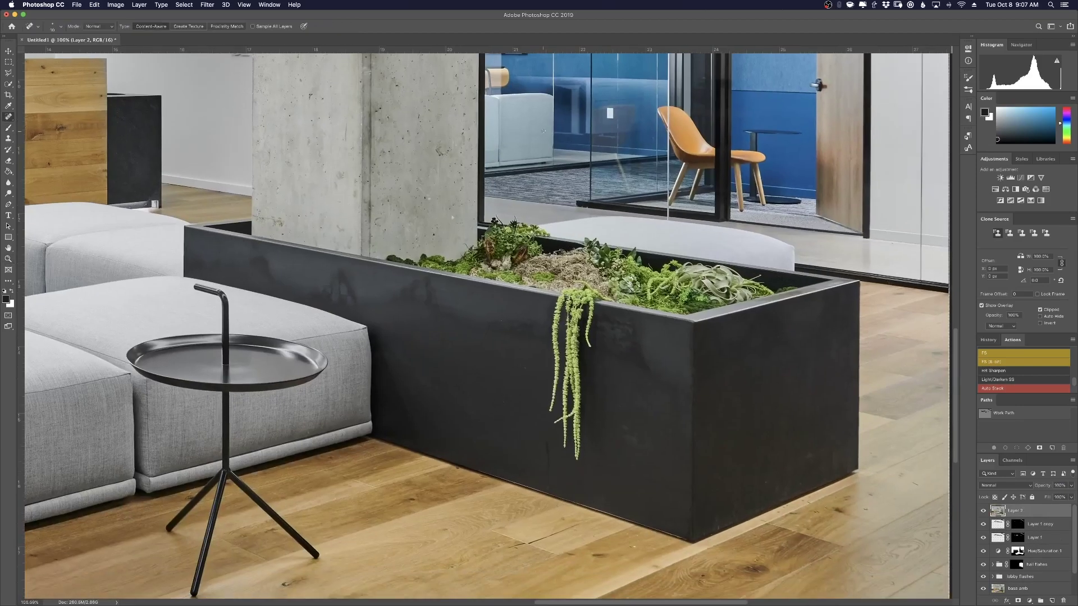
pyautogui.moveTo(619, 112); pyautogui.dragTo(655, 137)
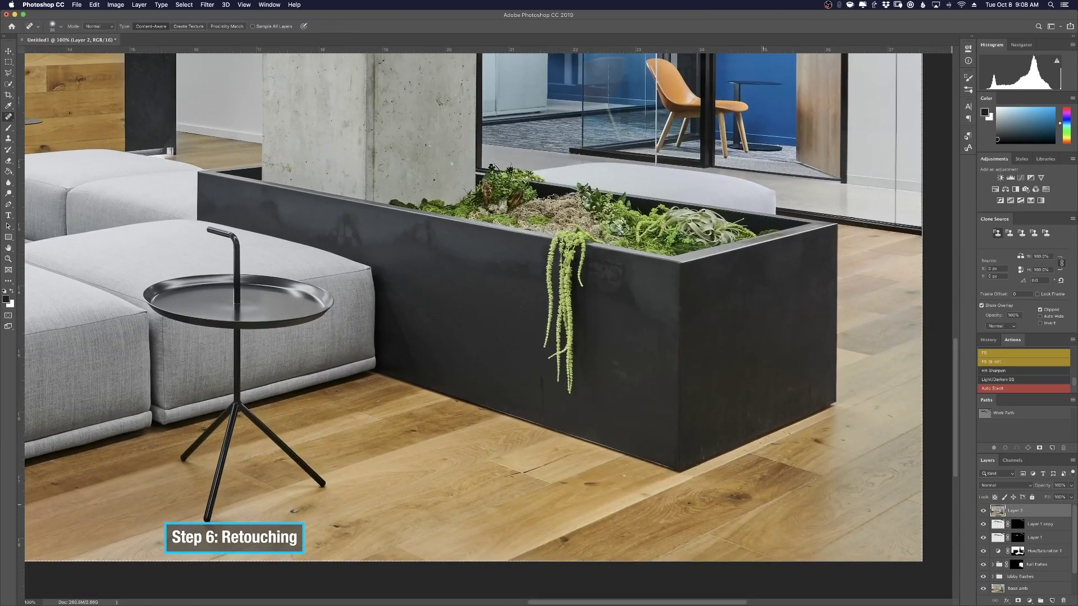
pyautogui.moveTo(628, 474); pyautogui.dragTo(642, 480)
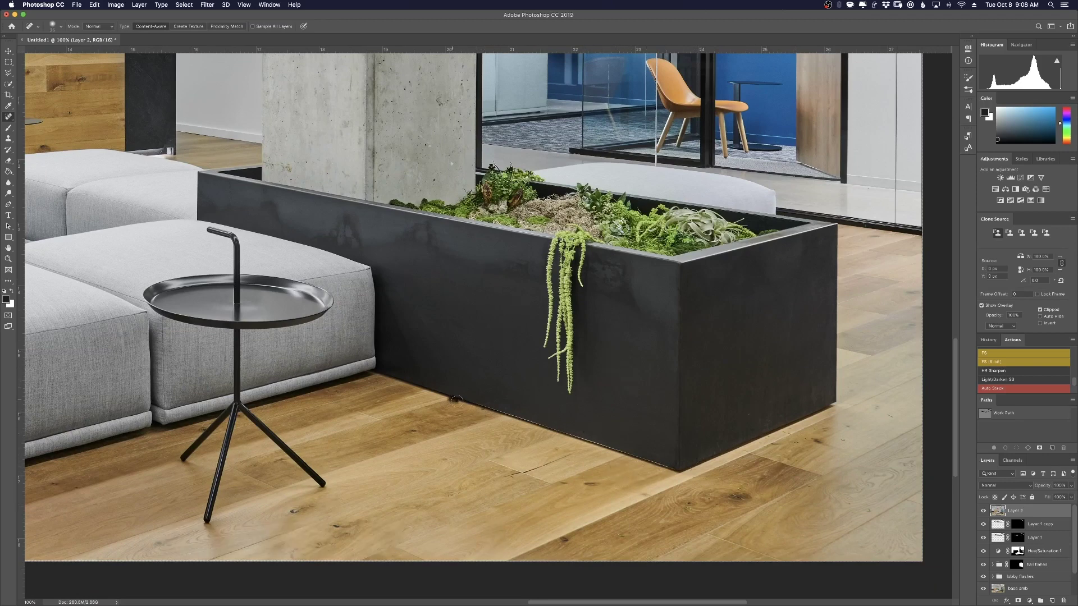
# Spot-heal the blemishes on the planter's front face and the dark floorboard knot
pyautogui.moveTo(656, 370); pyautogui.dragTo(611, 395)
pyautogui.moveTo(759, 386); pyautogui.dragTo(749, 422)
pyautogui.moveTo(797, 388); pyautogui.dragTo(783, 418)
pyautogui.click(736, 497)
pyautogui.hscroll(-10, 443, 379)
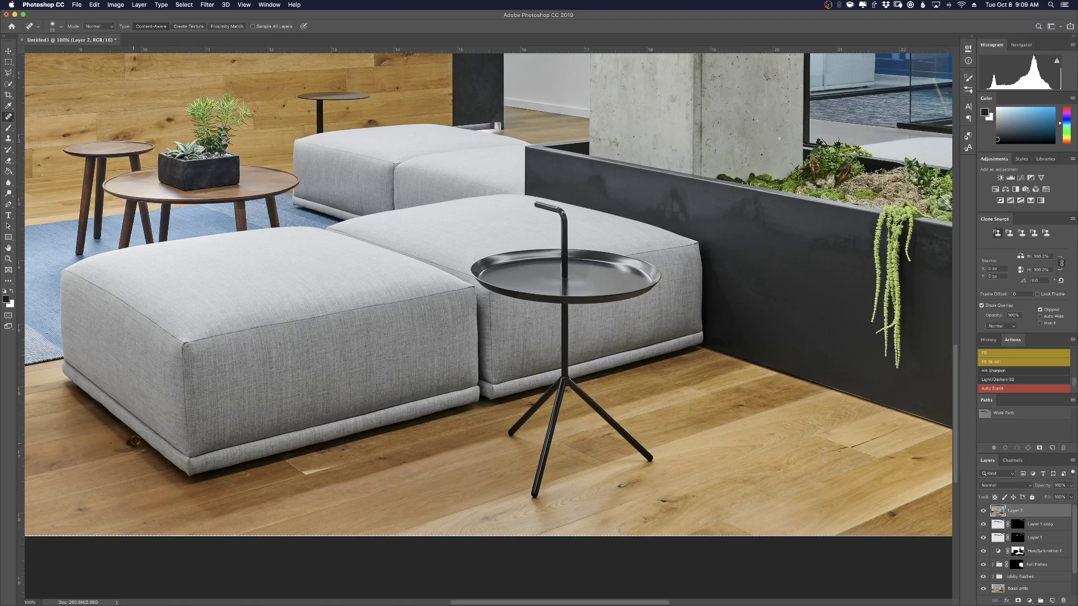
pyautogui.hscroll(-10, 488, 291)
pyautogui.hscroll(-5, 422, 330)
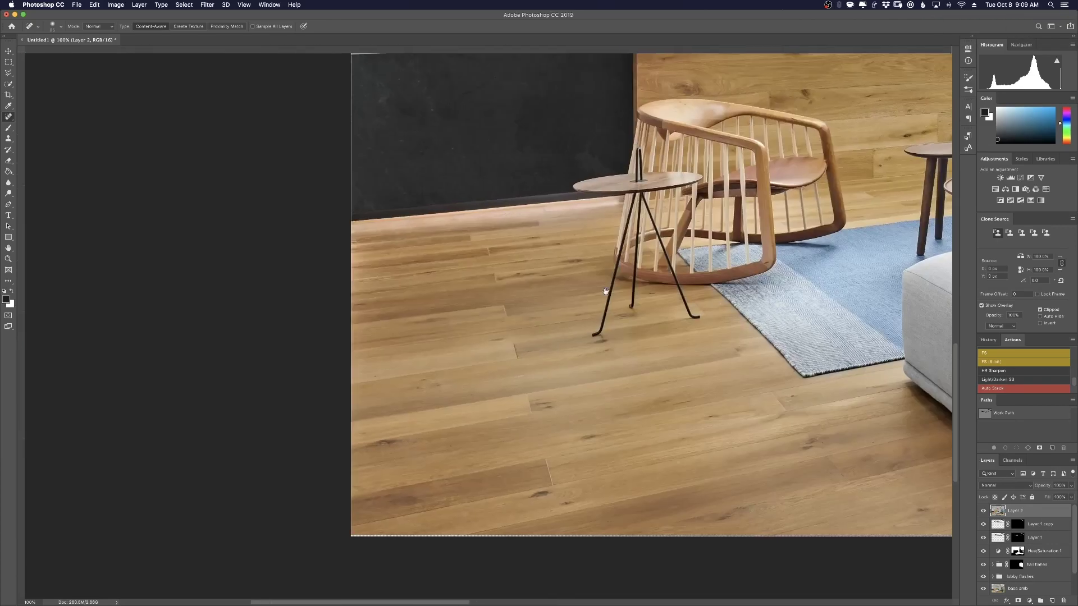
pyautogui.scroll(5, 422, 330)
# Clone-stamp wall texture over the tablet on the counter, raising flow to 70%
pyautogui.scroll(3, 422, 330)
pyautogui.hscroll(-2, 422, 330)
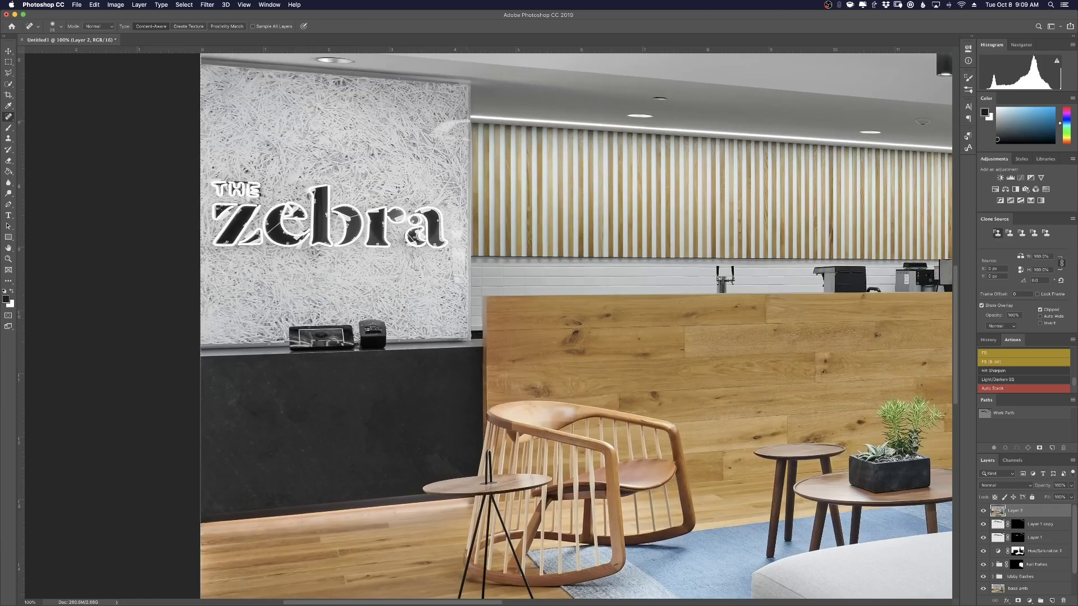
pyautogui.scroll(1, 424, 302)
pyautogui.press('s')
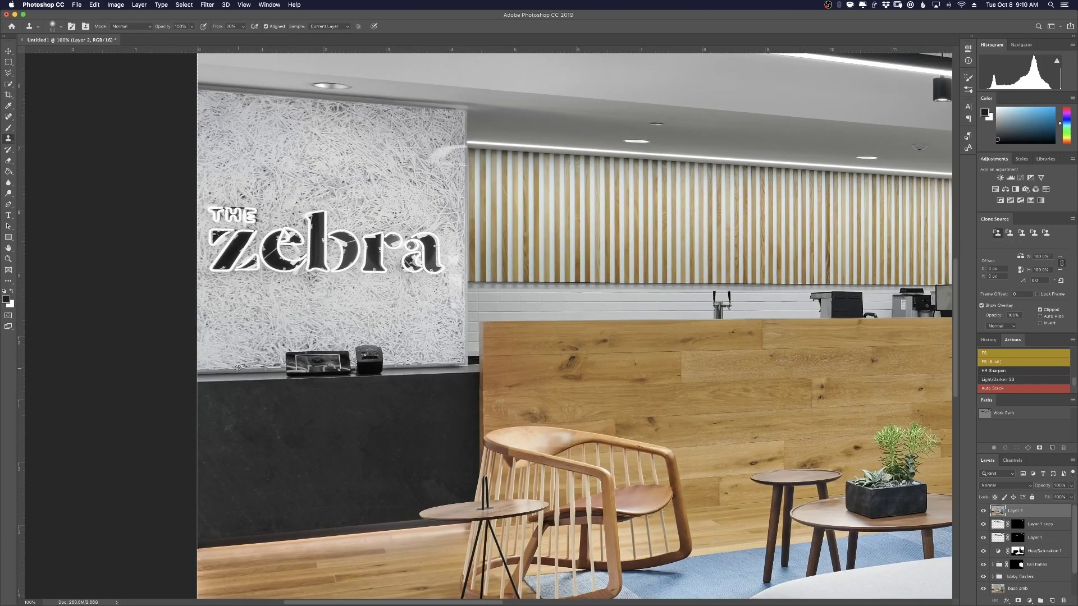
pyautogui.keyDown('alt'); pyautogui.click(238, 373); pyautogui.keyUp('alt')
pyautogui.moveTo(285, 377)
pyautogui.mouseDown()
pyautogui.moveTo(303, 353)
pyautogui.moveTo(318, 359)
pyautogui.mouseUp()
pyautogui.hotkey('shift', '7')
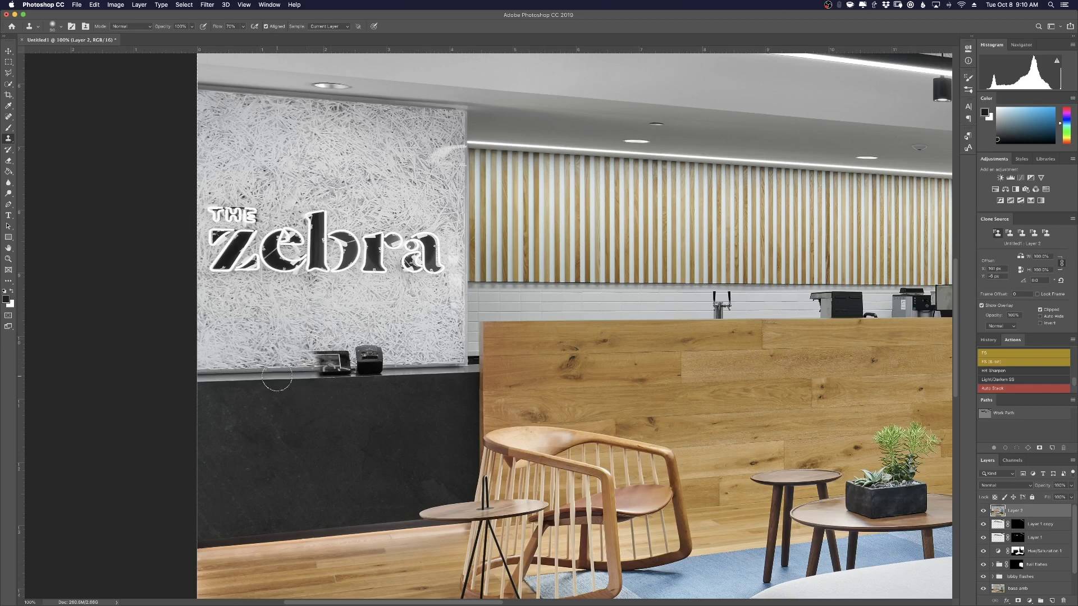
# Resample near the counter and clone over the card reader along the counter edge
pyautogui.keyDown('alt'); pyautogui.click(319, 381); pyautogui.keyUp('alt')
pyautogui.moveTo(381, 376); pyautogui.dragTo(306, 373)
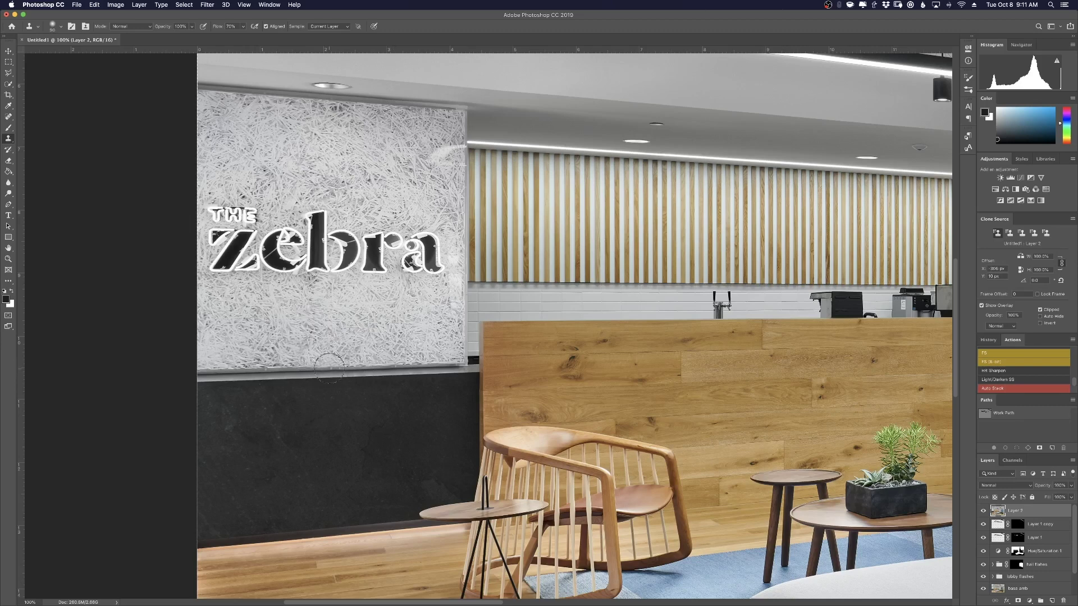
pyautogui.moveTo(308, 362); pyautogui.dragTo(356, 369)
pyautogui.scroll(5, 278, 362)
pyautogui.press('j')
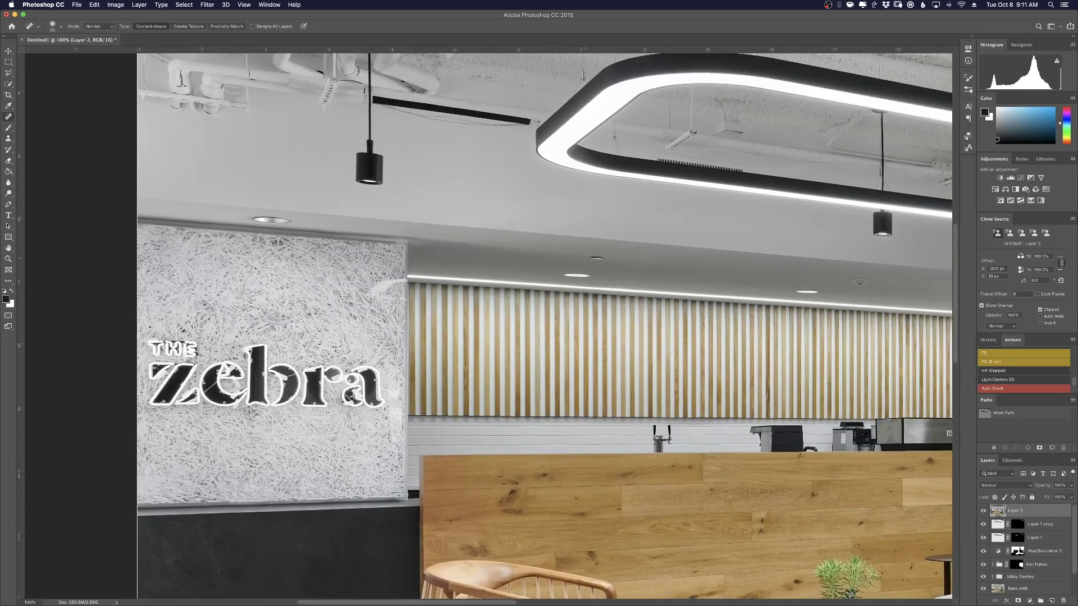
pyautogui.hscroll(8, 769, 242)
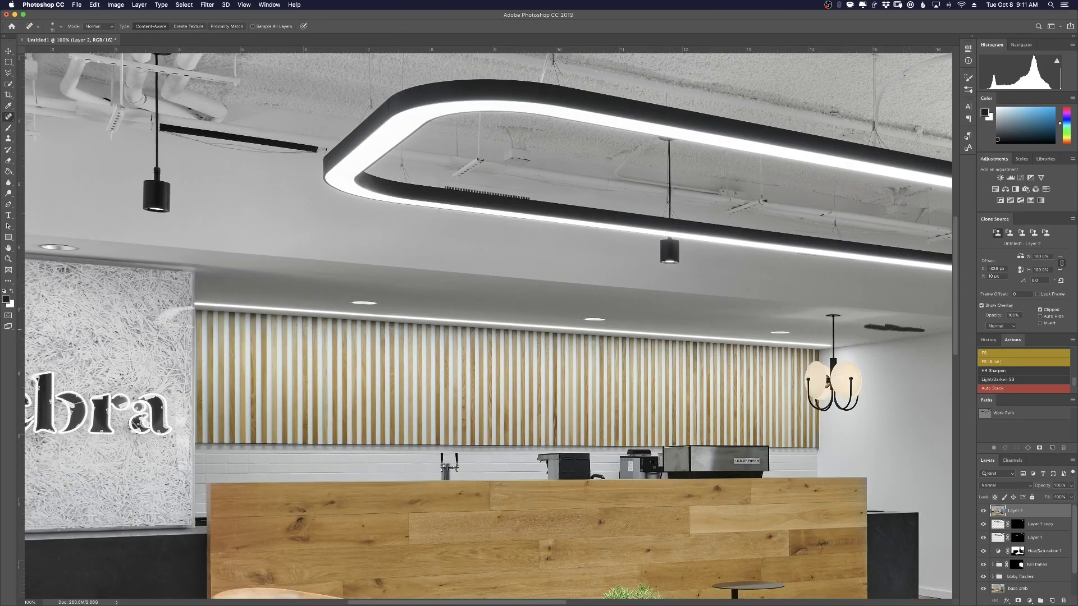
pyautogui.hscroll(3, 898, 329)
pyautogui.hotkey('shift', 'j')
pyautogui.hotkey('shift', 'j')
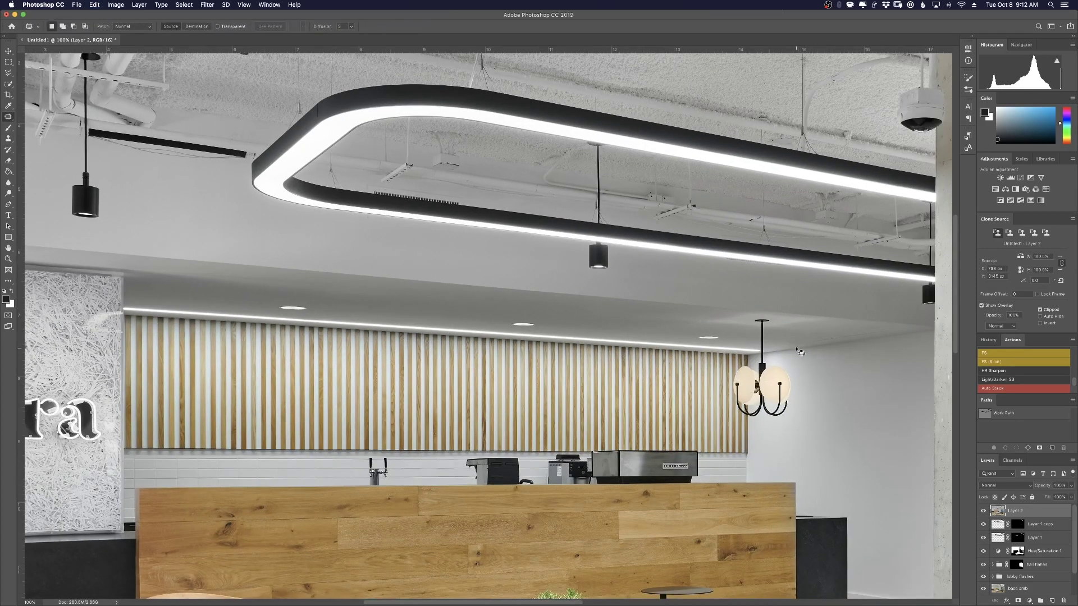
# Try a Patch near the pendant light, dismiss the no-pixels warnings, and deselect
pyautogui.moveTo(795, 337); pyautogui.dragTo(889, 331)
pyautogui.press('Return')
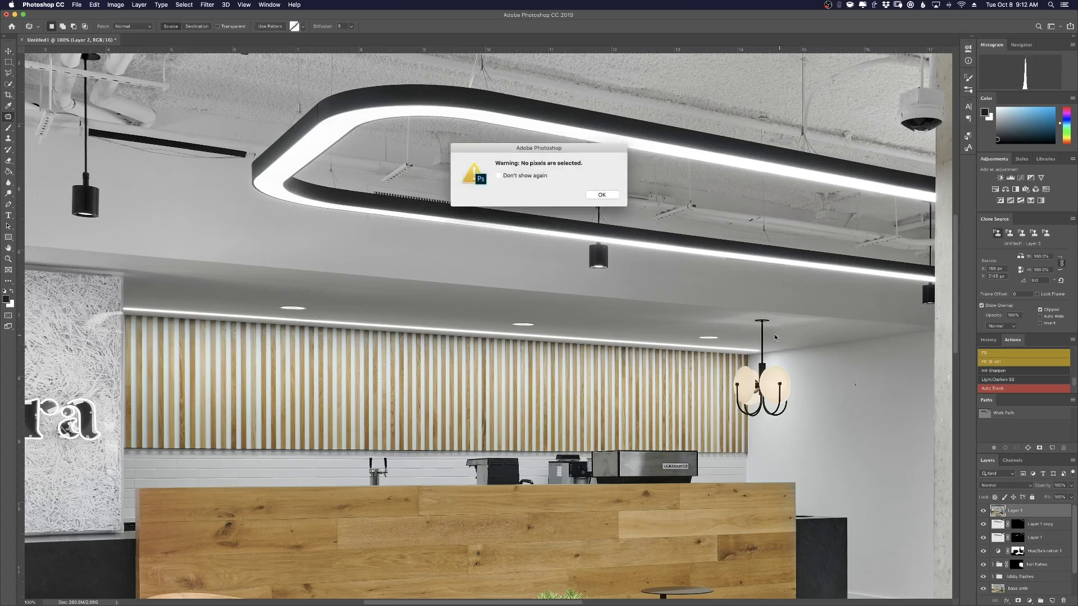
pyautogui.press('Return')
pyautogui.moveTo(766, 351); pyautogui.dragTo(804, 336)
pyautogui.hotkey('ctrl', 'd')
# Show rulers, zoom in on the glass office, and place the first Pen anchor on its frame
pyautogui.hscroll(5, 803, 337)
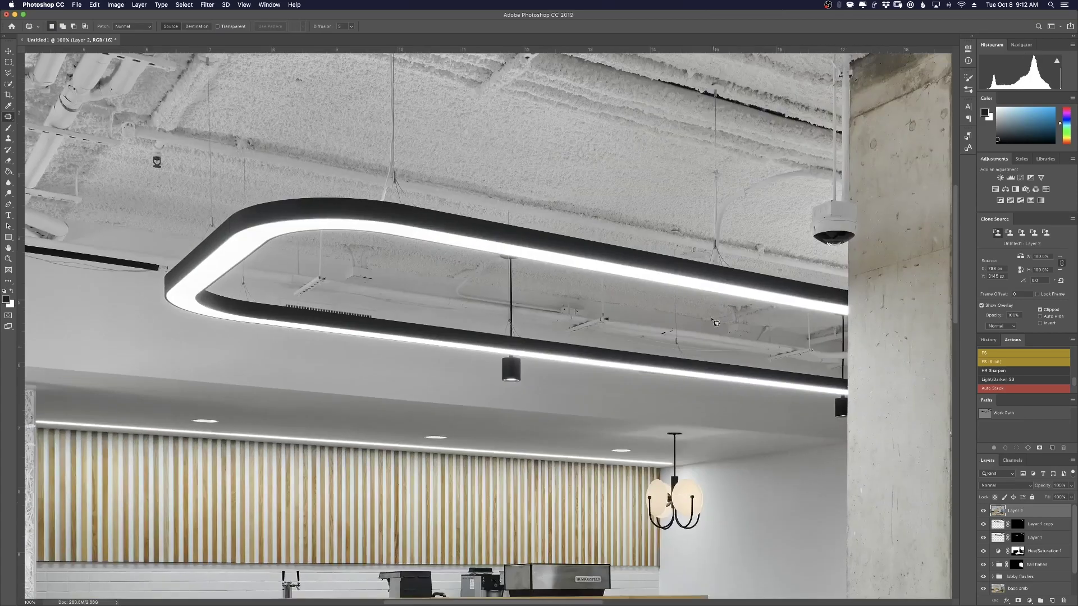
pyautogui.hscroll(5, 673, 337)
pyautogui.hscroll(5, 572, 338)
pyautogui.scroll(-3, 572, 338)
pyautogui.hotkey('ctrl', 'r')
pyautogui.press('s')
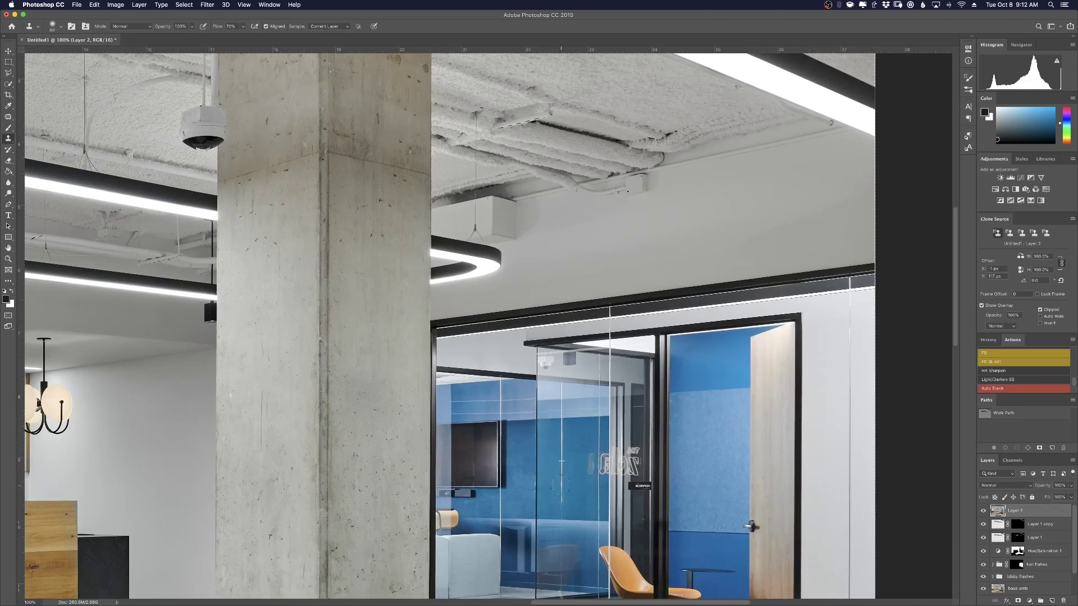
pyautogui.press('z')
pyautogui.moveTo(586, 358); pyautogui.dragTo(606, 357)
pyautogui.press('p')
pyautogui.click(612, 344)
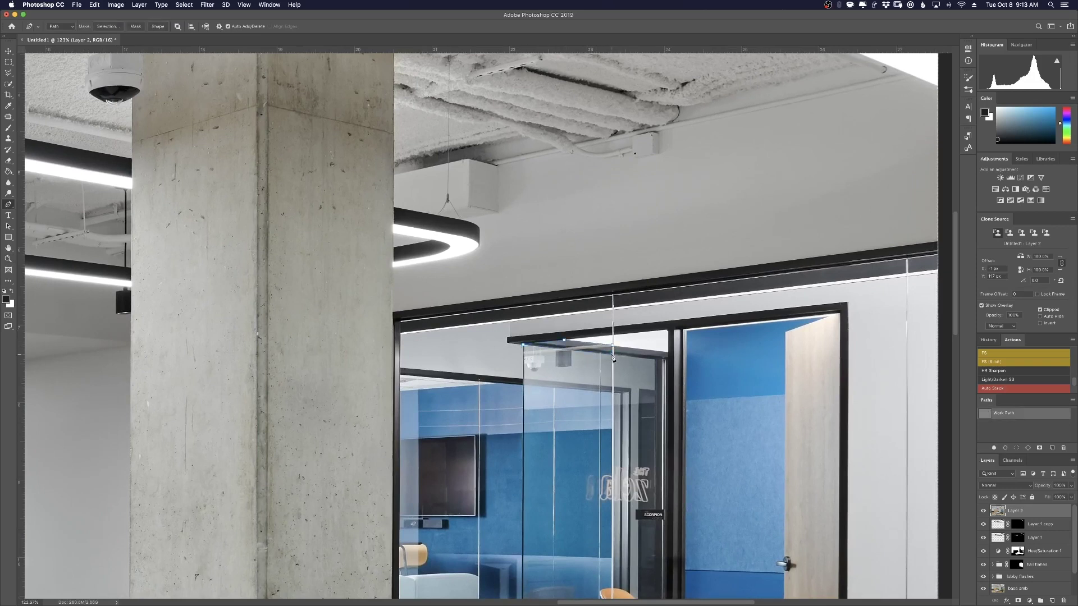
# Turn the Pen path into a selection and clone over the ceiling strip
pyautogui.hotkey('ctrl', 'Return')
pyautogui.press('s')
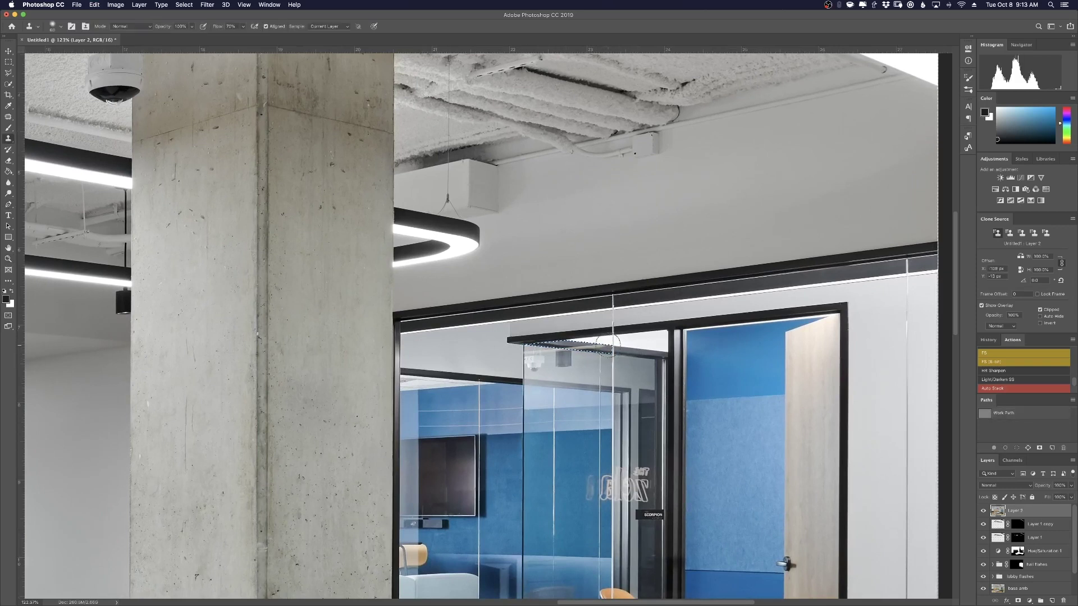
pyautogui.moveTo(570, 343); pyautogui.dragTo(609, 344)
pyautogui.hotkey('ctrl', 'd')
# Outline the ceiling camera with a four-sided Pen path and clone it away
pyautogui.press('p')
pyautogui.click(612, 354)
pyautogui.click(612, 386)
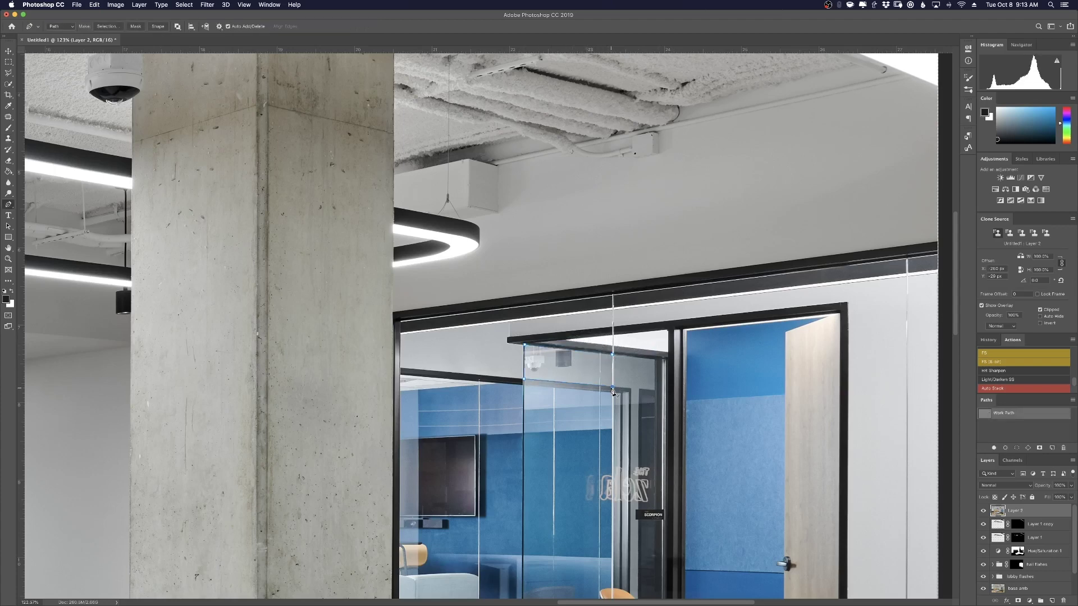
pyautogui.click(524, 380)
pyautogui.hotkey('ctrl', 'Return')
pyautogui.press('s')
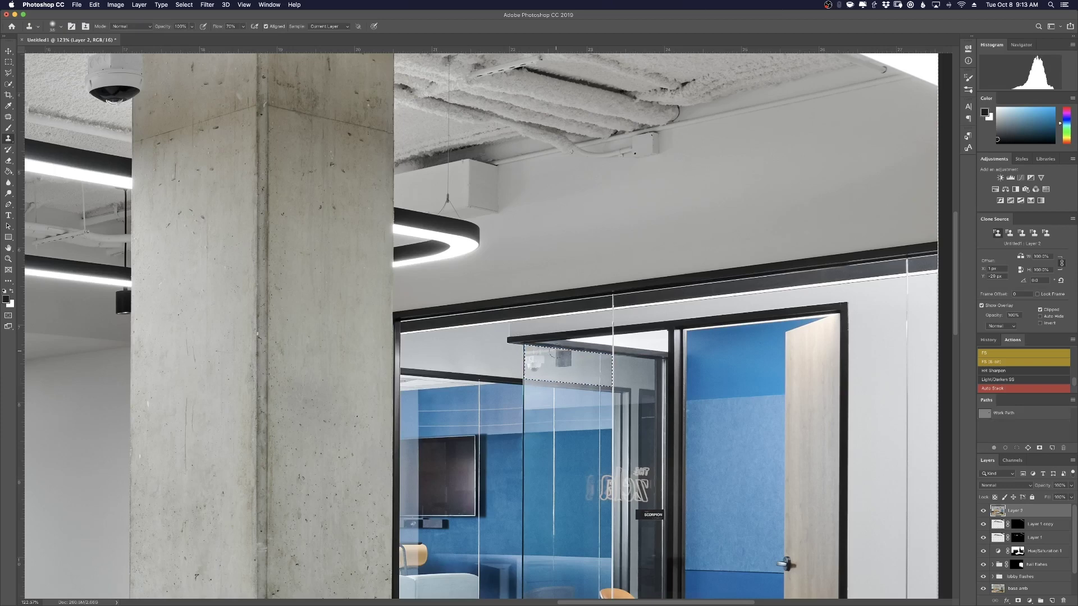
pyautogui.moveTo(548, 374); pyautogui.dragTo(535, 370)
pyautogui.keyDown('alt'); pyautogui.click(535, 370); pyautogui.keyUp('alt')
pyautogui.press('j')
pyautogui.hotkey('ctrl', 'd')
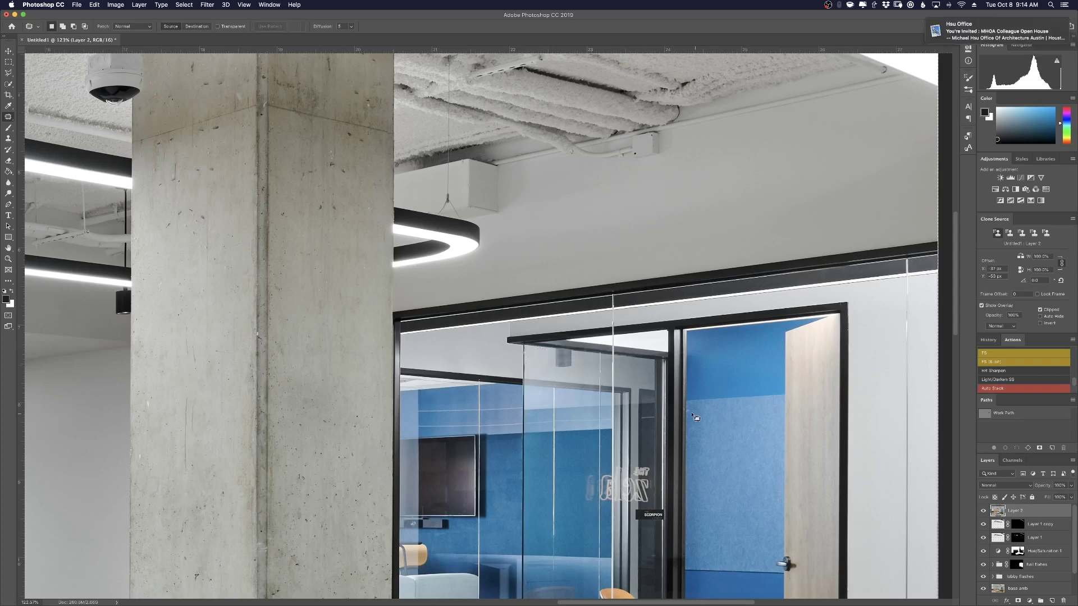
# Group the model layers into a new 'models' group with Cmd+G
pyautogui.press('s')
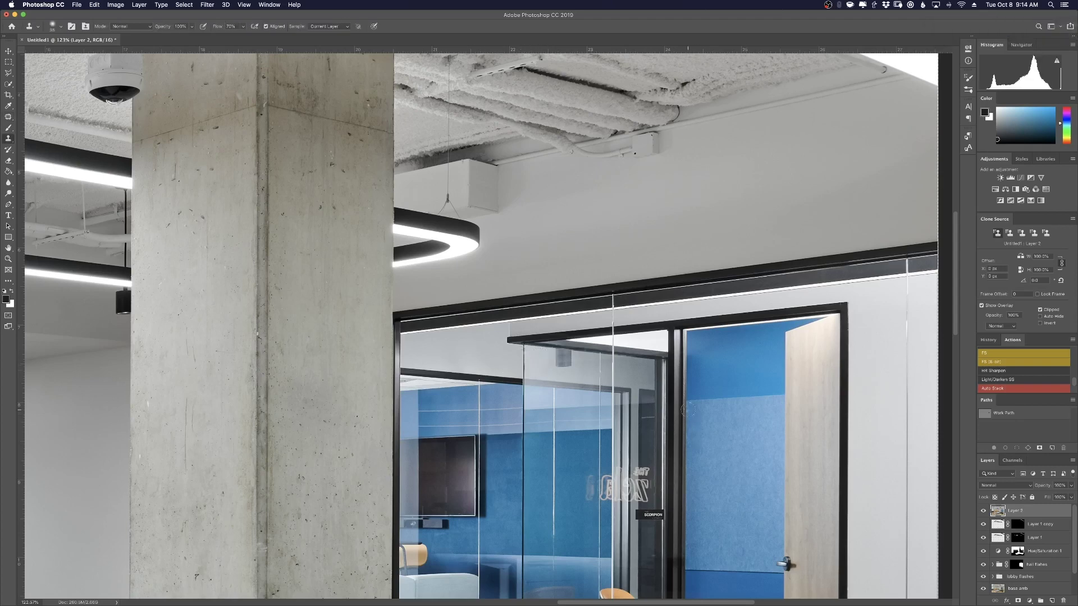
pyautogui.scroll(-3, 685, 418)
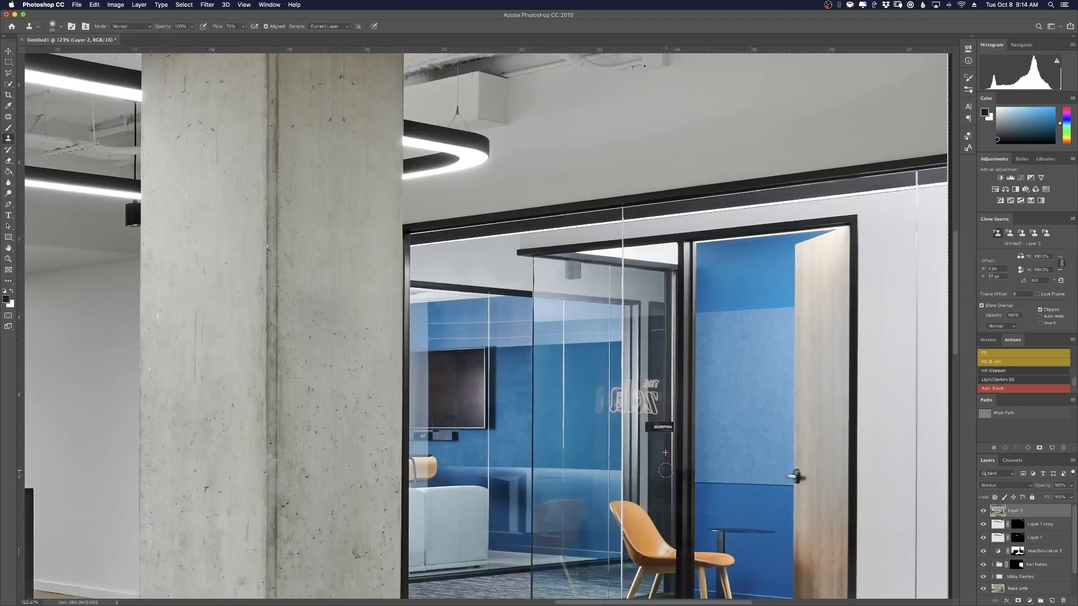
pyautogui.keyDown('alt'); pyautogui.scroll(-5, 665, 452); pyautogui.keyUp('alt')
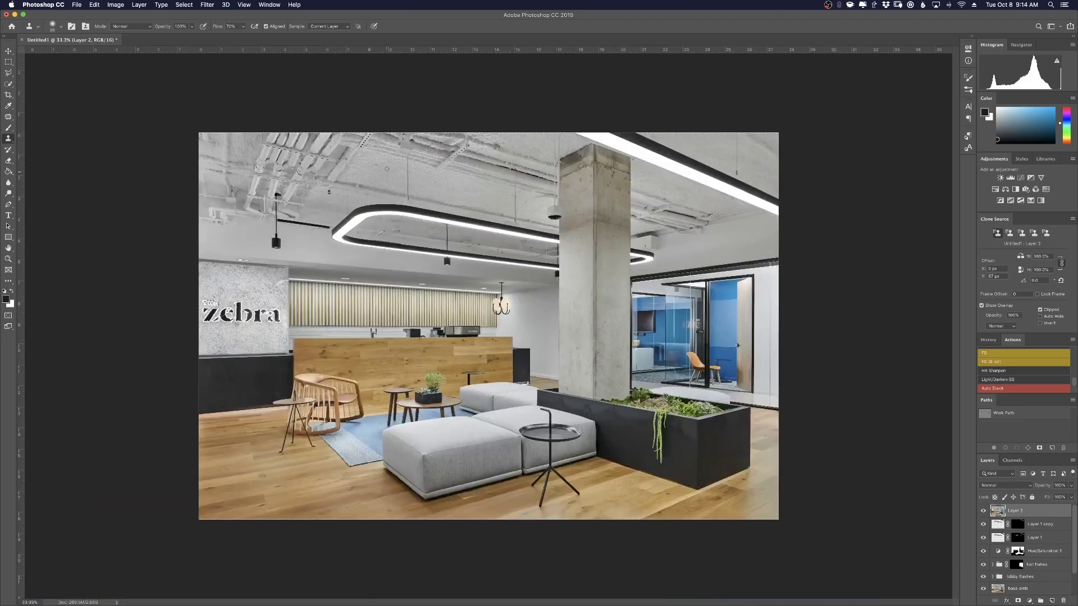
pyautogui.press('j')
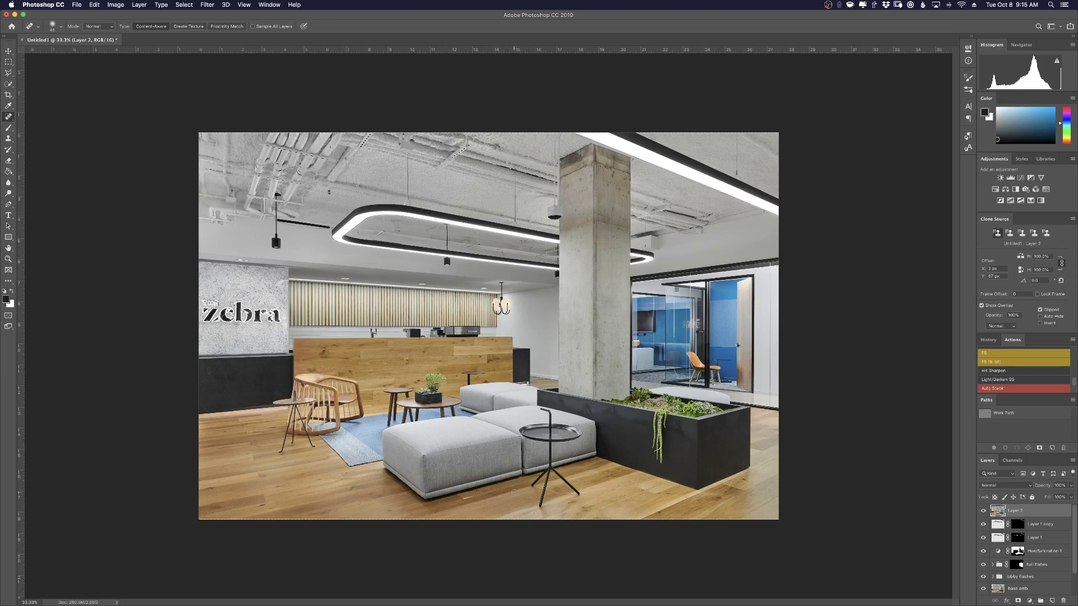
pyautogui.hotkey('ctrl', 'g')
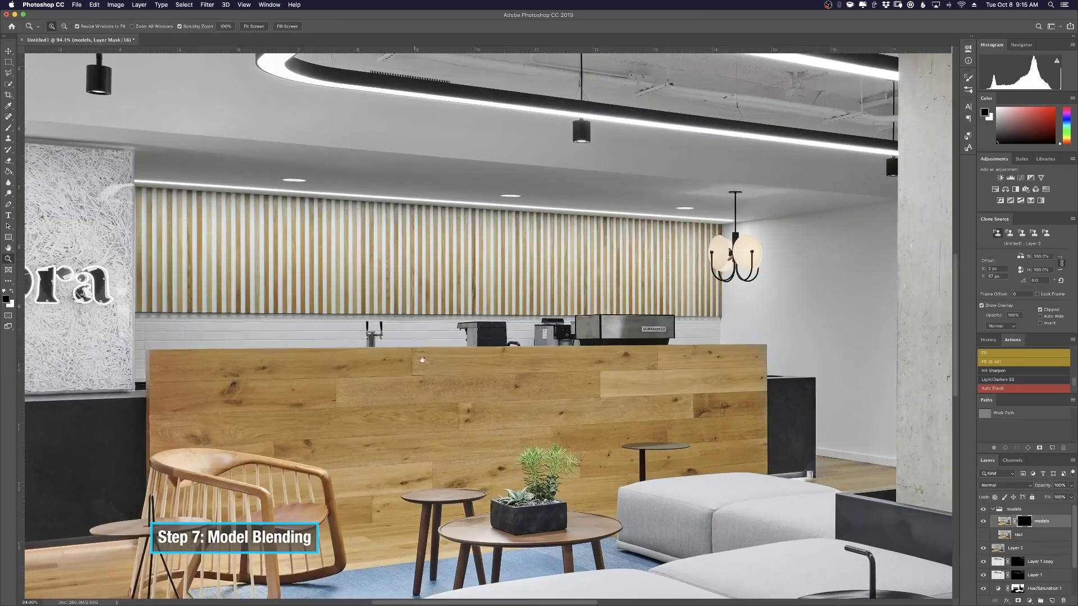
# Paint the blonde woman back in on her mask with a white brush at 70% flow
pyautogui.press('b')
pyautogui.press('x')
pyautogui.press('[')
pyautogui.press('[')
pyautogui.press('[')
pyautogui.moveTo(425, 300)
pyautogui.mouseDown()
pyautogui.moveTo(360, 312)
pyautogui.moveTo(445, 312)
pyautogui.moveTo(569, 252)
pyautogui.moveTo(564, 263)
pyautogui.mouseUp()
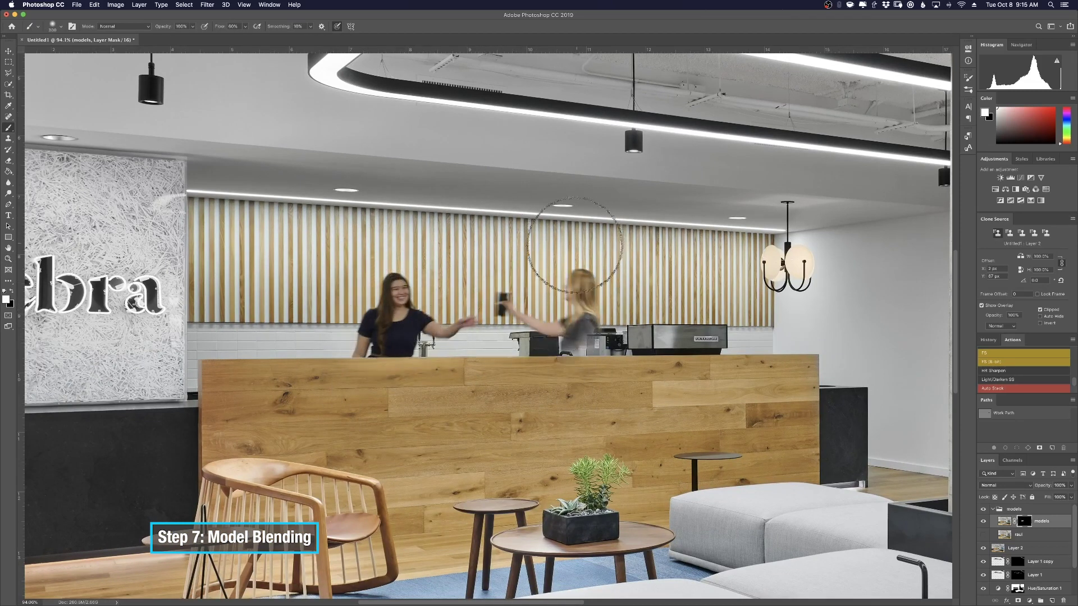
pyautogui.press('[')
pyautogui.hotkey('shift', '7')
pyautogui.moveTo(553, 328)
pyautogui.mouseDown()
pyautogui.moveTo(569, 337)
pyautogui.moveTo(578, 460)
pyautogui.mouseUp()
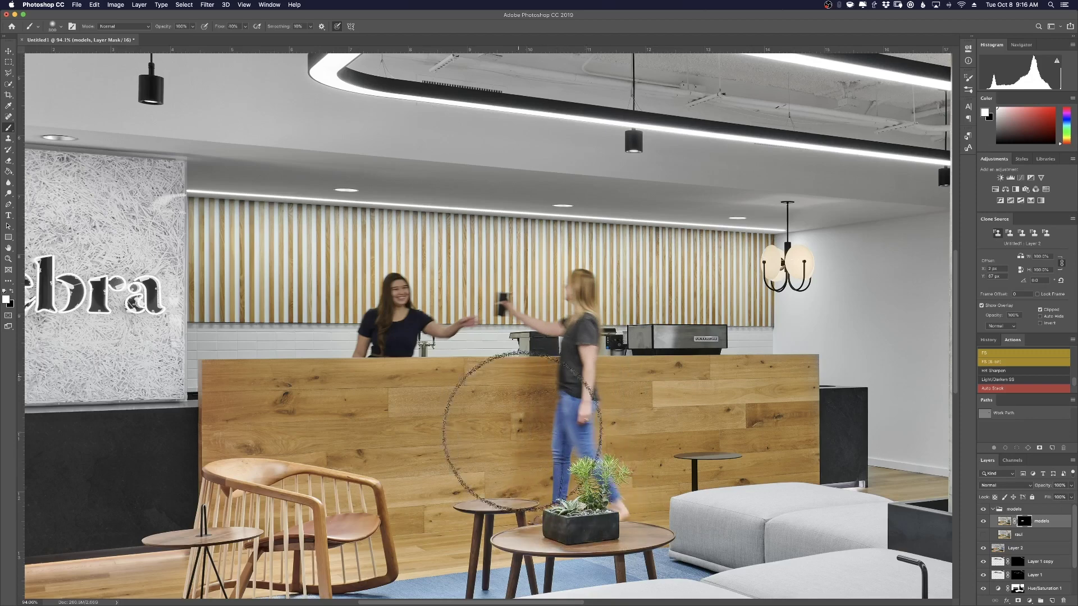
pyautogui.press(']')
pyautogui.press(']')
pyautogui.press(']')
pyautogui.press(']')
pyautogui.hotkey('shift', '3')
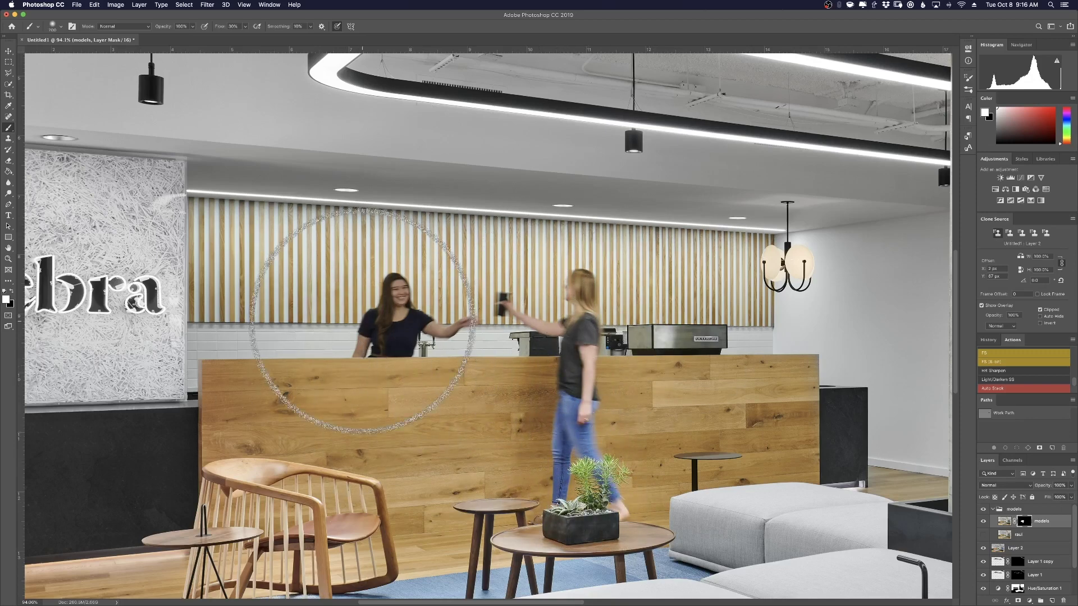
pyautogui.press('[')
pyautogui.press('[')
pyautogui.press('[')
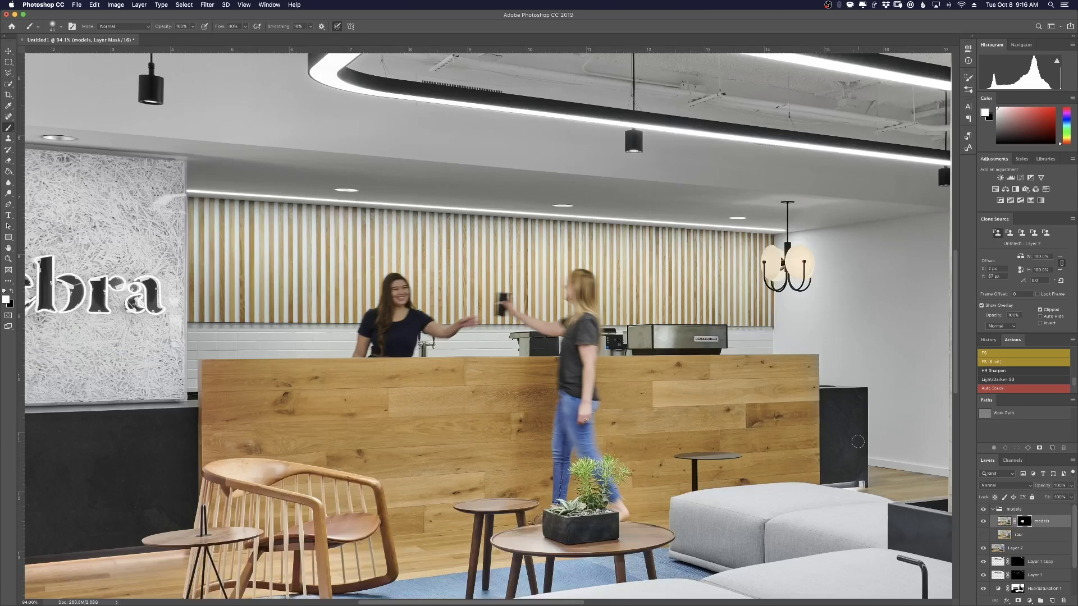
# Give the raul layer a black mask and paint the man's head in behind the counter
pyautogui.click(1038, 534)
pyautogui.keyDown('alt'); pyautogui.click(1017, 601); pyautogui.keyUp('alt')
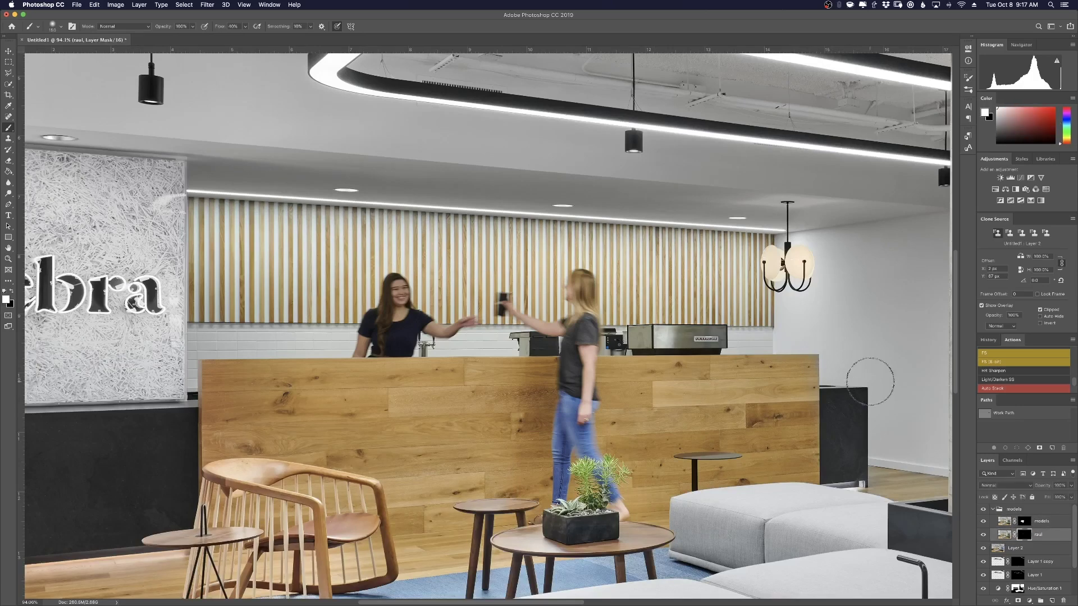
pyautogui.moveTo(870, 382)
pyautogui.mouseDown()
pyautogui.moveTo(541, 342)
pyautogui.moveTo(530, 376)
pyautogui.moveTo(494, 348)
pyautogui.moveTo(555, 348)
pyautogui.mouseUp()
# Lasso the counter's upper-right corner and clone-stamp it clean on Layer 2
pyautogui.press('z')
pyautogui.click(983, 534)
pyautogui.press('l')
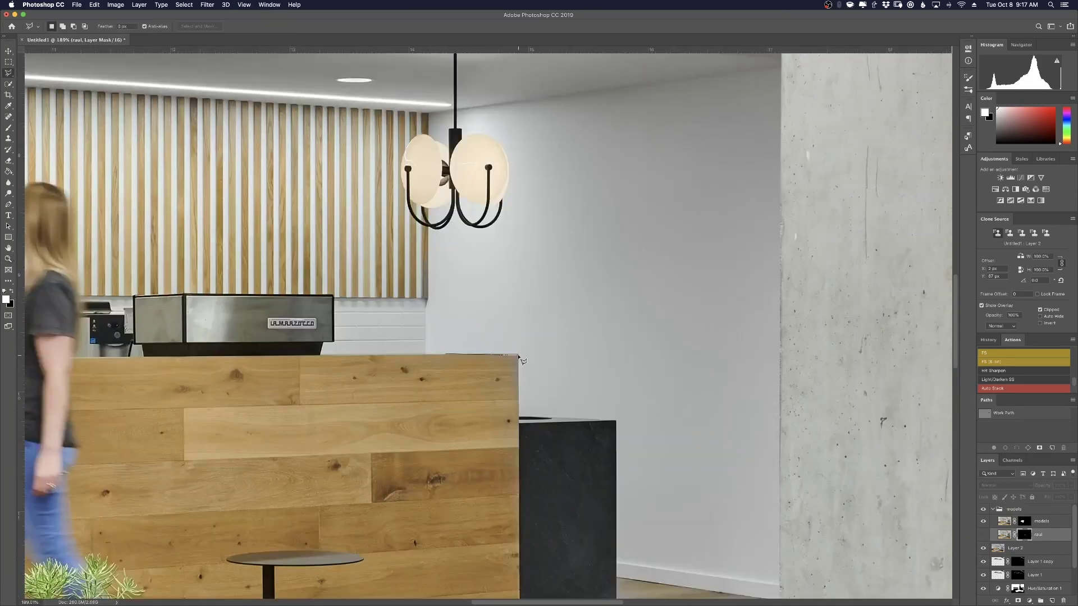
pyautogui.moveTo(522, 465); pyautogui.dragTo(518, 354)
pyautogui.press('s')
pyautogui.hotkey('alt', '[')
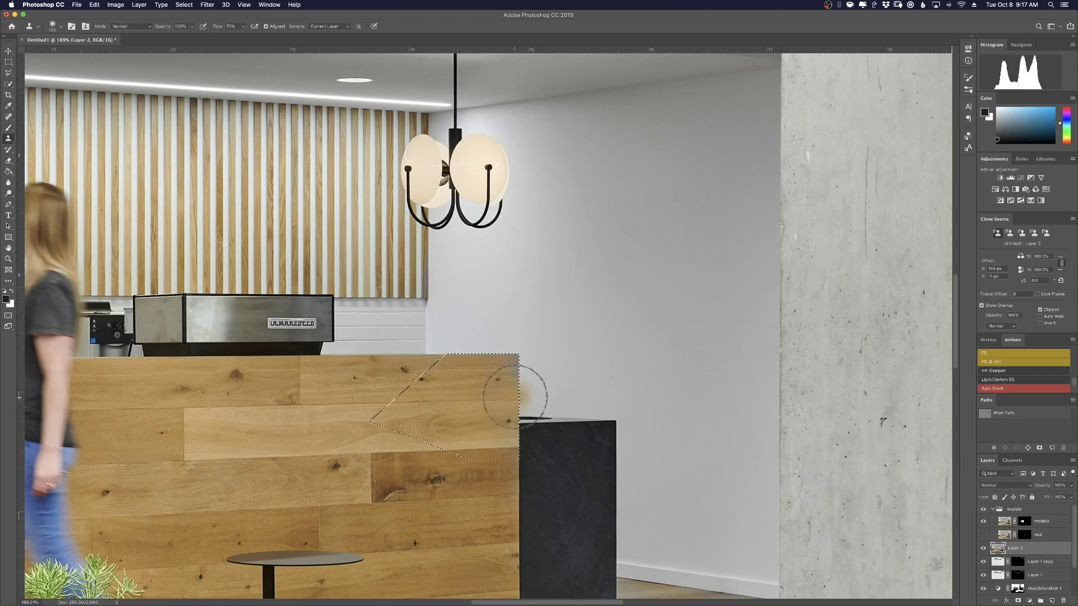
# Collapse the models group and Stamp Visible into a new top Layer 3
pyautogui.hotkey('ctrl', '0')
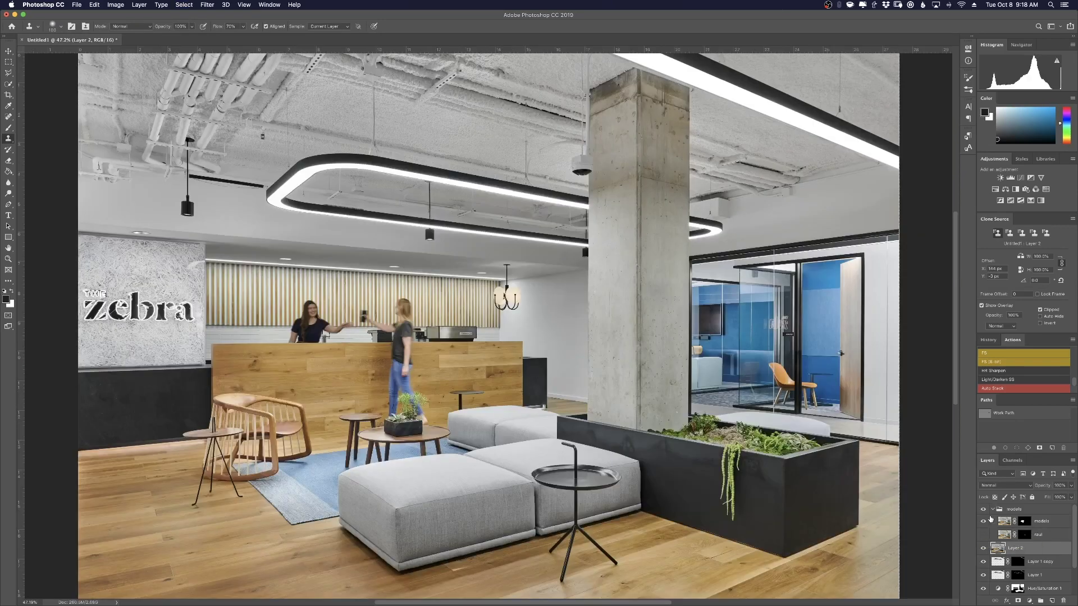
pyautogui.click(992, 509)
pyautogui.hotkey('ctrl', 'alt', 'shift', 'e')
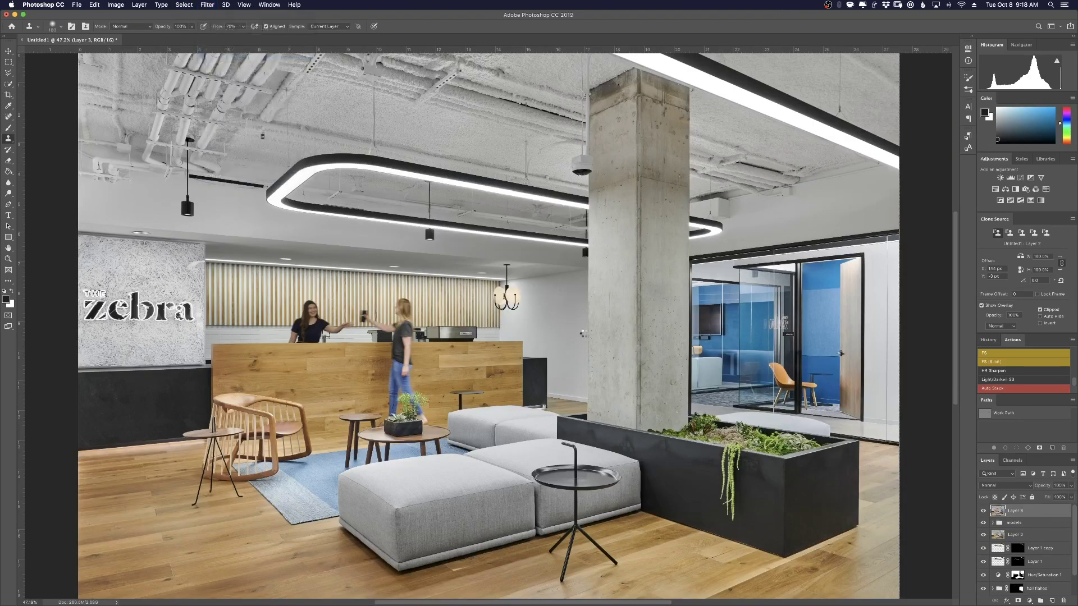
# Apply Camera Raw Guided Upright with vertical guides on the logo wall and glass room edges
pyautogui.hotkey('ctrl', 'shift', 'a')
pyautogui.hotkey('shift', 't')
pyautogui.moveTo(208, 224); pyautogui.dragTo(208, 340)
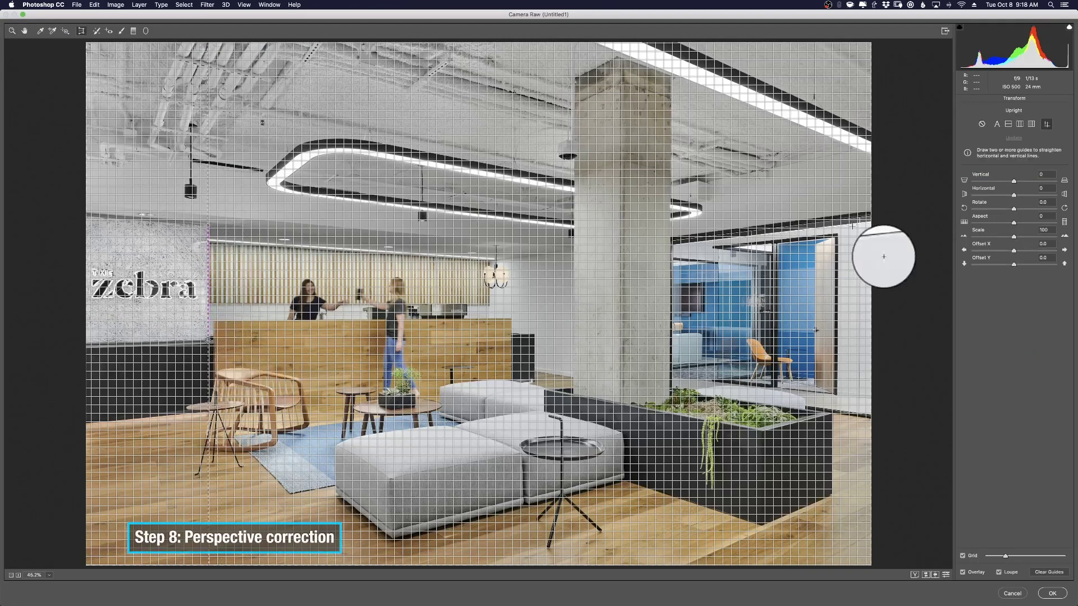
pyautogui.moveTo(836, 241); pyautogui.dragTo(835, 390)
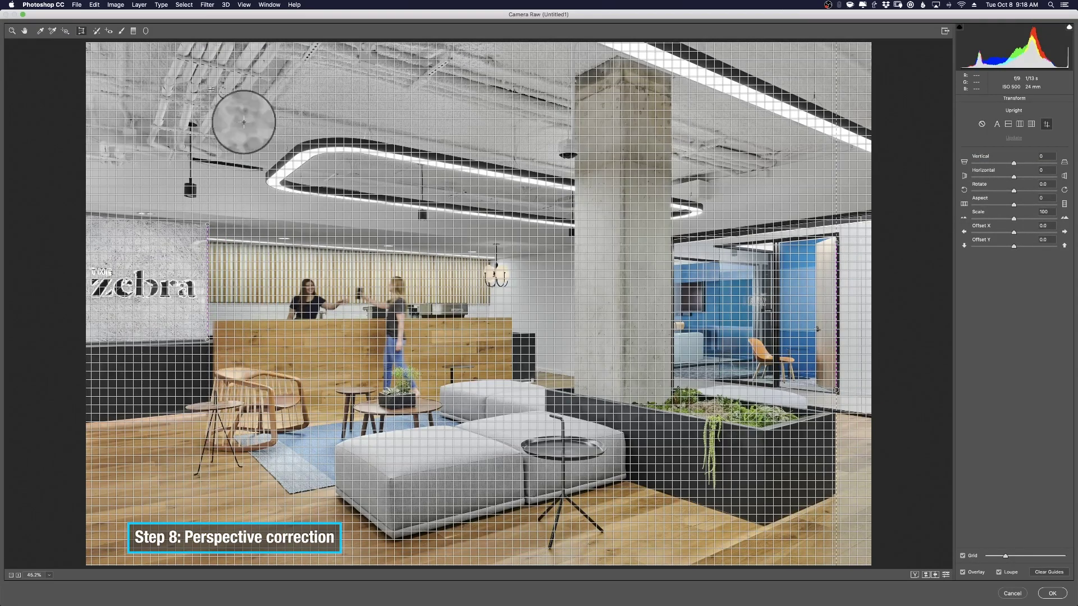
pyautogui.press('h')
pyautogui.click(1007, 99)
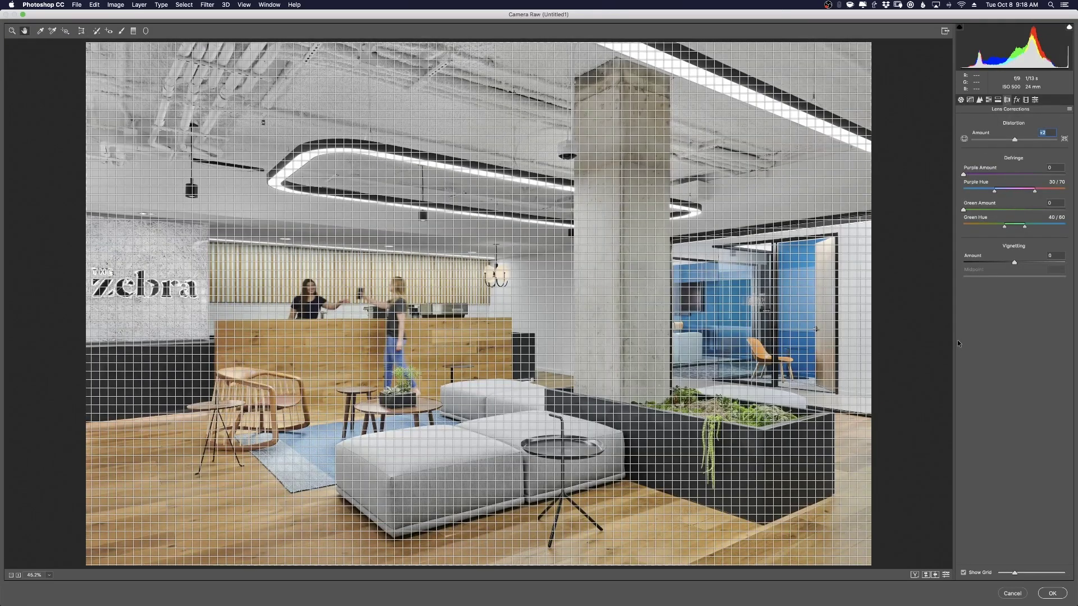
pyautogui.press('Return')
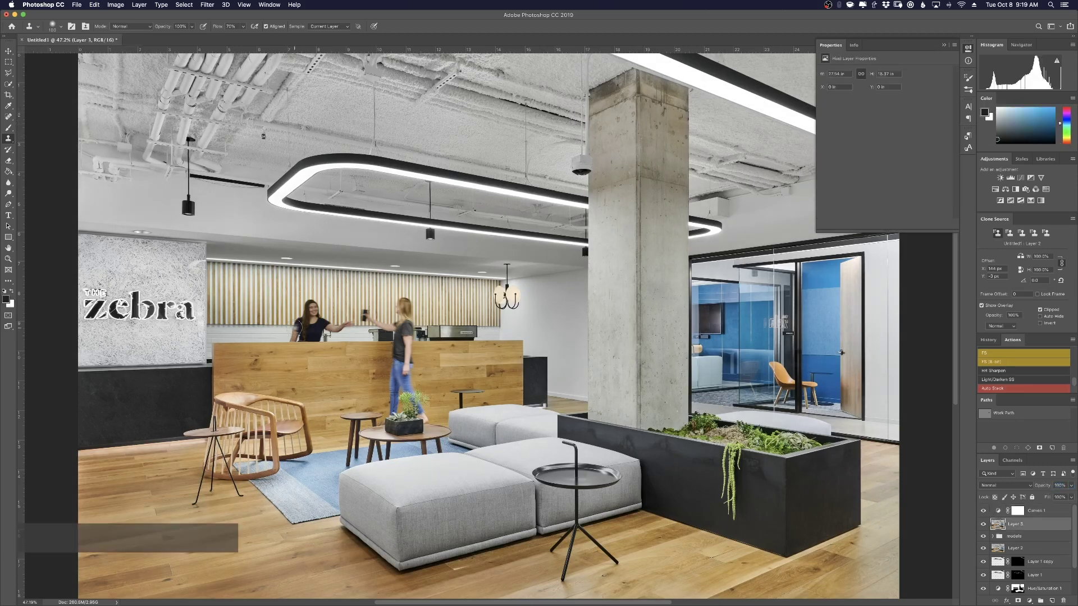
# Duplicate the Blue channel in the Channels panel
pyautogui.click(1012, 460)
pyautogui.click(1027, 510)
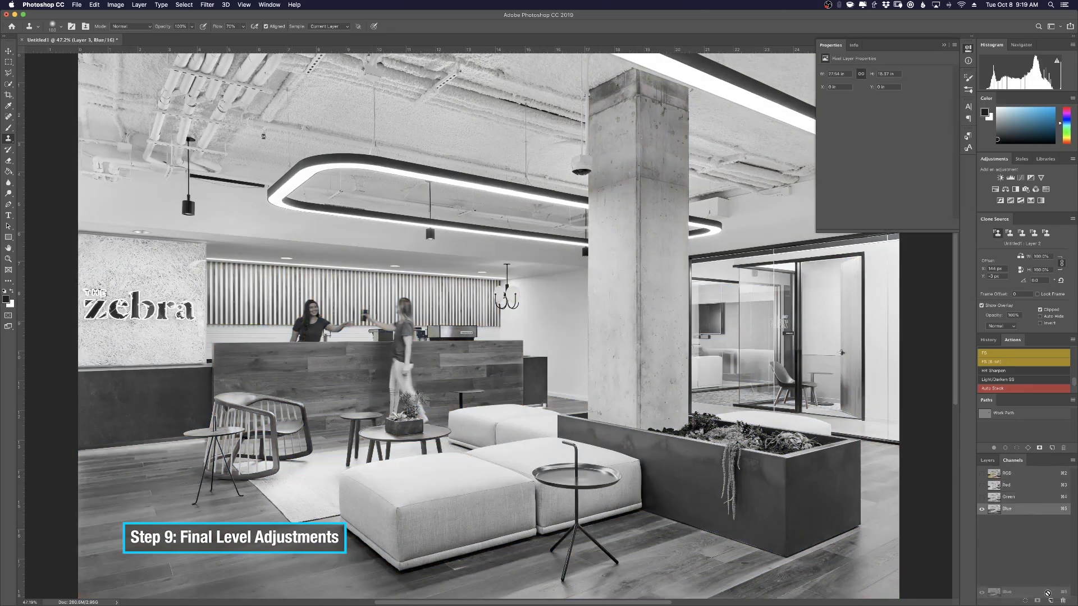
pyautogui.moveTo(1048, 593); pyautogui.dragTo(1047, 593)
# Steepen the Blue copy's curve for high contrast, load it as a selection, and return to RGB
pyautogui.press('super+m')
pyautogui.moveTo(373, 413); pyautogui.dragTo(402, 360)
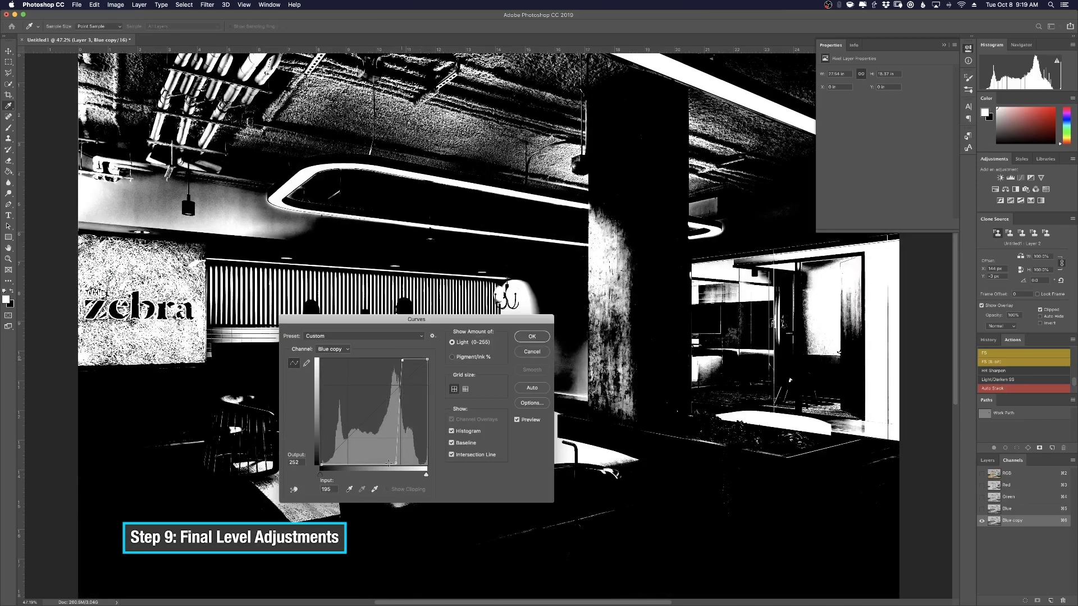
pyautogui.moveTo(388, 463); pyautogui.dragTo(377, 465)
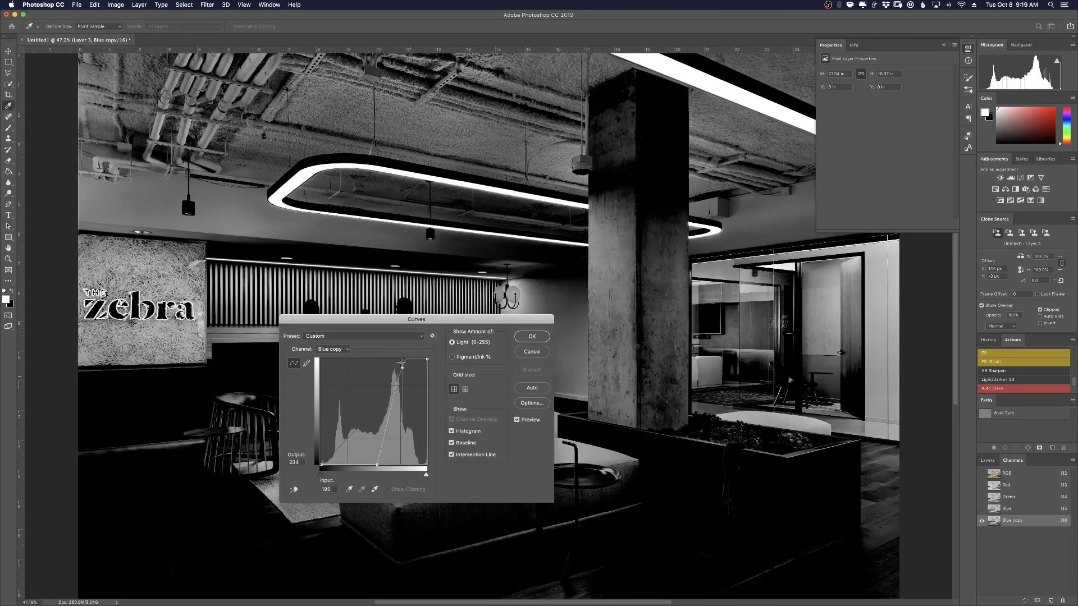
pyautogui.moveTo(401, 360); pyautogui.dragTo(394, 360)
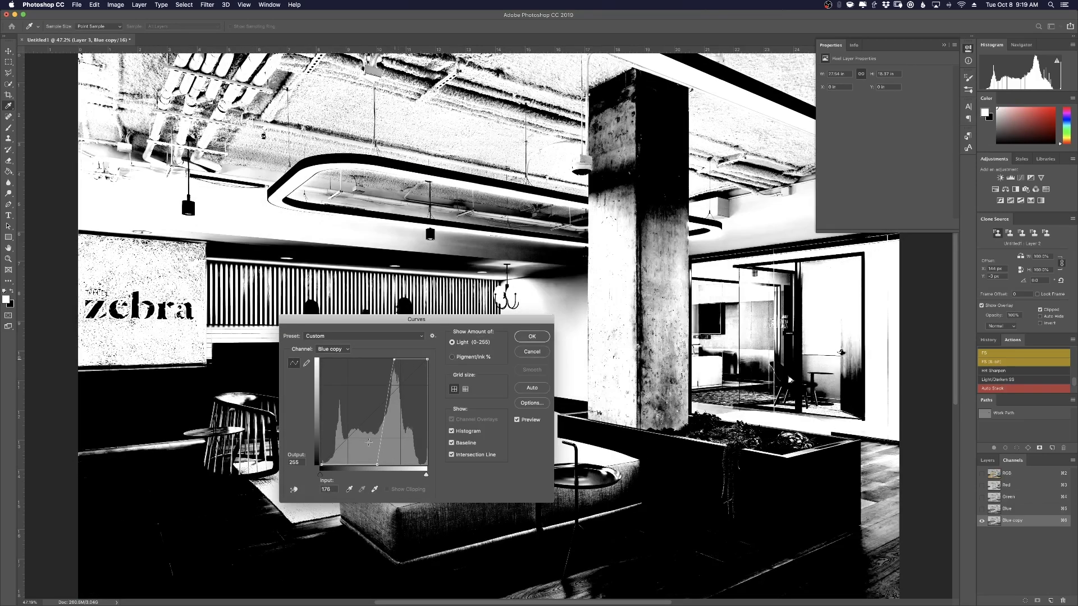
pyautogui.moveTo(377, 465)
pyautogui.mouseDown()
pyautogui.moveTo(371, 475)
pyautogui.moveTo(364, 464)
pyautogui.moveTo(373, 454)
pyautogui.mouseUp()
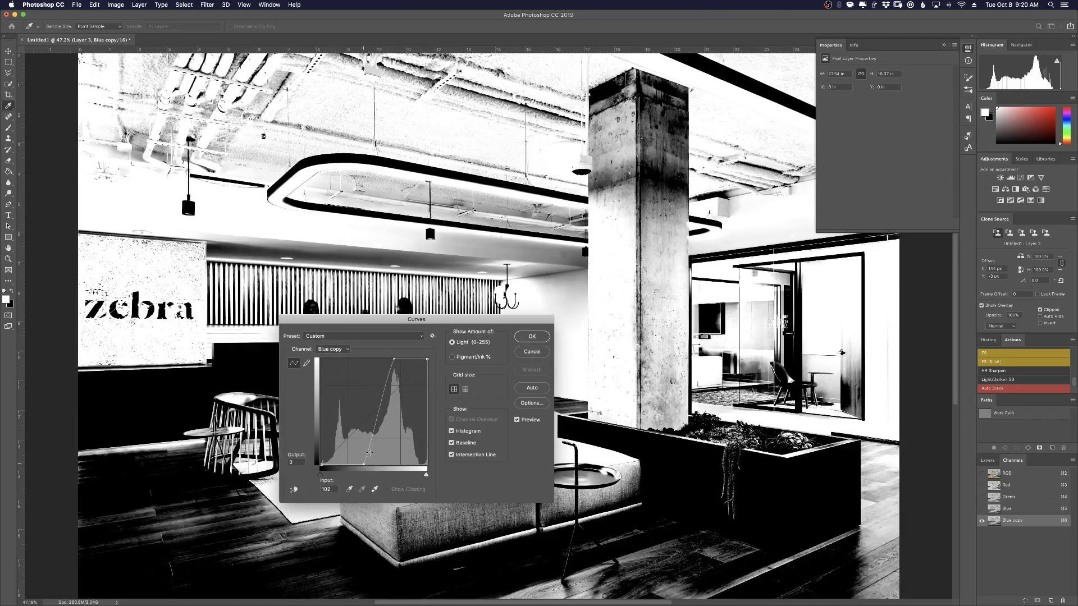
pyautogui.moveTo(381, 393); pyautogui.dragTo(388, 370)
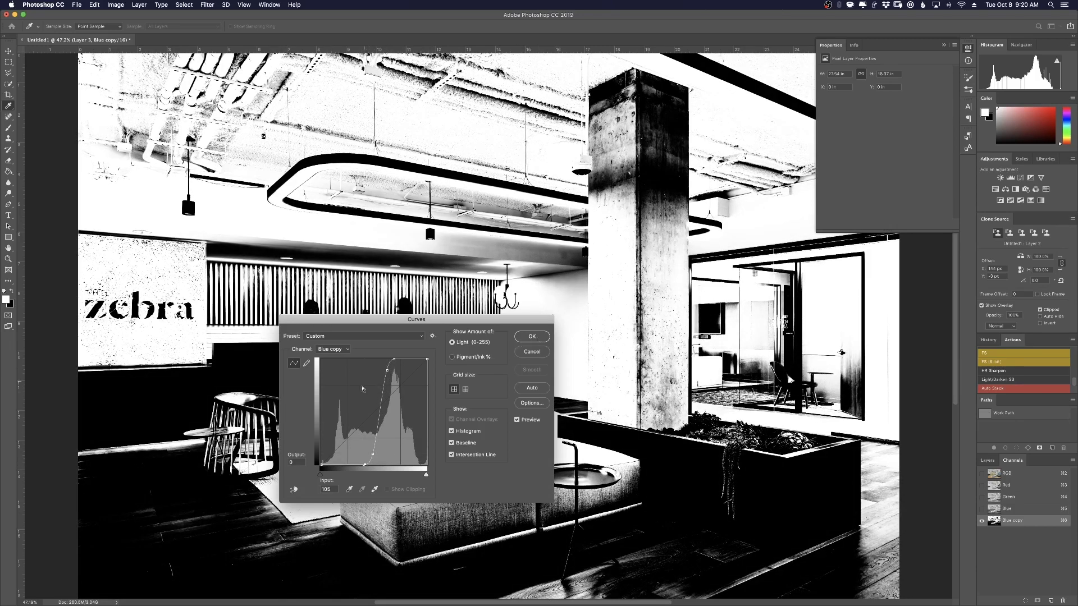
pyautogui.moveTo(365, 465); pyautogui.dragTo(365, 455)
pyautogui.moveTo(387, 370)
pyautogui.mouseDown()
pyautogui.moveTo(389, 358)
pyautogui.moveTo(378, 372)
pyautogui.mouseUp()
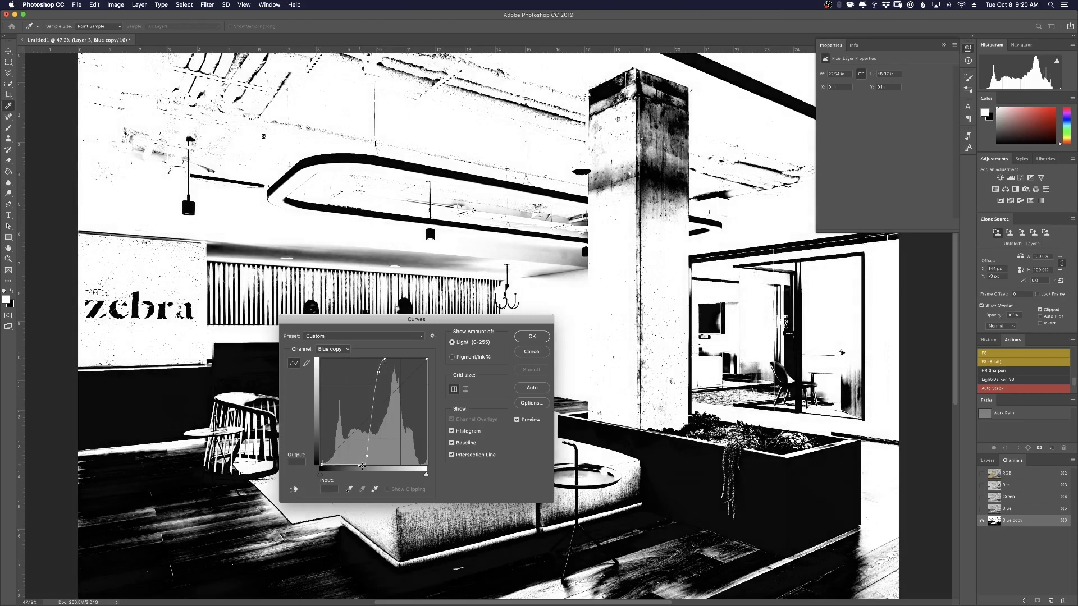
pyautogui.press('Return')
pyautogui.keyDown('ctrl'); pyautogui.click(994, 521); pyautogui.keyUp('ctrl')
pyautogui.hotkey('ctrl', '2')
# Add a Curves adjustment on the selection and raise the curve to brighten it
pyautogui.click(988, 460)
pyautogui.click(1028, 600)
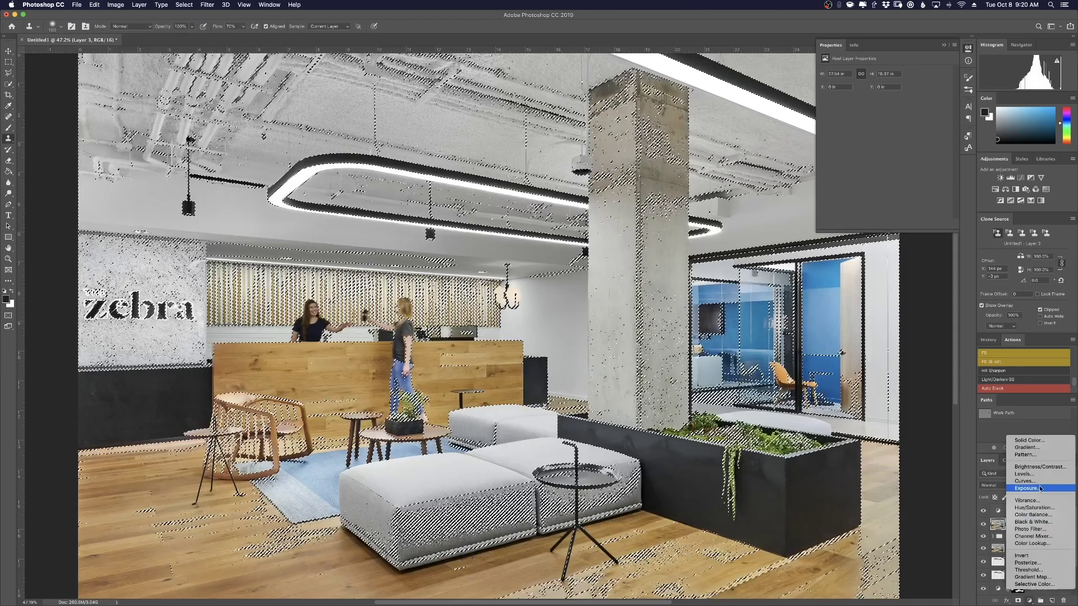
pyautogui.click(1025, 481)
pyautogui.moveTo(919, 119); pyautogui.dragTo(918, 114)
pyautogui.click(886, 151)
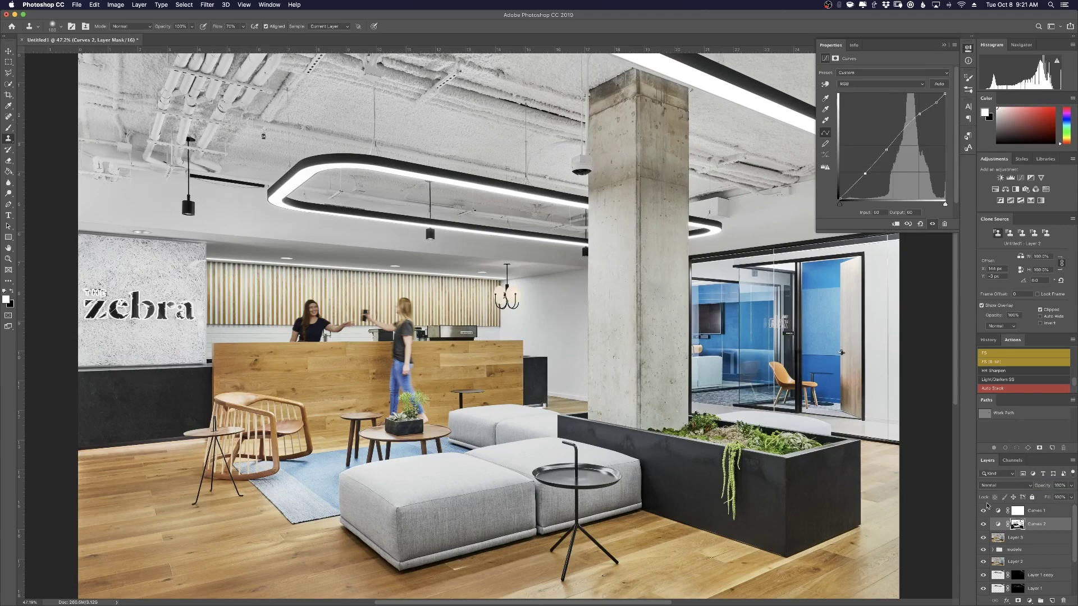
pyautogui.hotkey('ctrl', '-')
pyautogui.hotkey('ctrl', '-')
# Paint parts of the Curves 2 mask out with a black brush at 10% flow
pyautogui.press('b')
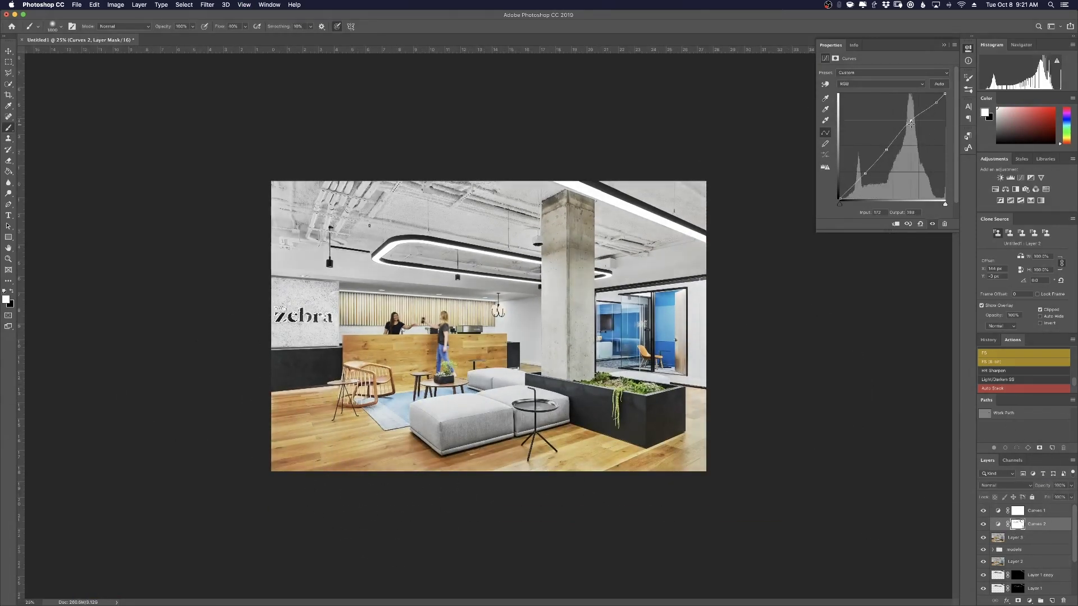
pyautogui.click(982, 524)
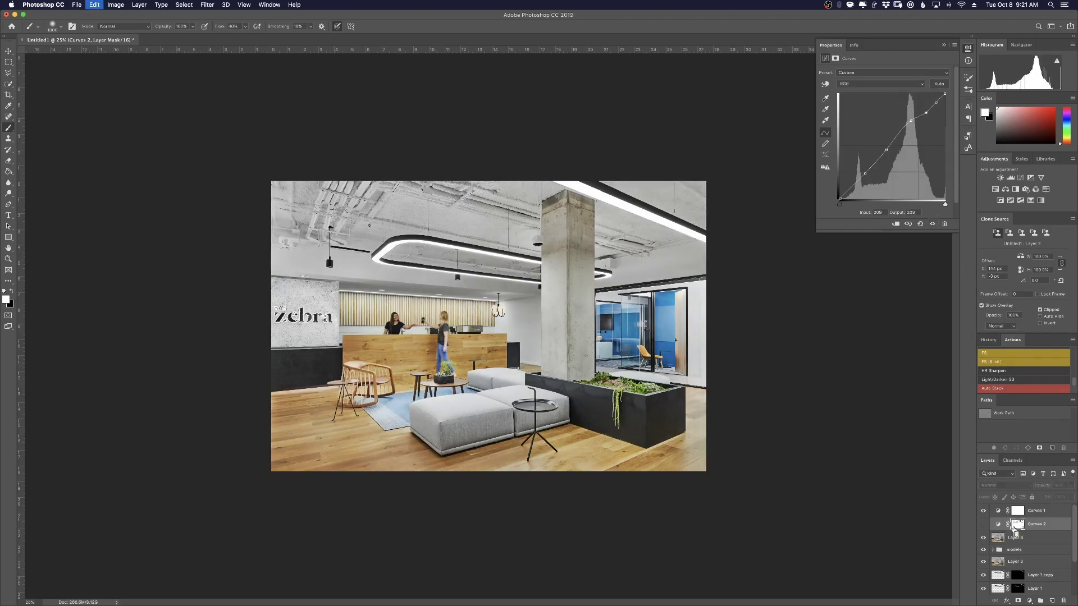
pyautogui.click(982, 523)
pyautogui.keyDown('alt'); pyautogui.click(1017, 524); pyautogui.keyUp('alt')
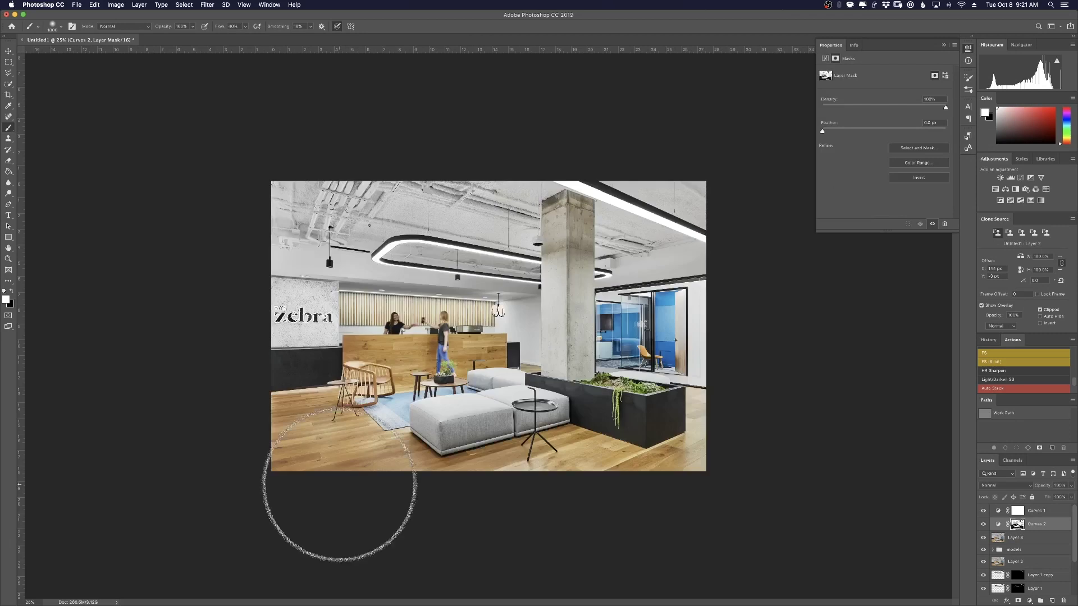
pyautogui.press('x')
pyautogui.press('[')
pyautogui.press('[')
pyautogui.press('[')
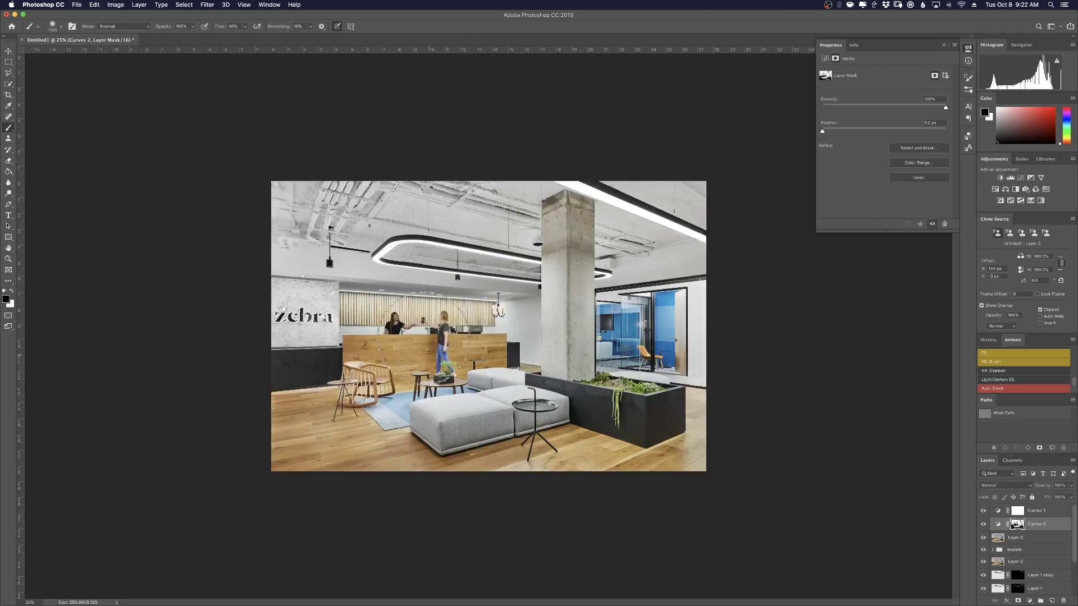
pyautogui.press(']')
pyautogui.press(']')
pyautogui.press(']')
pyautogui.press(']')
pyautogui.press(']')
pyautogui.hotkey('shift', '2')
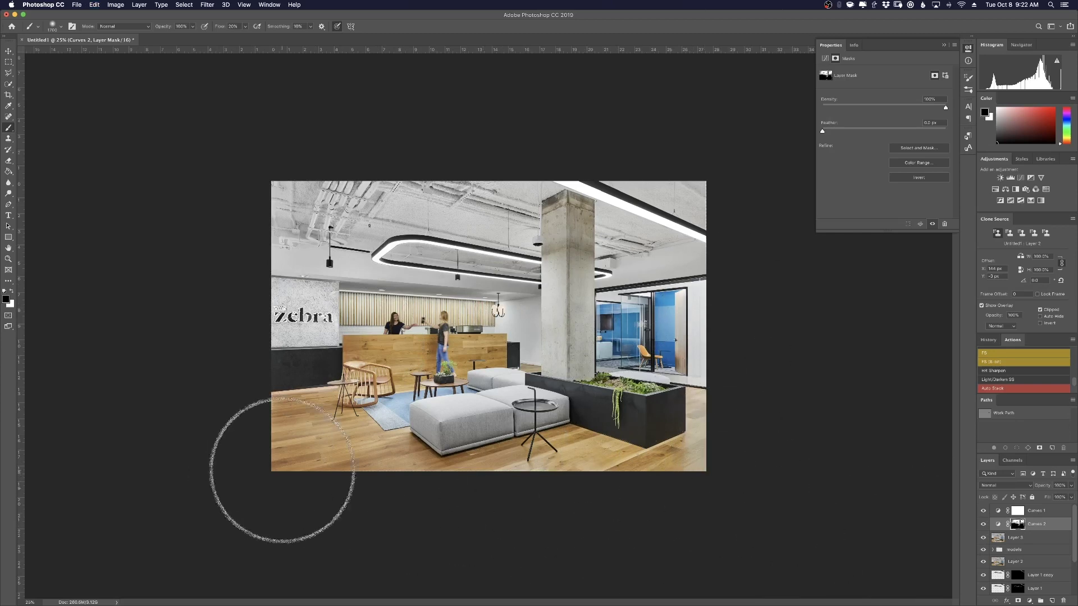
pyautogui.press(']')
pyautogui.press(']')
pyautogui.press(']')
pyautogui.hotkey('shift', '1')
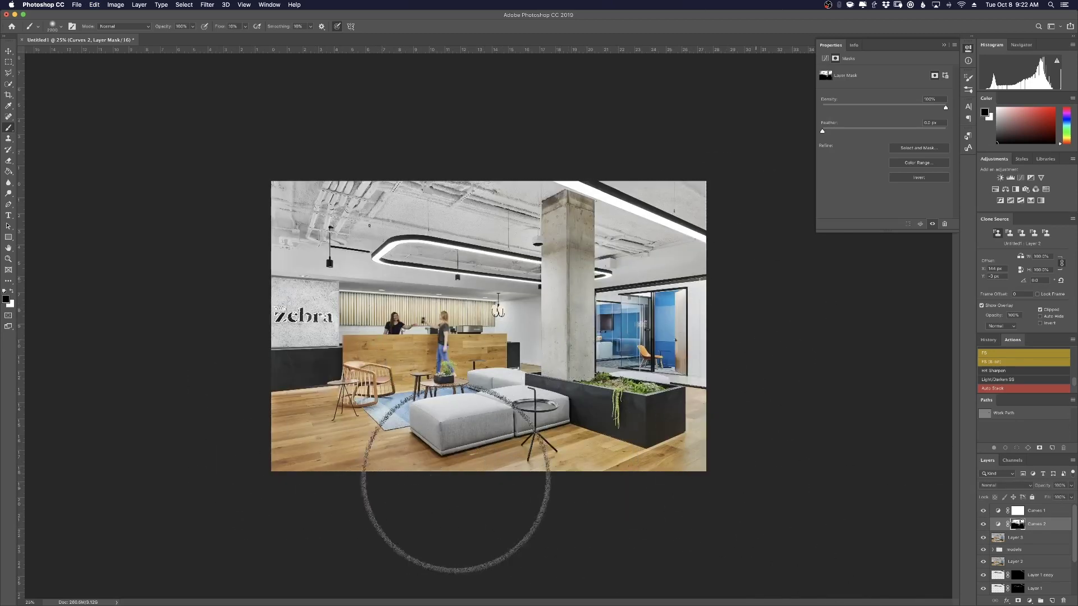
# Lower the Curves 2 layer opacity to 34%
pyautogui.hotkey('ctrl', '2')
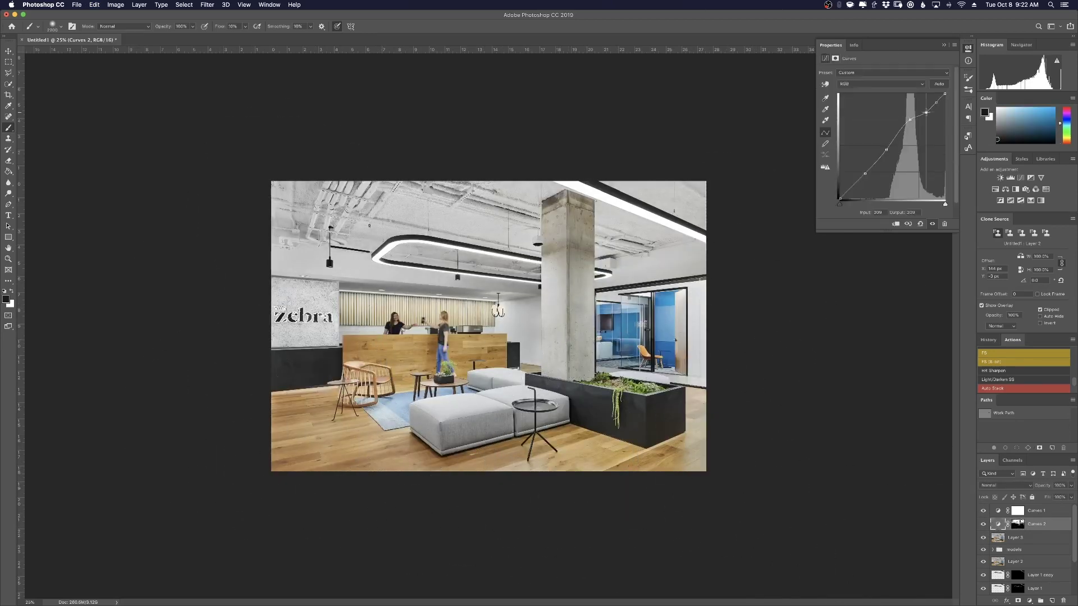
pyautogui.click(1059, 485)
pyautogui.write('34')
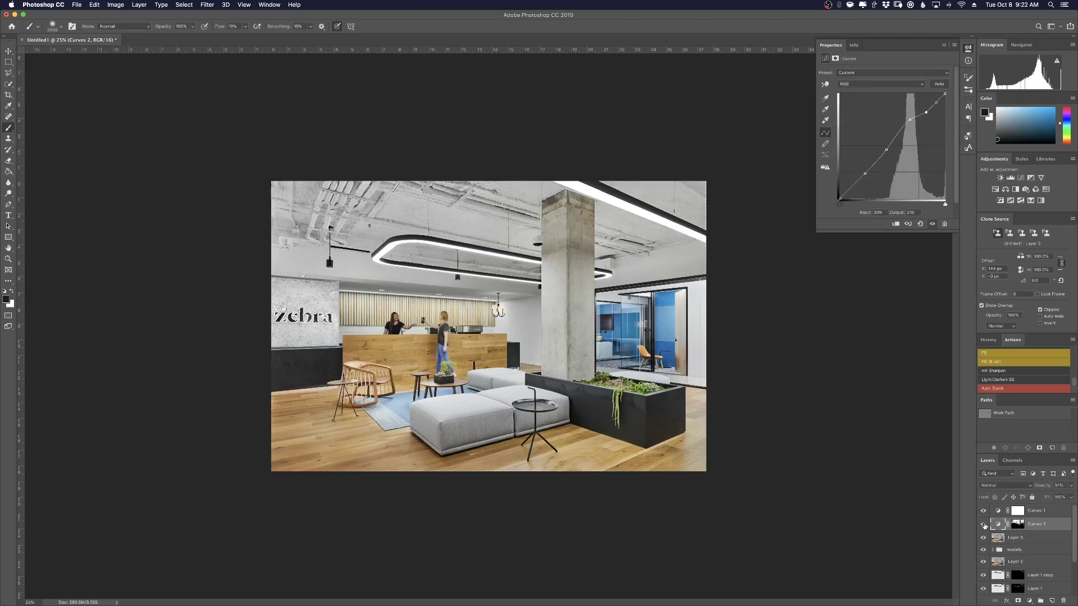
pyautogui.click(1032, 512)
pyautogui.hotkey('ctrl', '+')
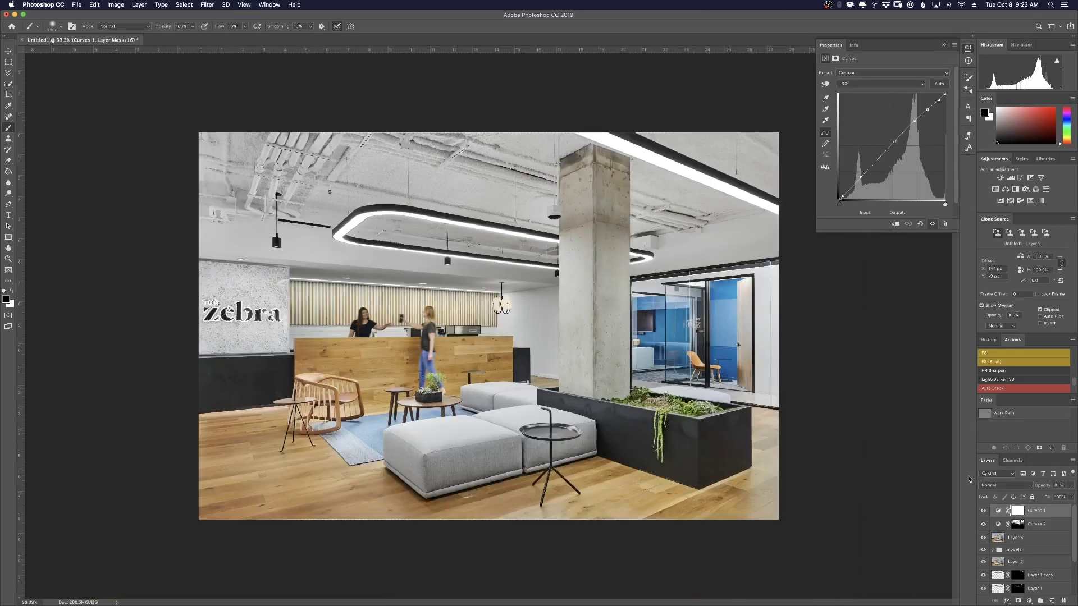
# Bring up Save As to save the image as Untitled1.tif in TIFF format
pyautogui.hotkey('ctrl', 's')
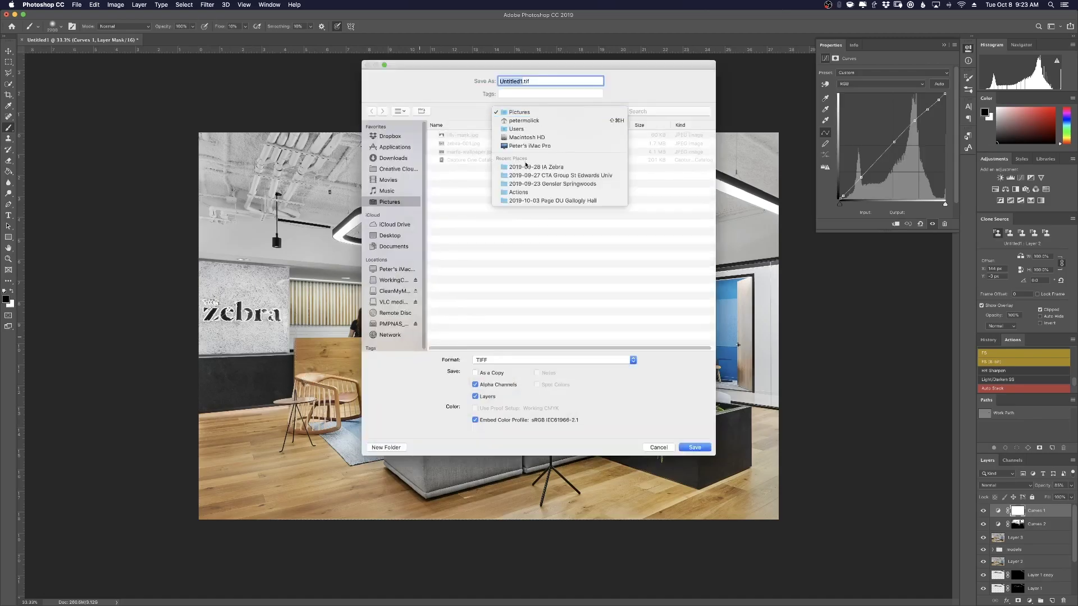